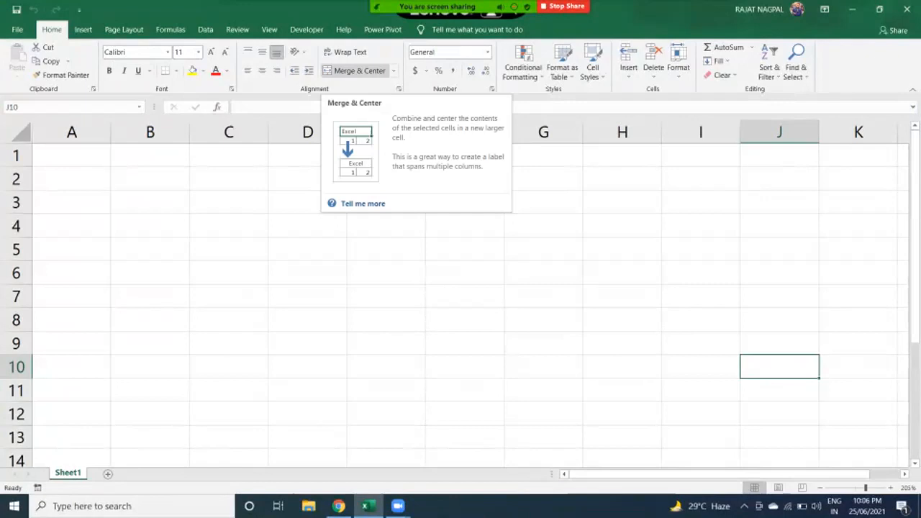
- Select D1:G1 on Sheet1 and merge them into one centred title cell
click(229, 152)
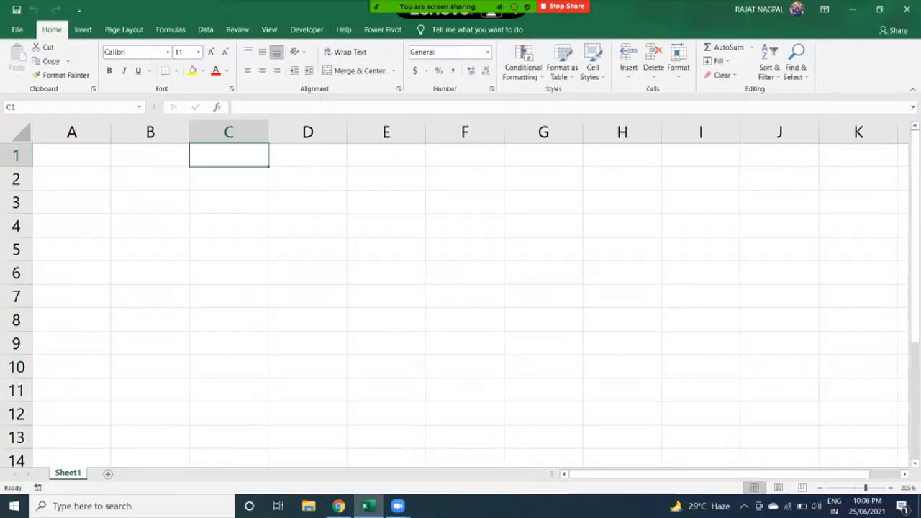
drag(72, 154, 387, 156)
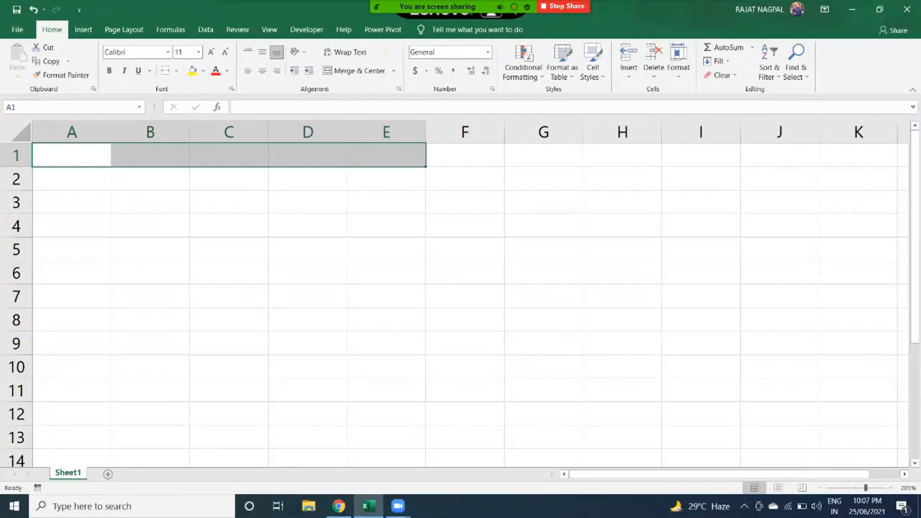
drag(307, 155, 622, 155)
drag(307, 155, 543, 156)
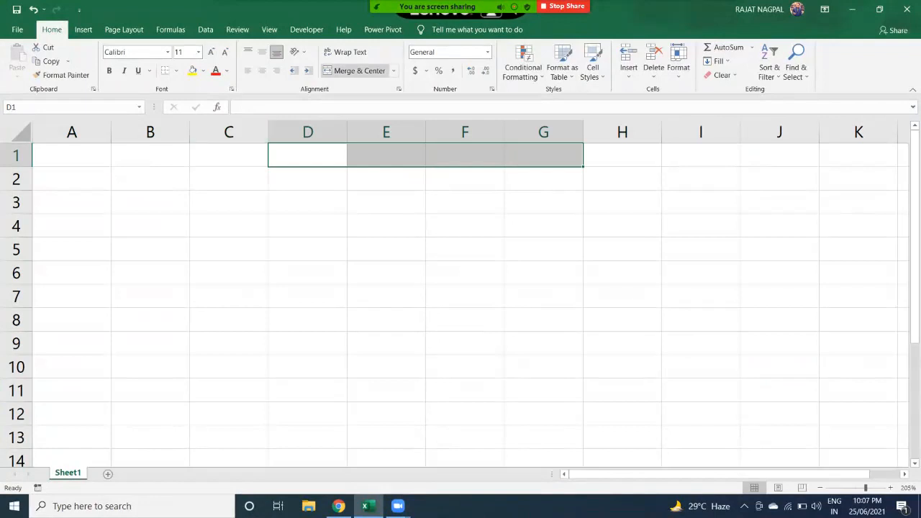
click(307, 156)
drag(307, 155, 543, 156)
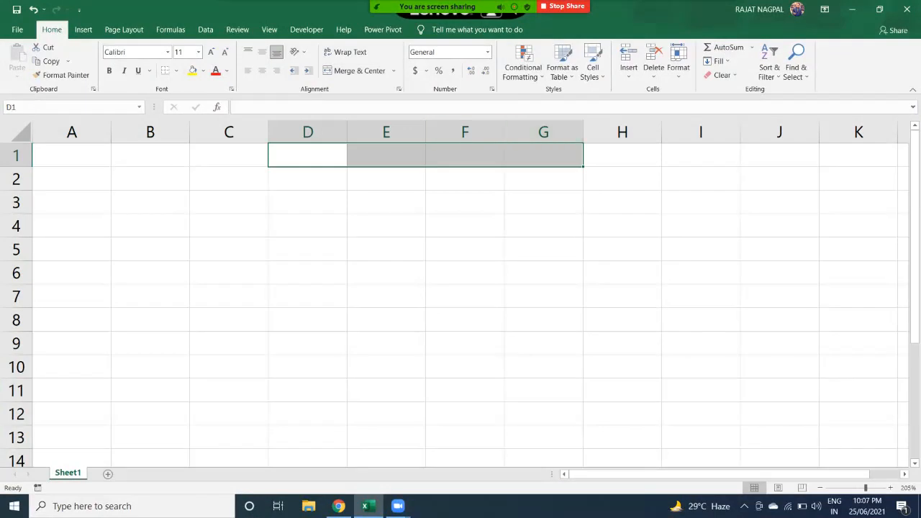
click(359, 71)
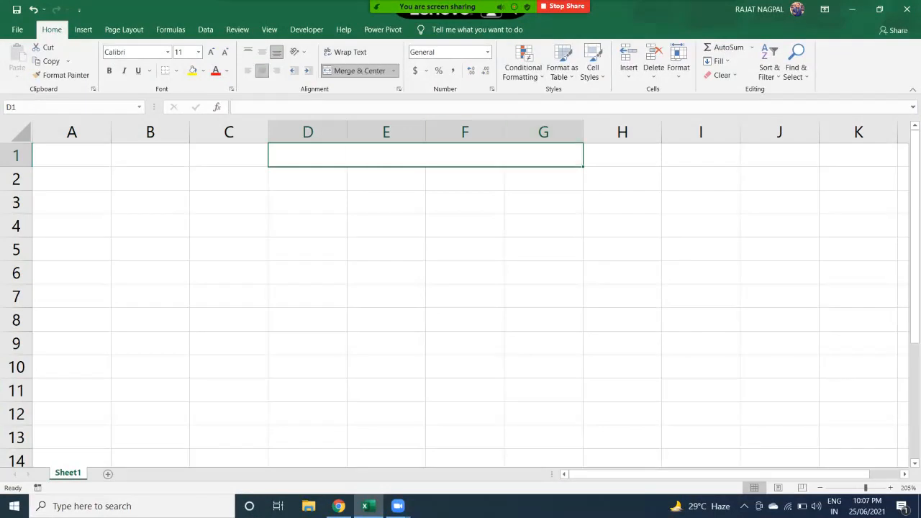
- Enter the title 'PAYROLL SHEET' in capitals in the merged D1 cell, fixing the typo
key(Caps_Lock)
text(PA)
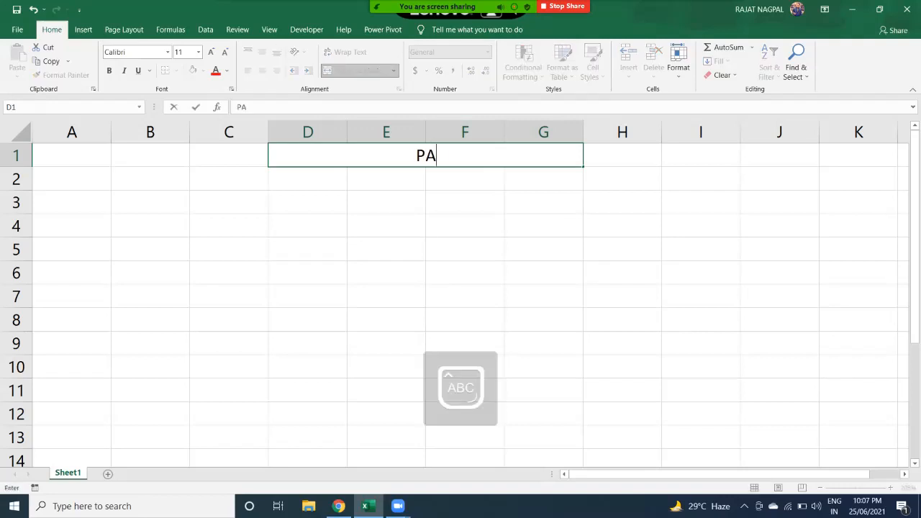
text(YROLL SHETT)
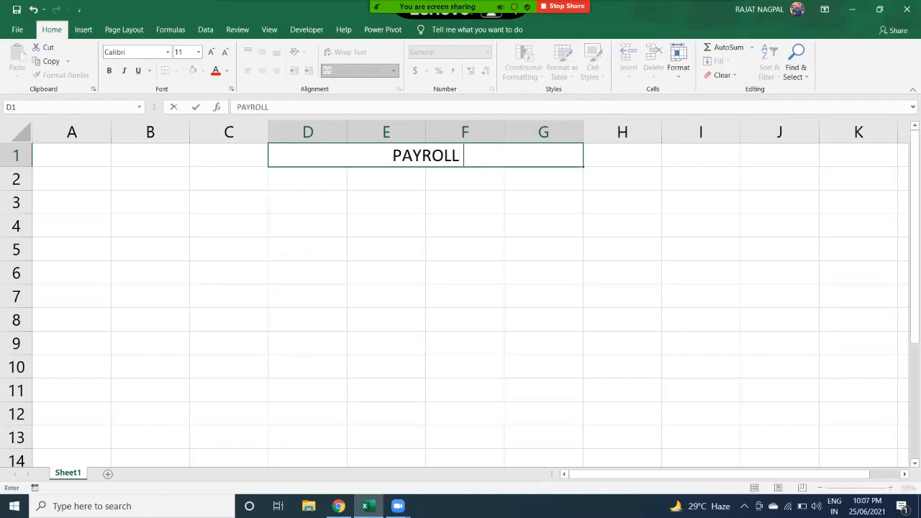
key(BackSpace)
key(BackSpace)
text(ET)
key(Return)
- Make the PAYROLL SHEET title bold at font size 12
click(425, 155)
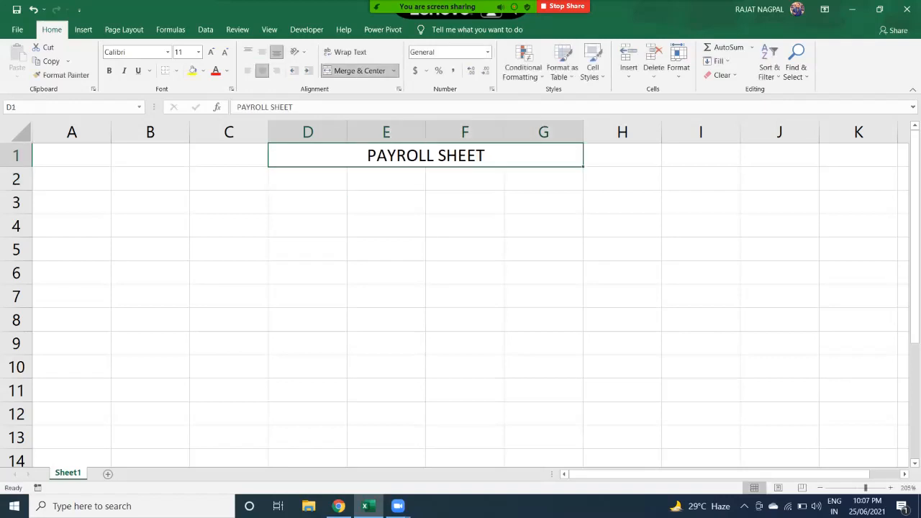
click(109, 71)
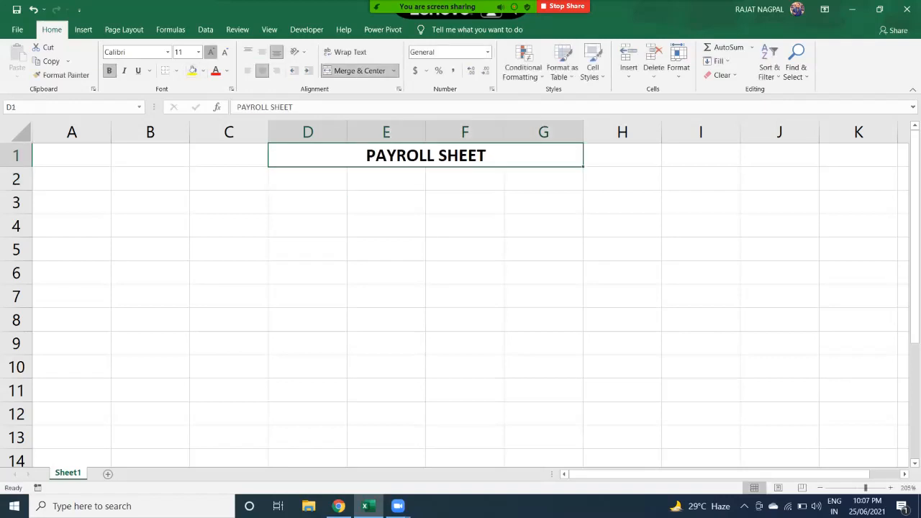
click(211, 52)
click(210, 52)
click(224, 52)
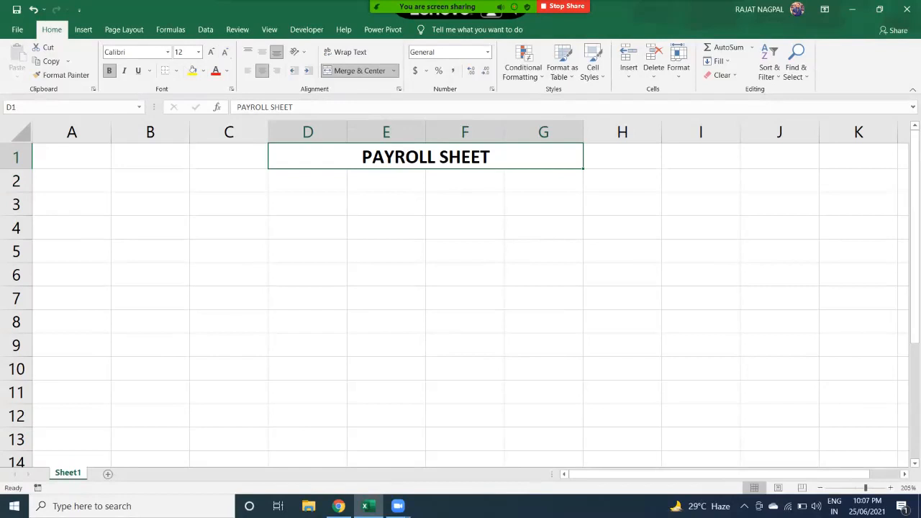
- Centre the title horizontally and reduce its font size to 10
click(247, 71)
click(262, 70)
click(276, 70)
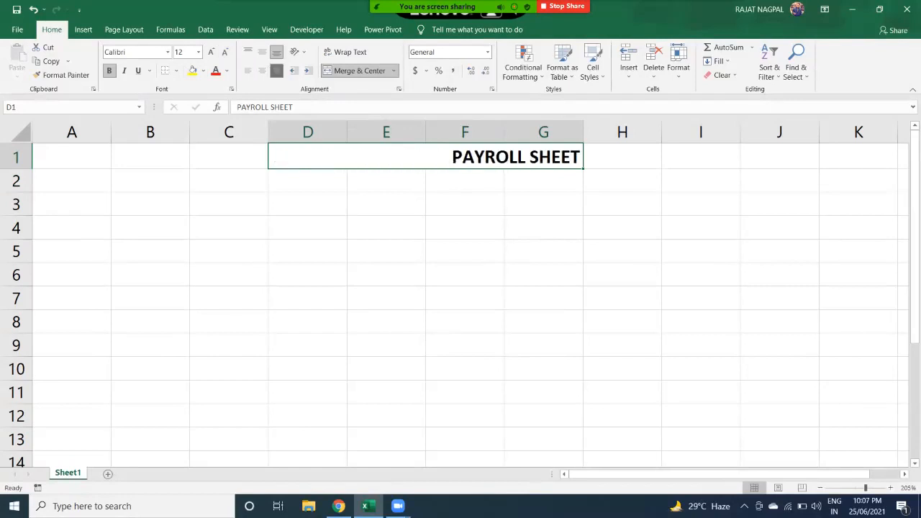
click(261, 70)
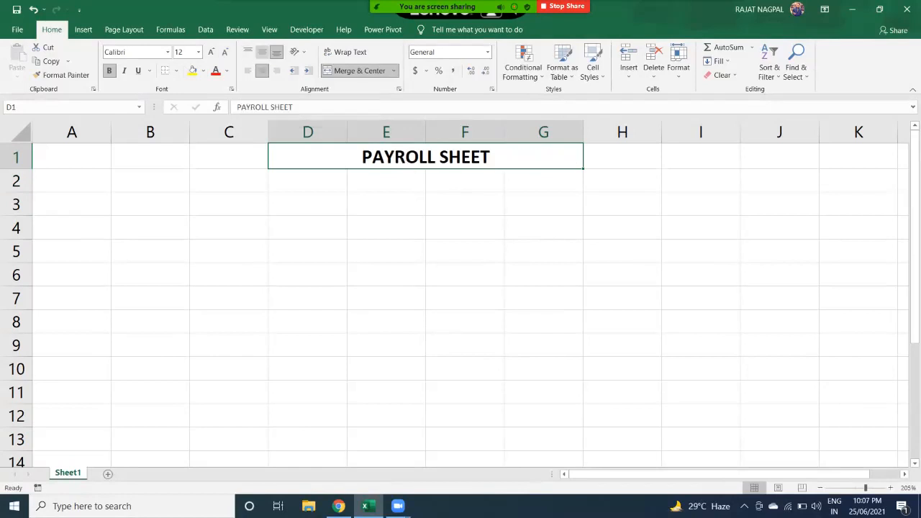
click(226, 52)
click(225, 51)
- Bottom-align the title and make row 1 taller
click(248, 52)
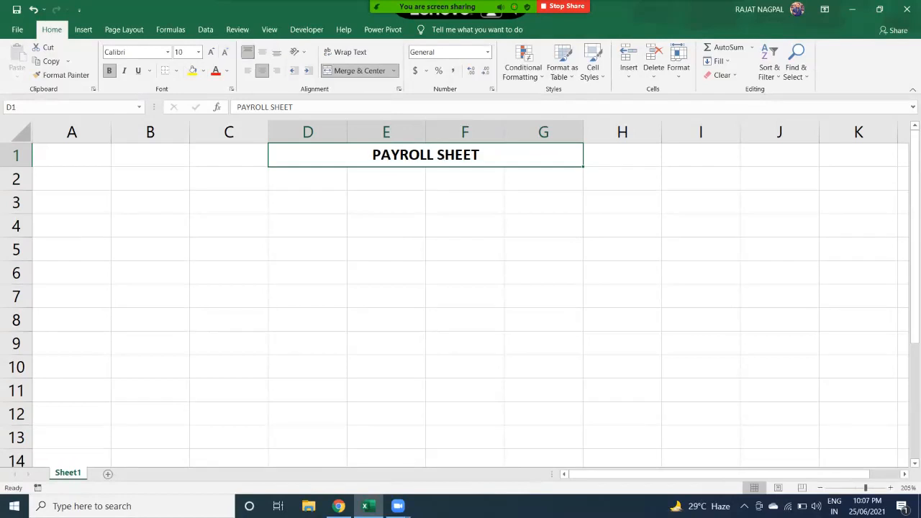
click(262, 52)
click(277, 52)
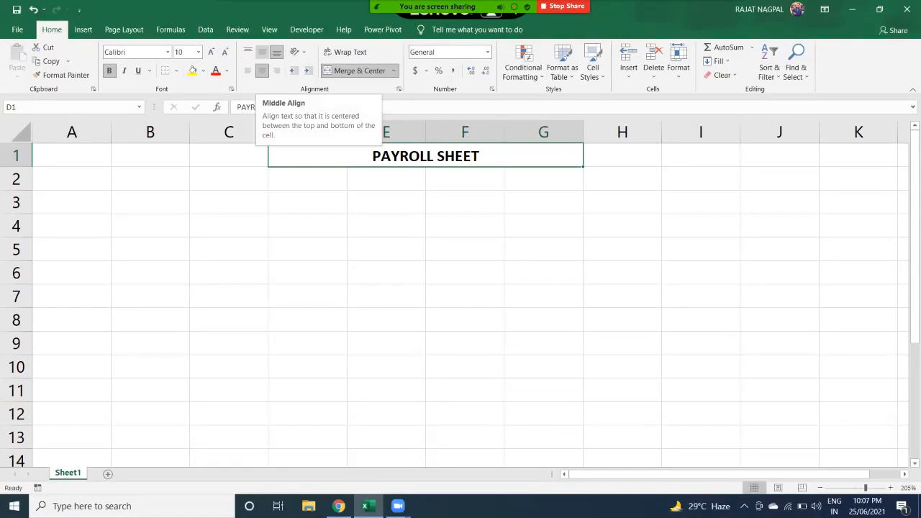
click(262, 51)
click(276, 51)
drag(16, 167, 16, 191)
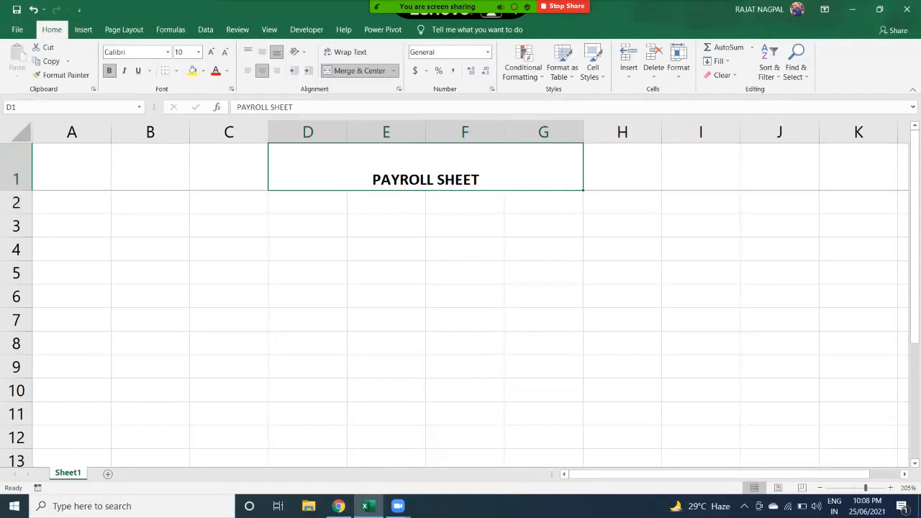
drag(15, 190, 16, 182)
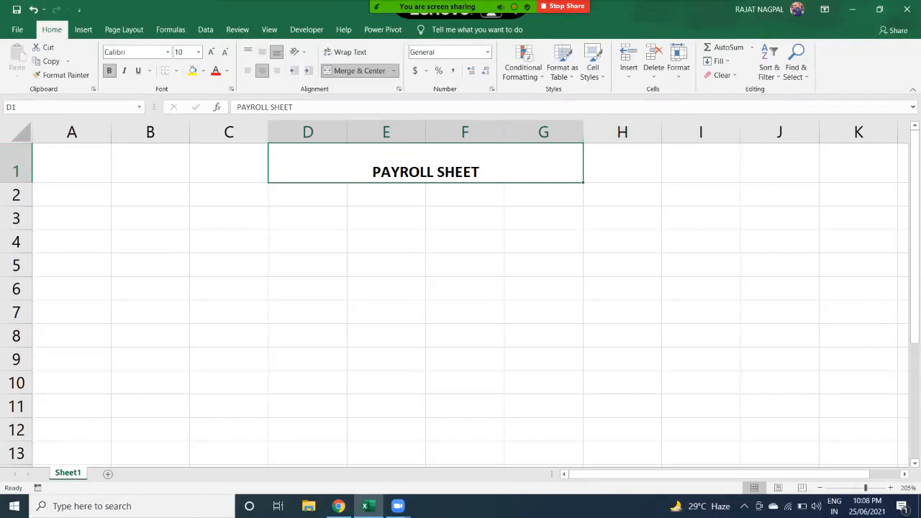
- Enter a person's full name in cell E4
click(386, 241)
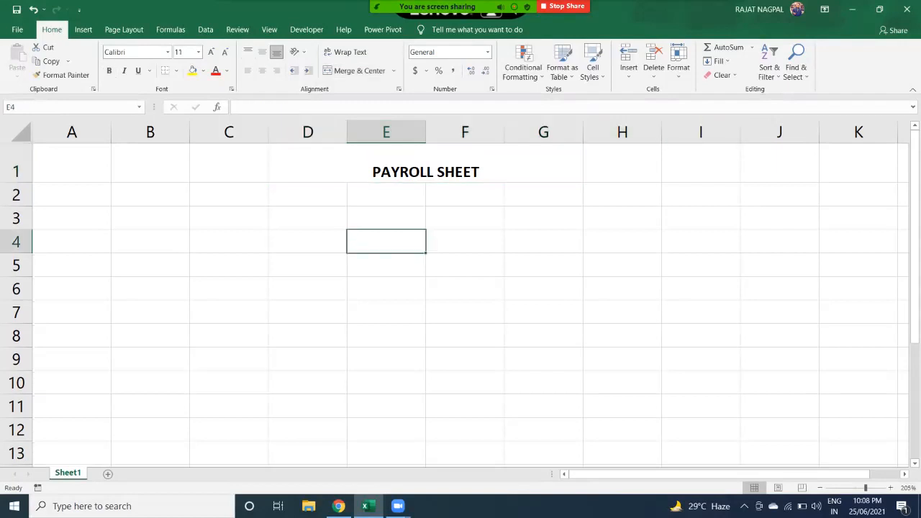
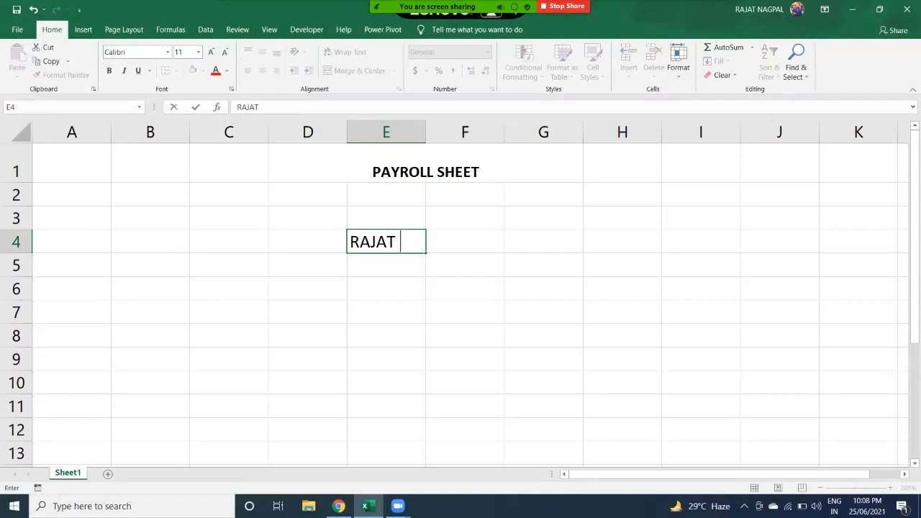
key(Return)
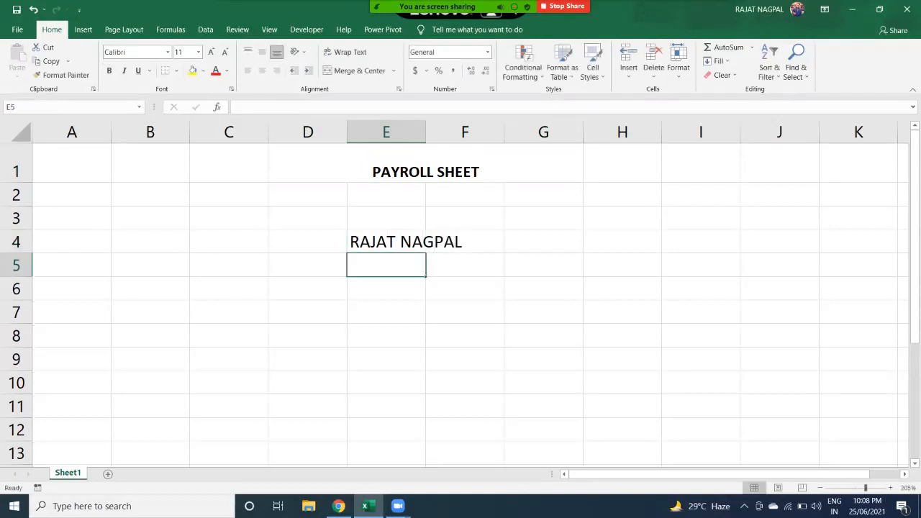
- Auto-fit column E to the name in E4, then reselect the title cell
click(386, 242)
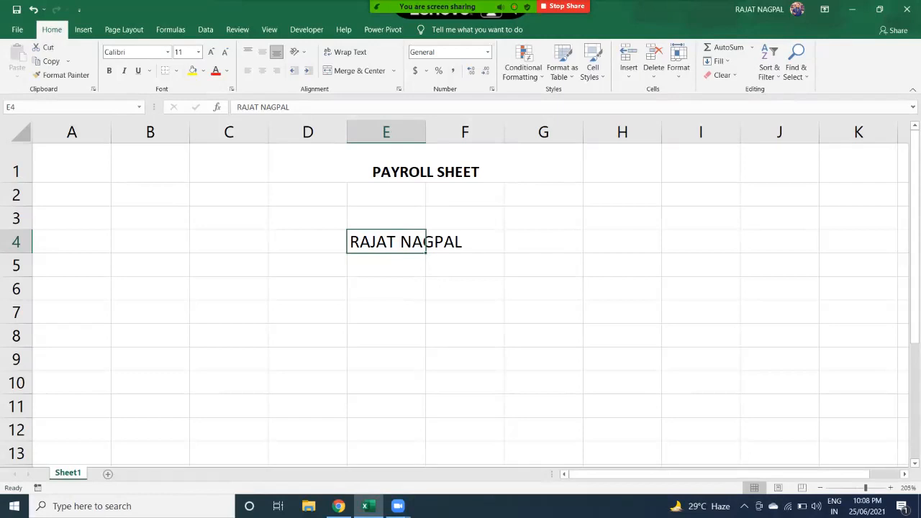
double_click(425, 132)
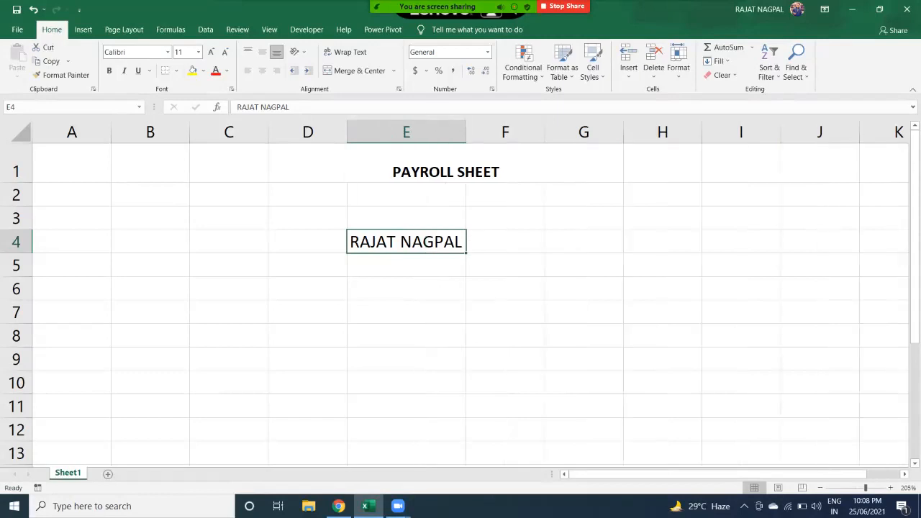
drag(466, 131, 470, 132)
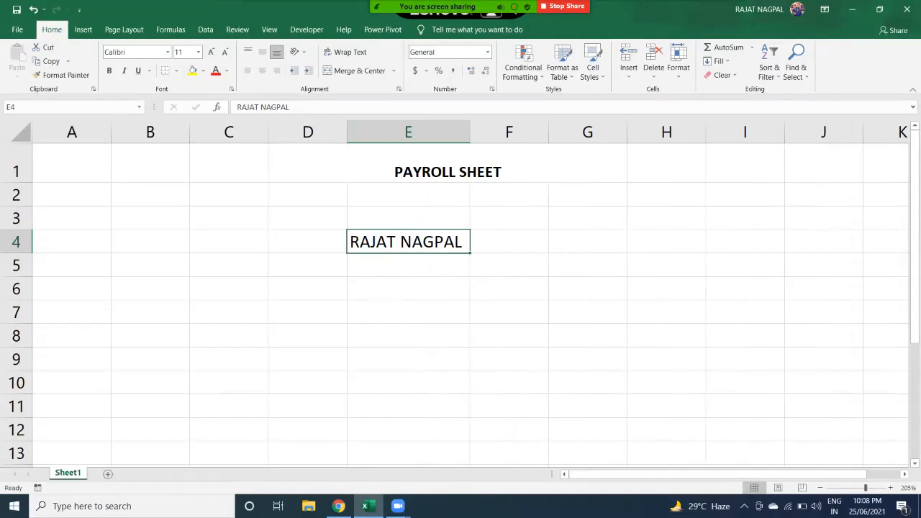
double_click(469, 131)
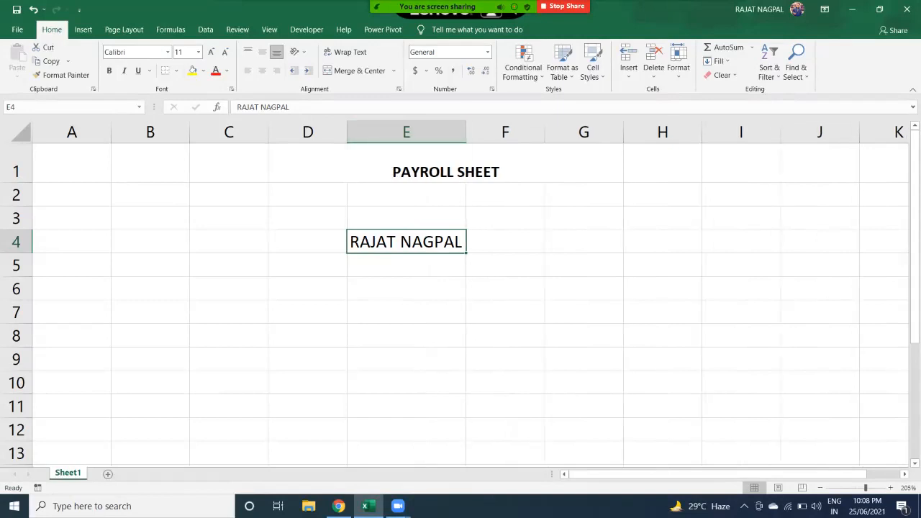
click(445, 170)
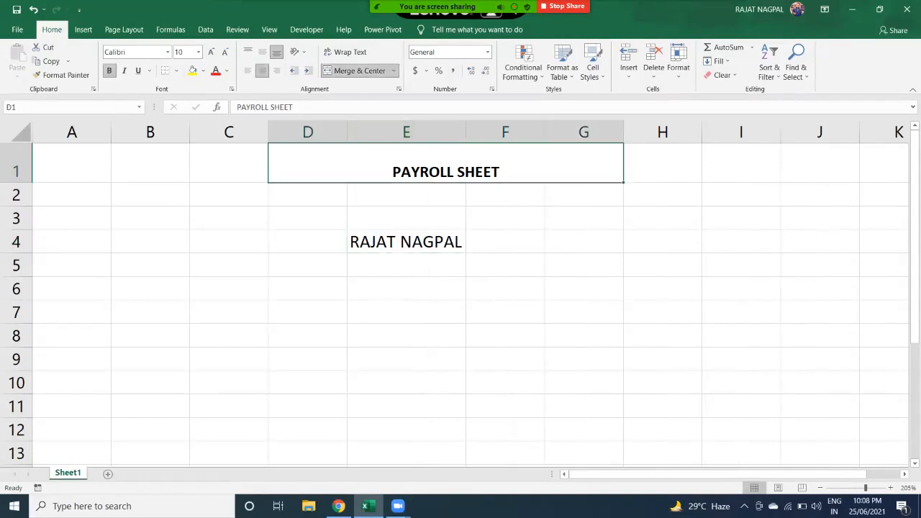
- Set the PAYROLL SHEET title to Middle Align and Center within row 1
drag(16, 182, 16, 179)
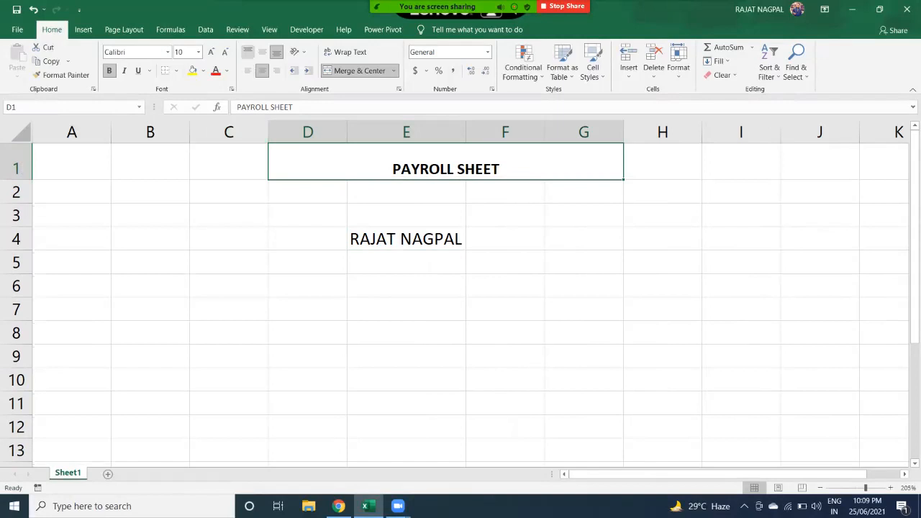
click(247, 51)
click(262, 52)
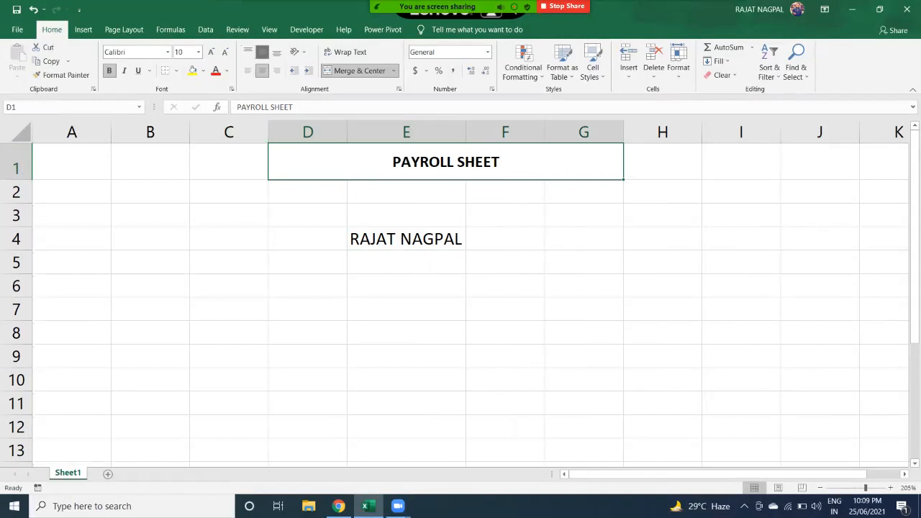
click(277, 52)
click(262, 52)
click(248, 71)
click(262, 70)
click(277, 71)
click(261, 70)
click(297, 52)
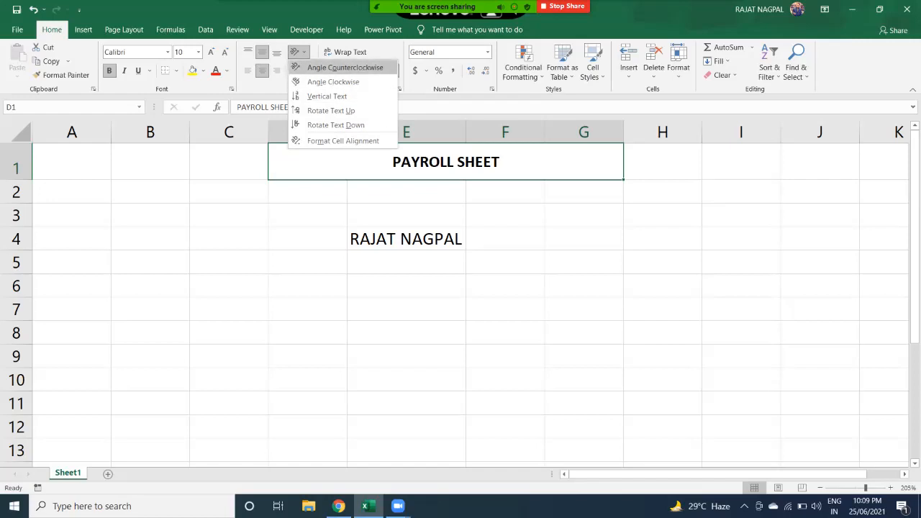
- Angle the title counterclockwise and heighten row 1 to show it
click(345, 67)
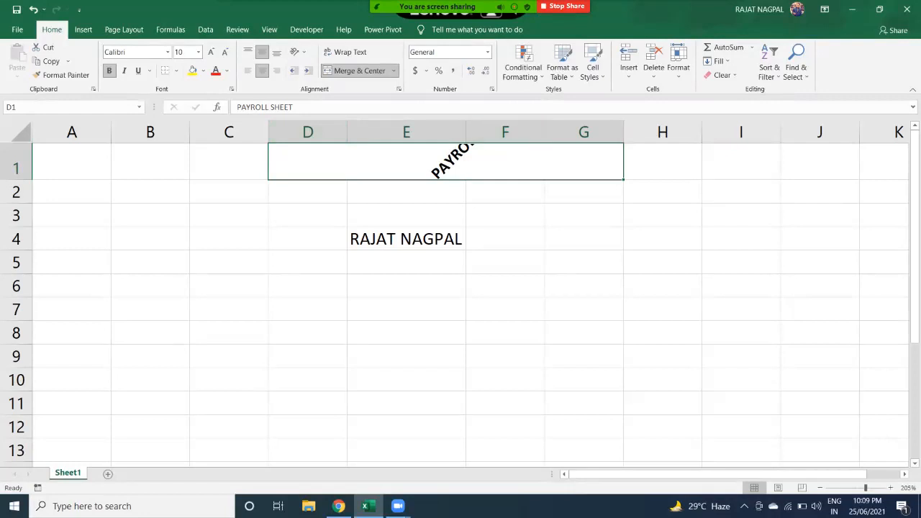
click(21, 180)
drag(21, 180, 21, 230)
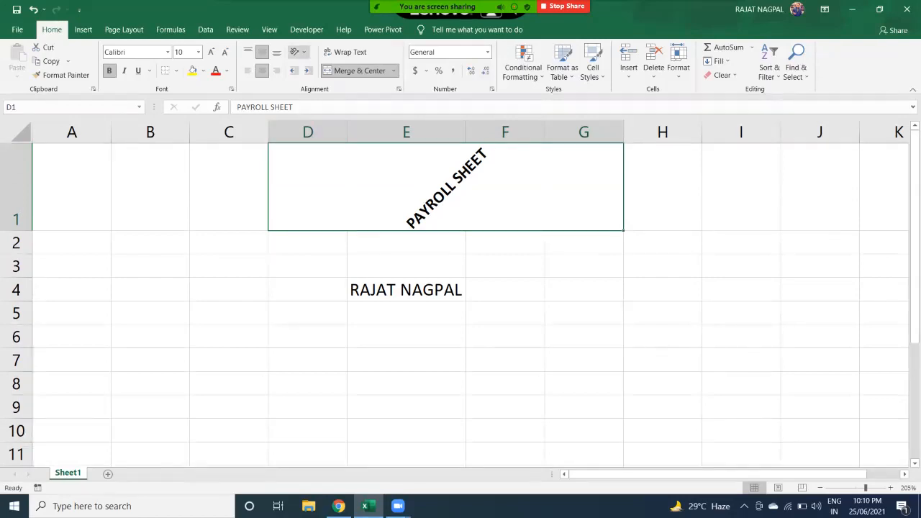
- Change the title's orientation to Angle Clockwise
click(298, 52)
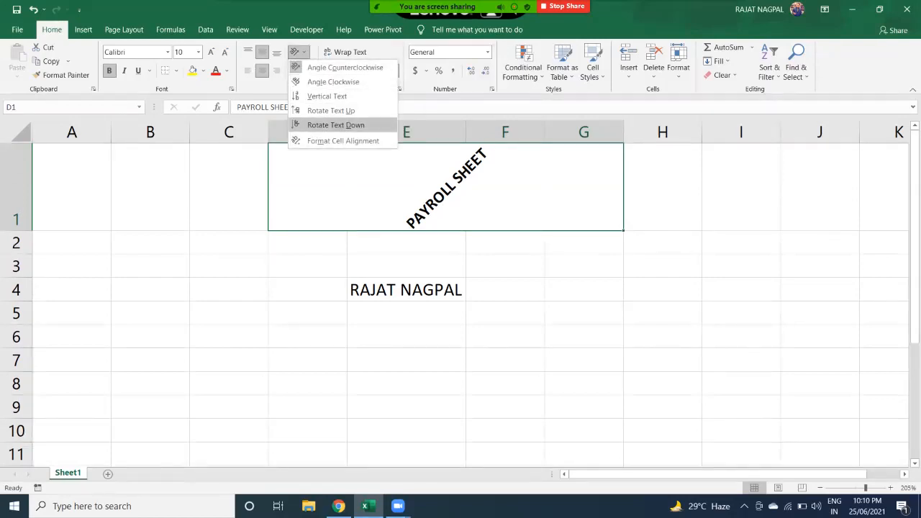
key(Escape)
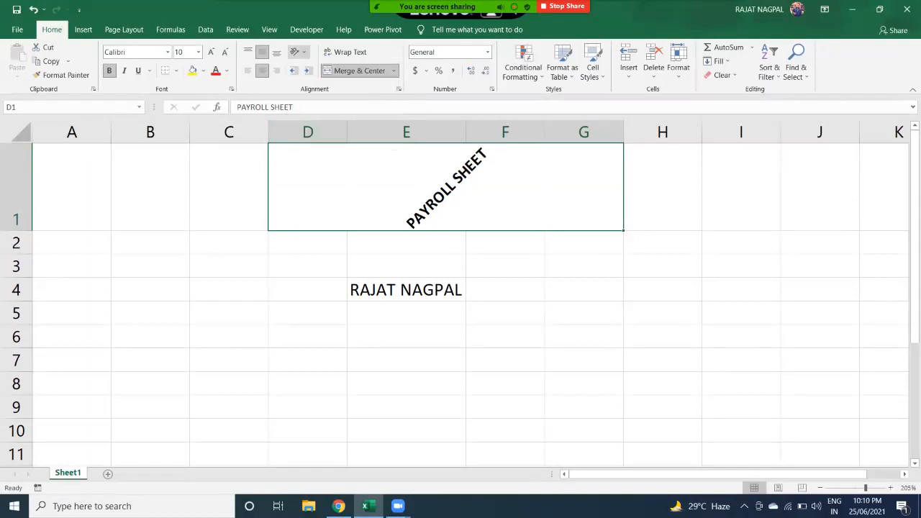
click(298, 52)
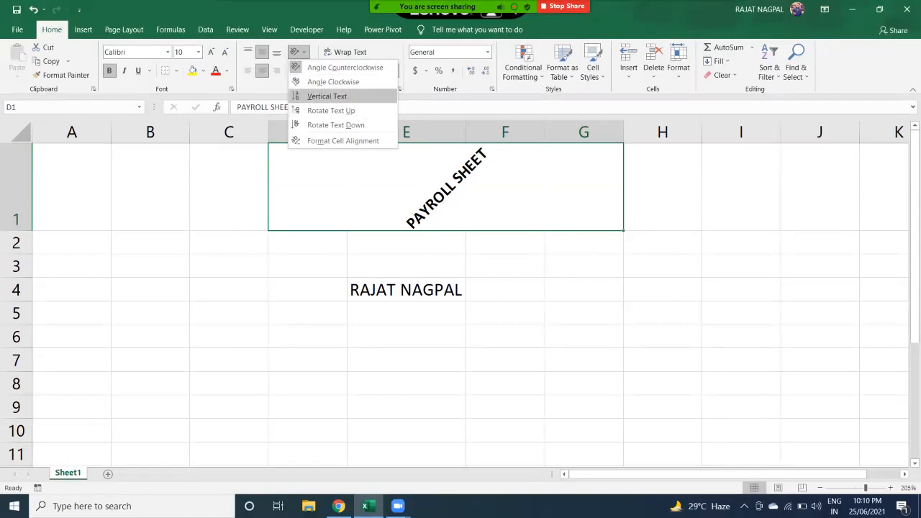
click(333, 82)
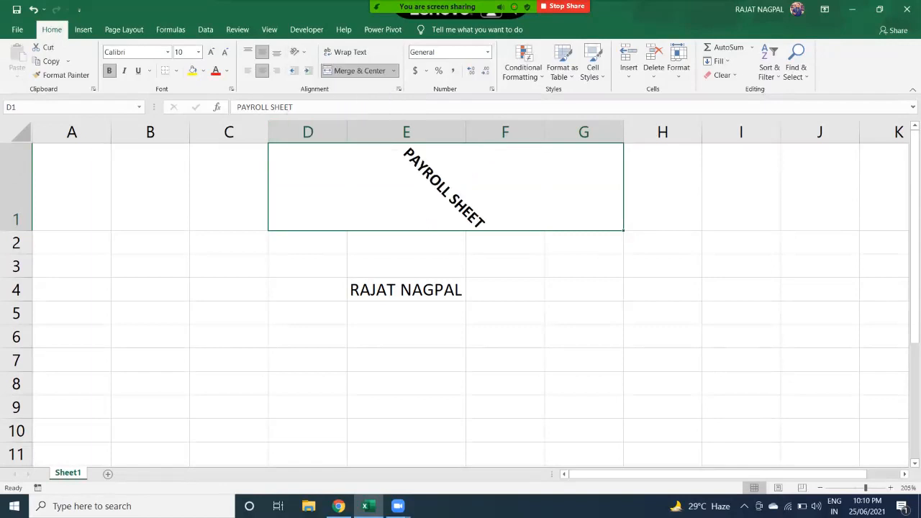
click(297, 51)
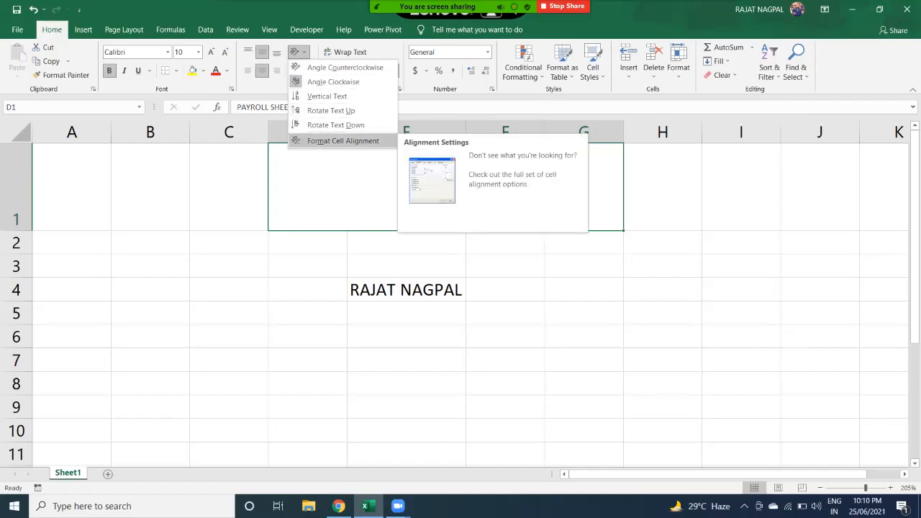
- Rotate the PAYROLL SHEET title to 20 degrees in Format Cells alignment
key(Return)
drag(744, 178, 730, 178)
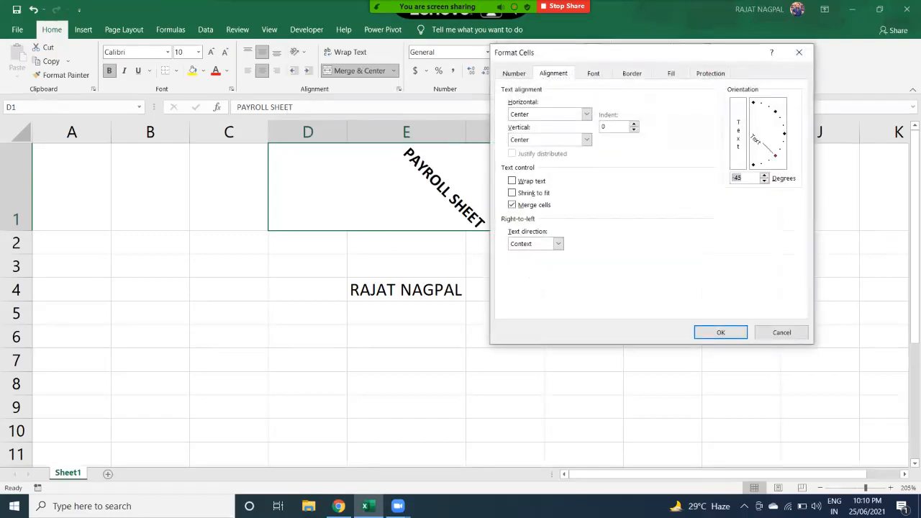
text(30)
key(BackSpace)
key(BackSpace)
text(20)
drag(743, 178, 730, 177)
key(Return)
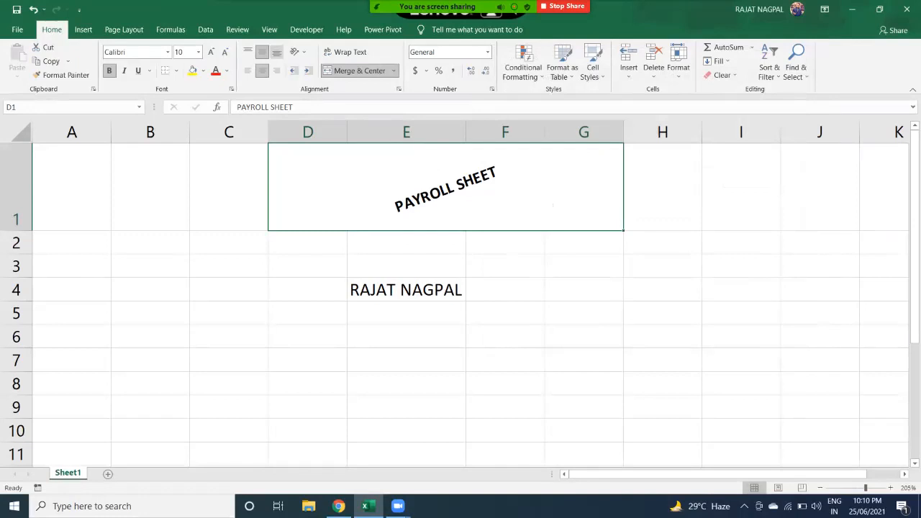
- Reset the title's orientation to 0 degrees so it reads horizontally
click(298, 52)
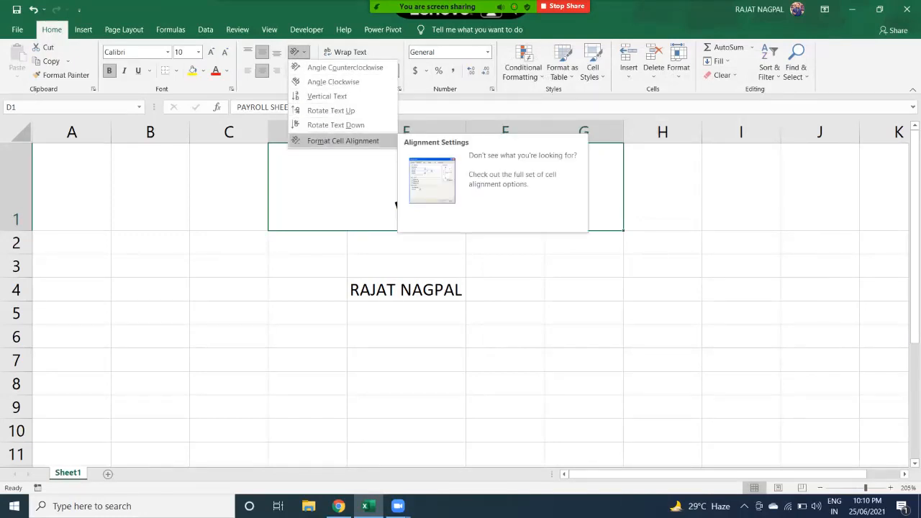
click(343, 140)
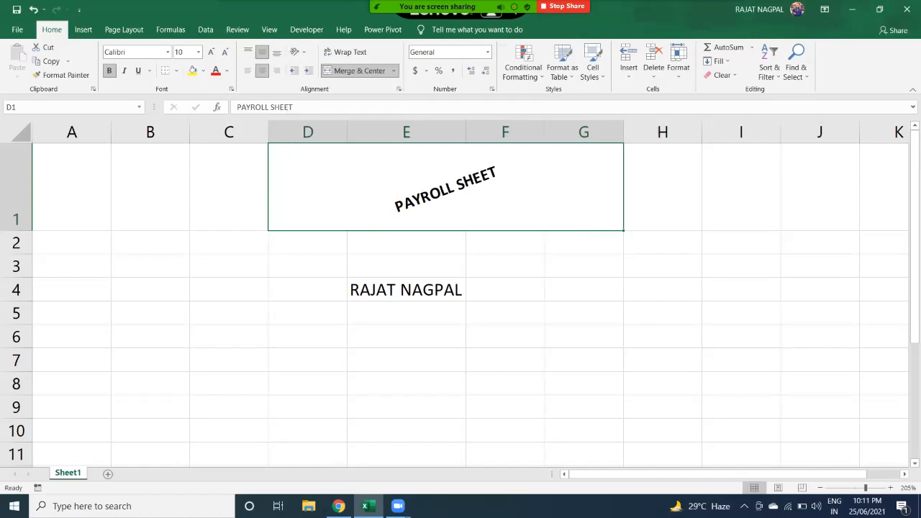
double_click(735, 177)
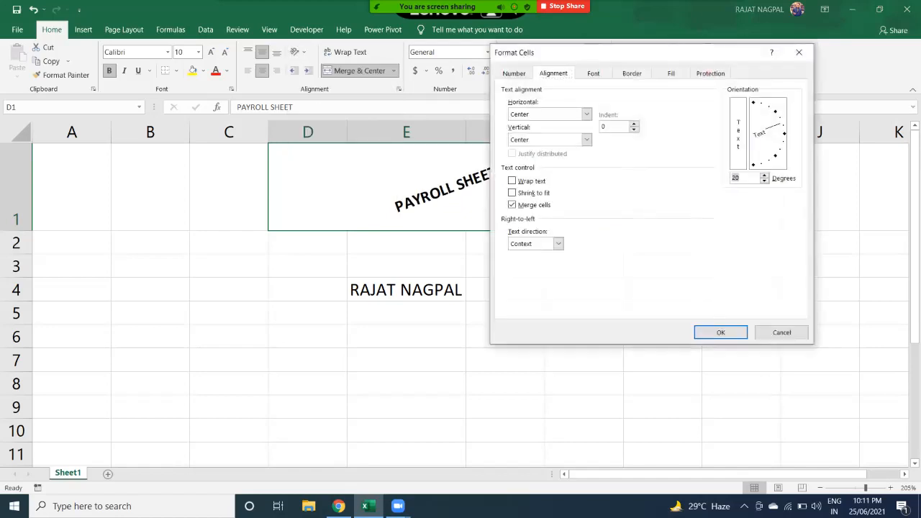
text(0)
key(Return)
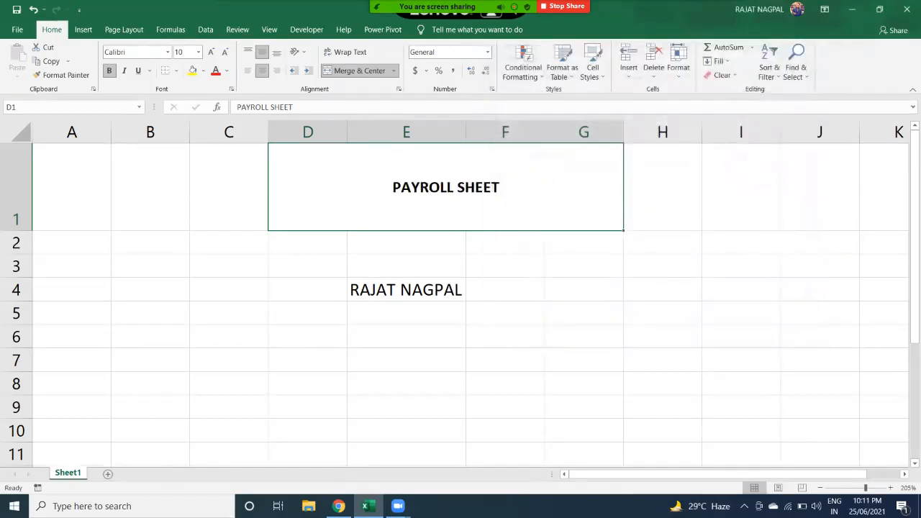
- Shrink row 1 to a compact height hugging the horizontal title
drag(16, 230, 16, 170)
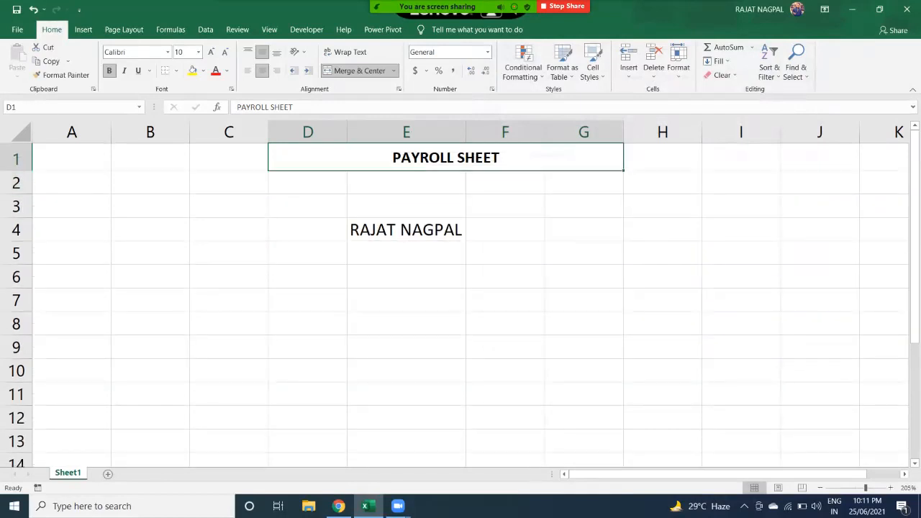
click(16, 171)
drag(16, 170, 16, 167)
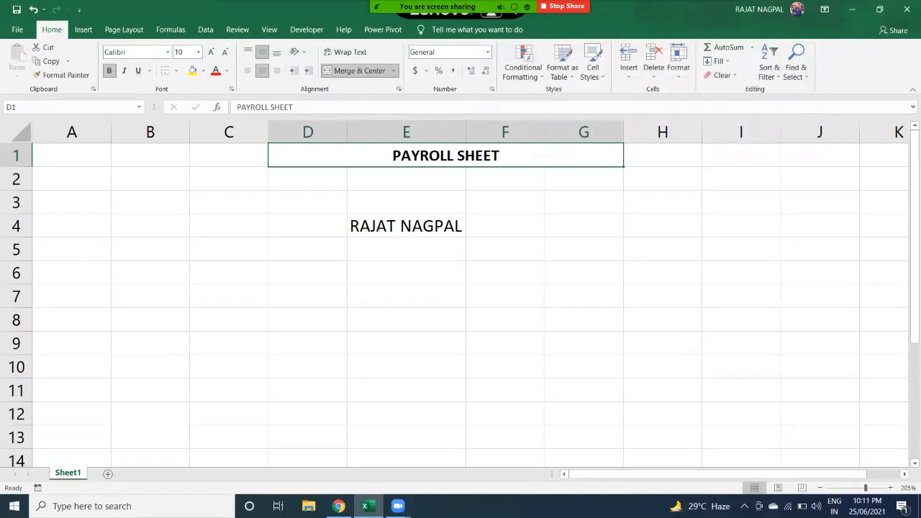
- Give the merged D1:G1 title cell a yellow fill
click(203, 71)
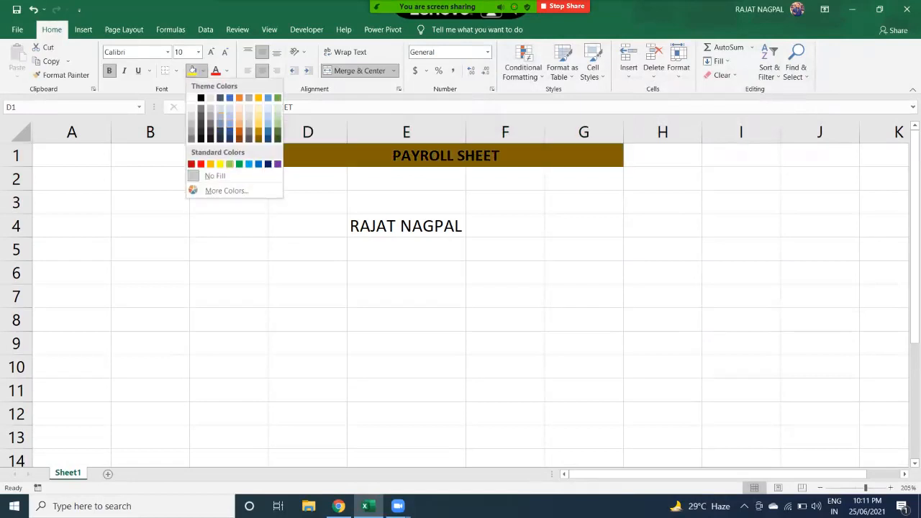
click(219, 164)
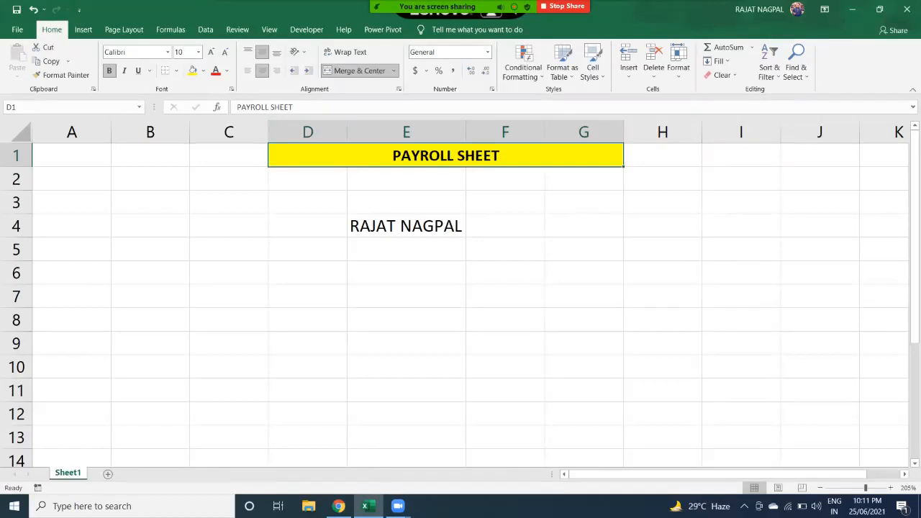
double_click(72, 179)
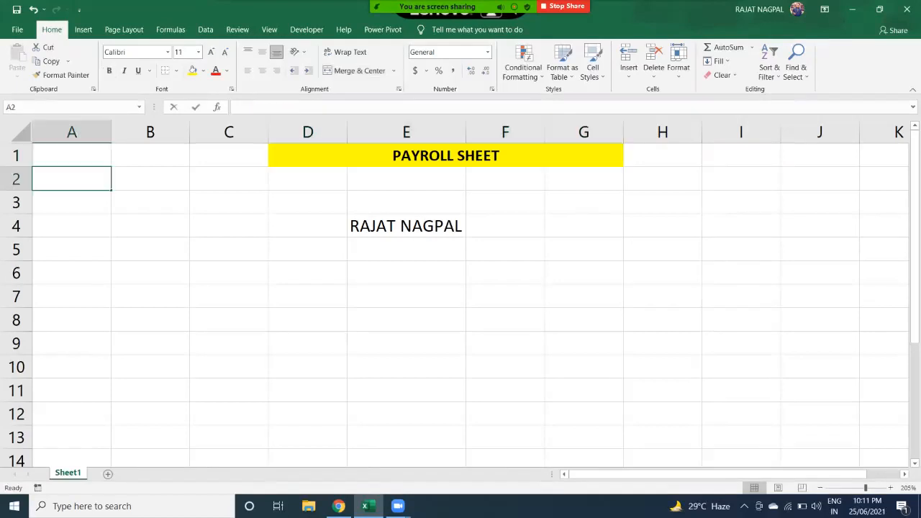
click(150, 179)
drag(72, 179, 584, 179)
drag(72, 156, 446, 156)
drag(308, 180, 406, 179)
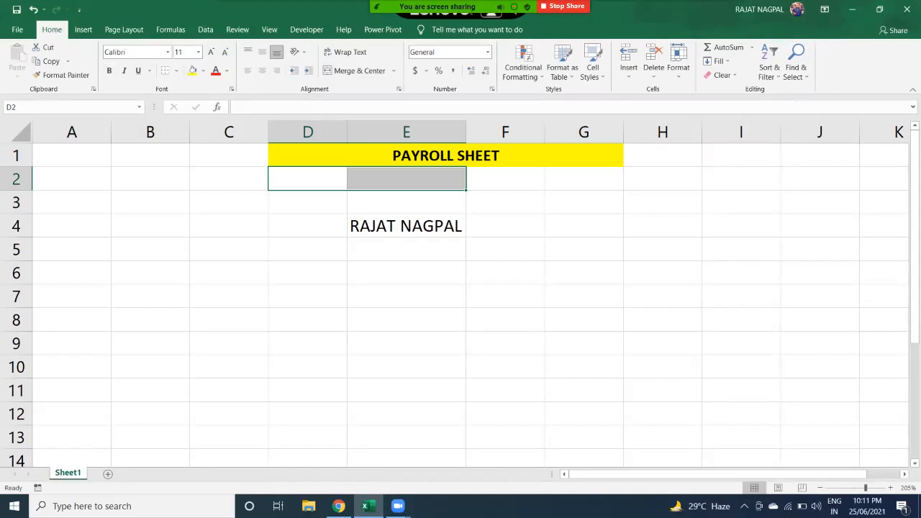
drag(72, 179, 583, 179)
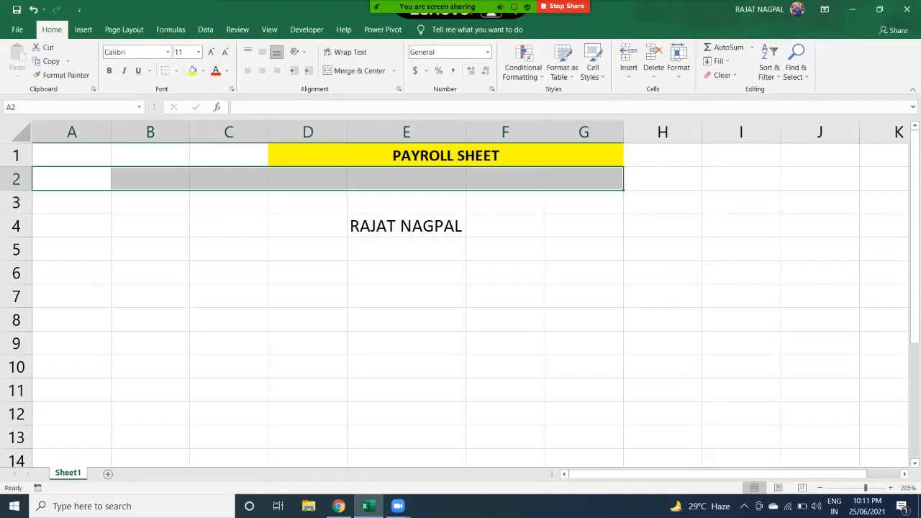
click(446, 155)
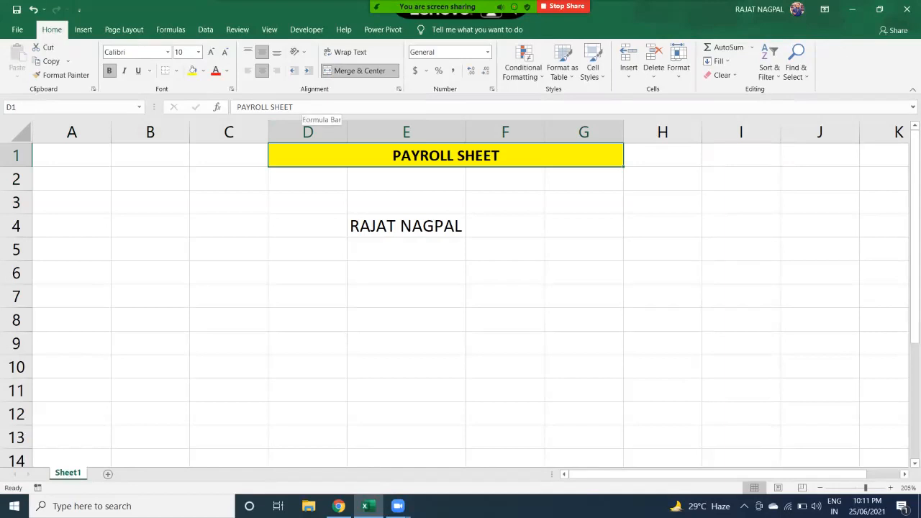
- Select cells along row 2, then move back up to the merged PAYROLL SHEET cell
click(72, 179)
click(150, 179)
click(229, 179)
click(308, 179)
click(407, 179)
click(228, 179)
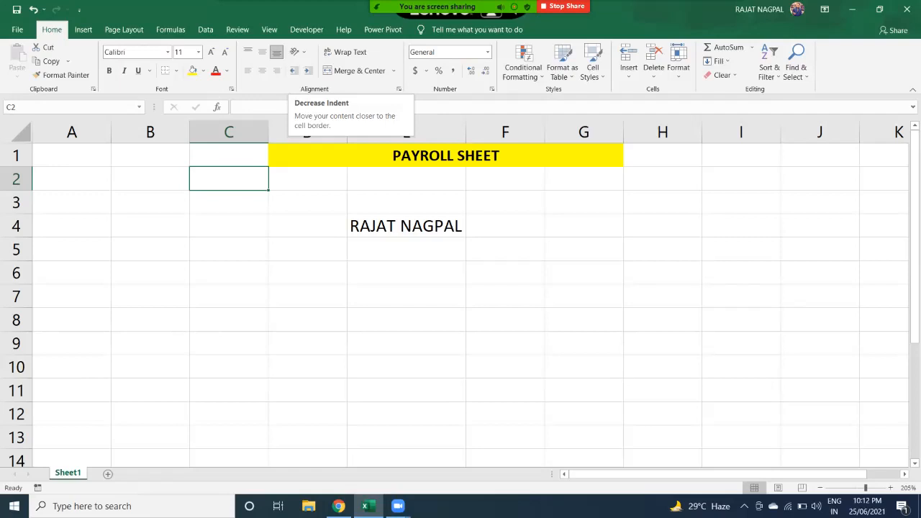
key(Right)
key(Right)
key(Up)
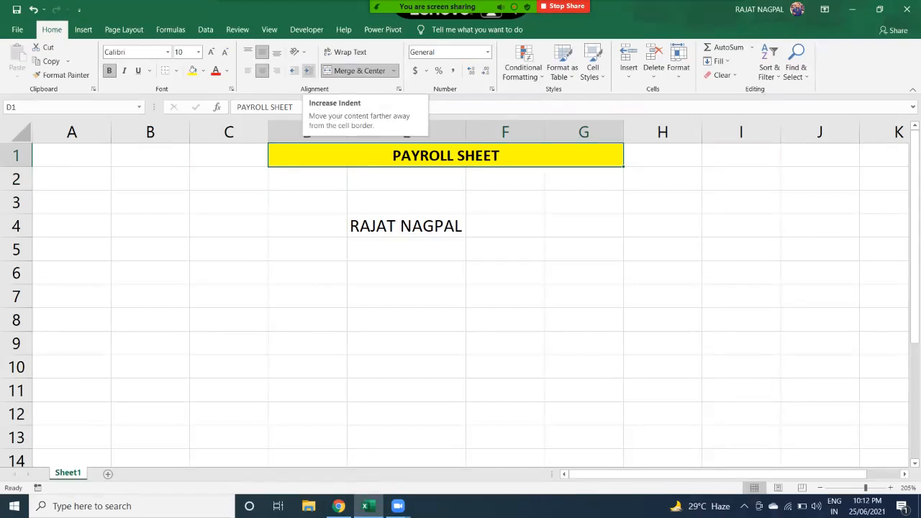
- Increase the title's indent thirteen times, then decrease it twice
click(307, 71)
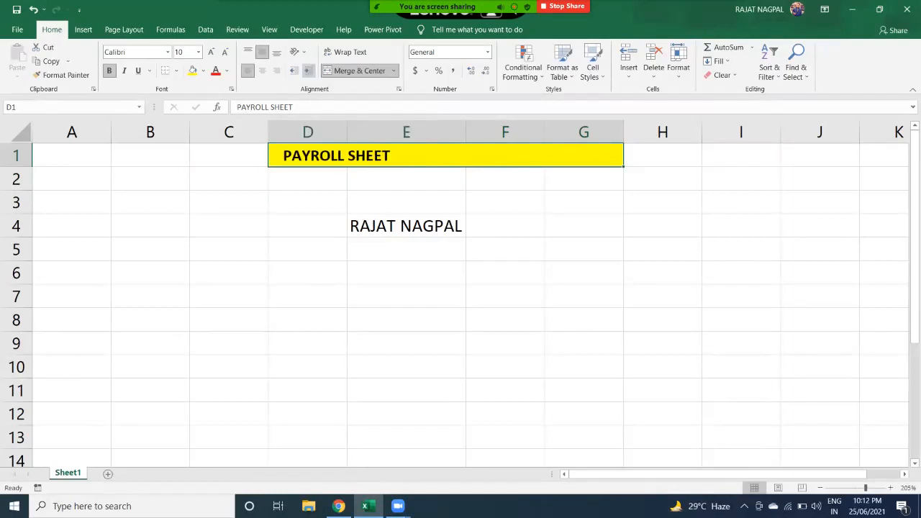
click(307, 70)
click(307, 70)
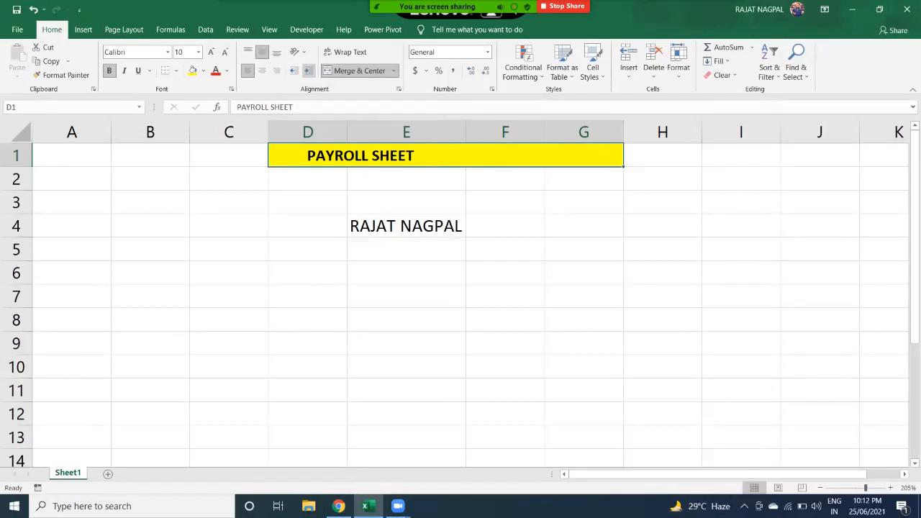
click(307, 70)
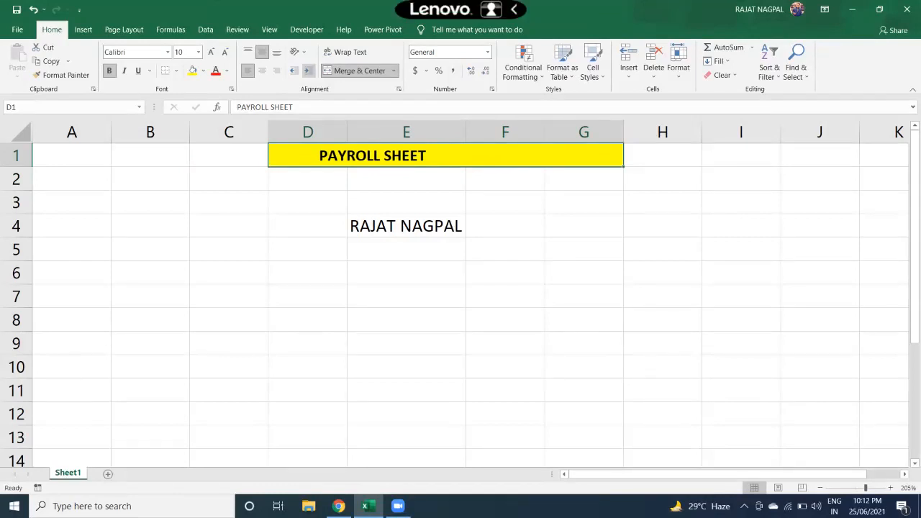
click(307, 70)
click(307, 71)
click(307, 70)
click(308, 70)
click(307, 71)
click(307, 71)
click(308, 71)
click(307, 70)
click(307, 71)
click(308, 71)
click(308, 70)
click(307, 71)
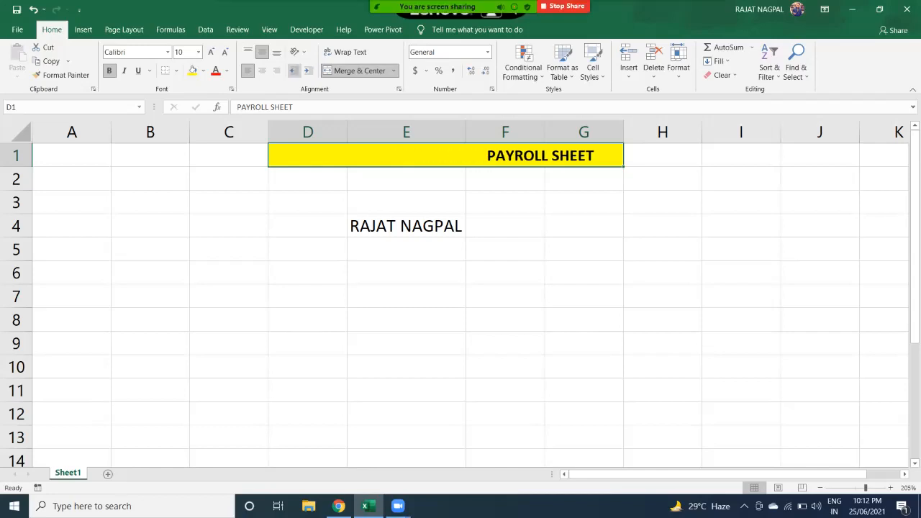
click(293, 70)
click(293, 71)
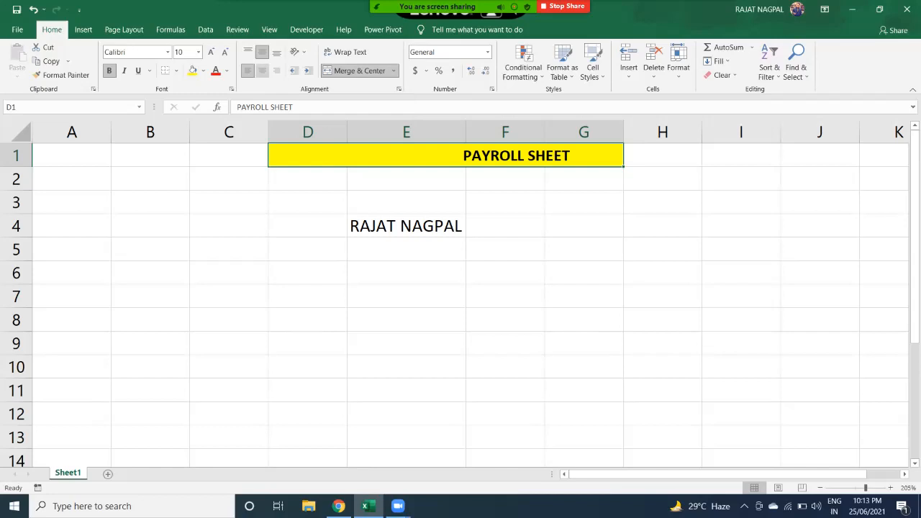
- Try centre, left and right alignment on the PAYROLL SHEET title in D1:G1
click(261, 70)
click(247, 70)
click(276, 70)
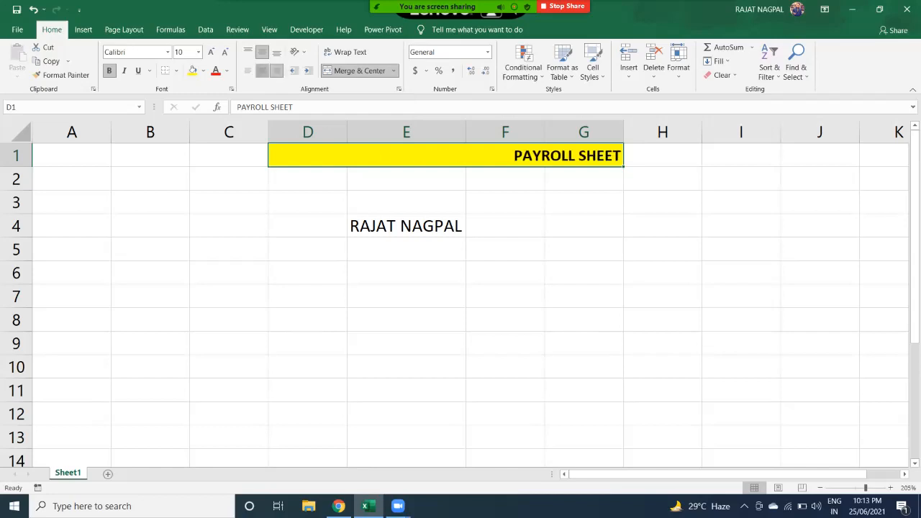
click(262, 71)
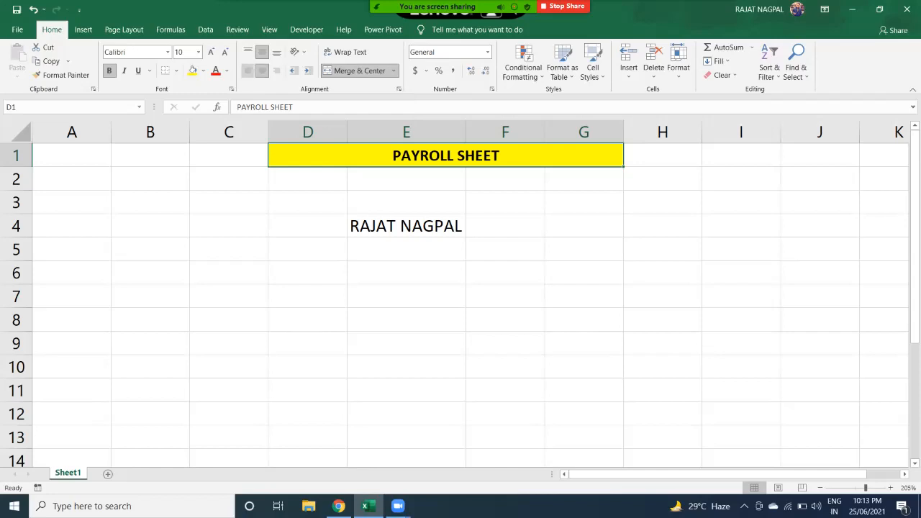
click(247, 71)
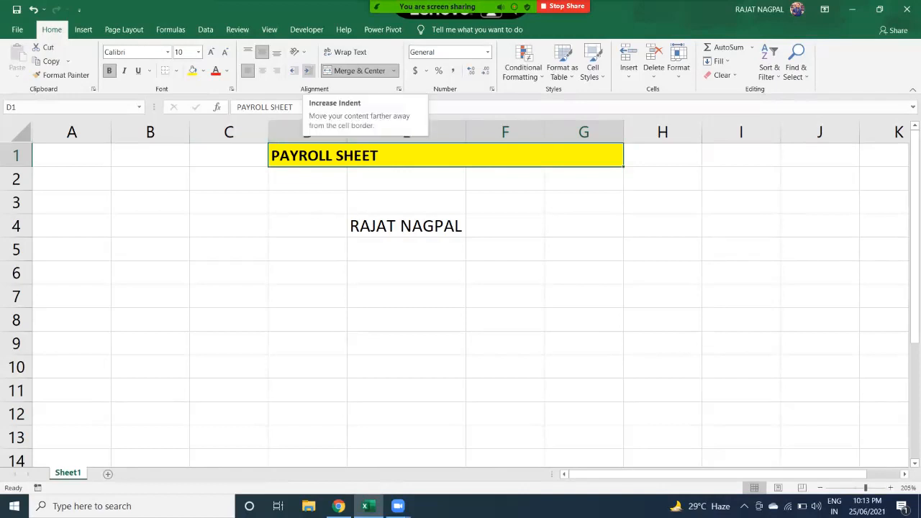
- Increase the PAYROLL SHEET title's indent several steps, then reduce it back a few steps
click(307, 71)
click(307, 70)
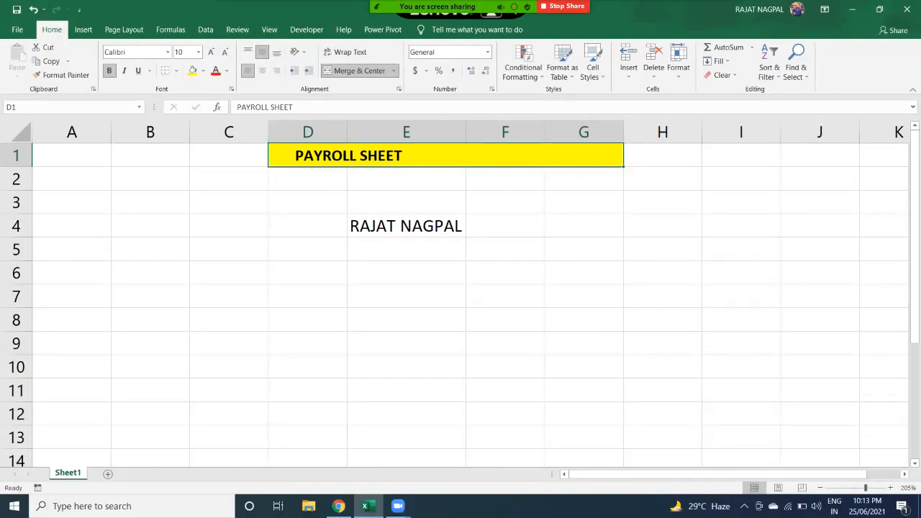
click(307, 70)
click(307, 71)
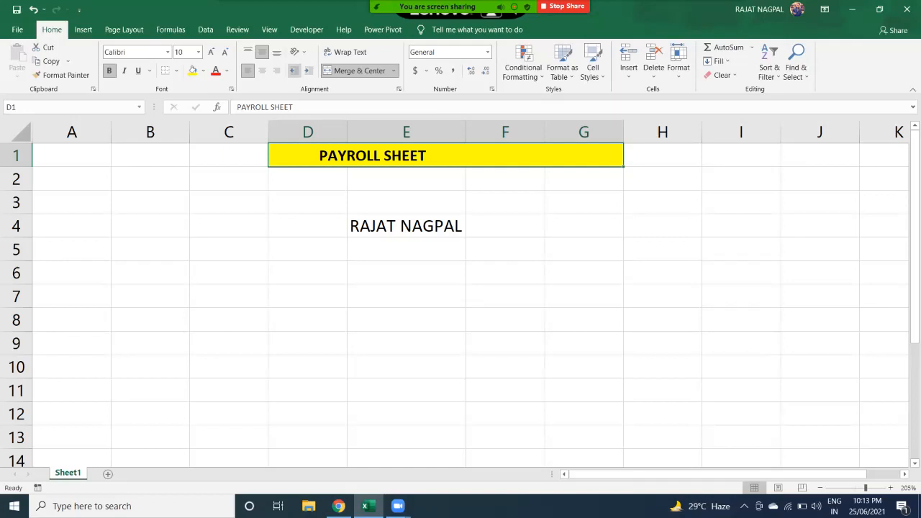
click(293, 71)
click(293, 71)
click(307, 71)
click(307, 71)
click(307, 71)
click(307, 71)
click(307, 70)
click(307, 71)
click(307, 71)
click(307, 70)
click(307, 71)
click(307, 71)
click(307, 71)
click(294, 70)
click(293, 71)
click(293, 70)
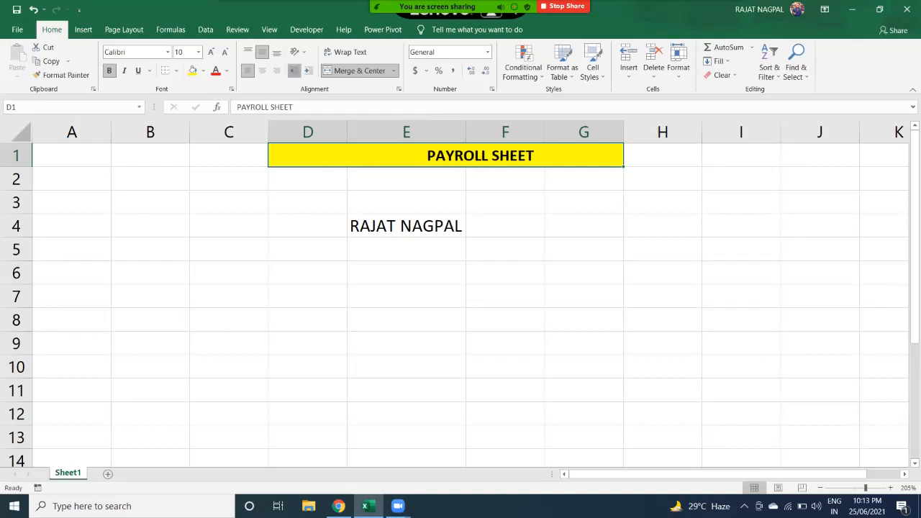
click(293, 71)
click(293, 71)
click(293, 71)
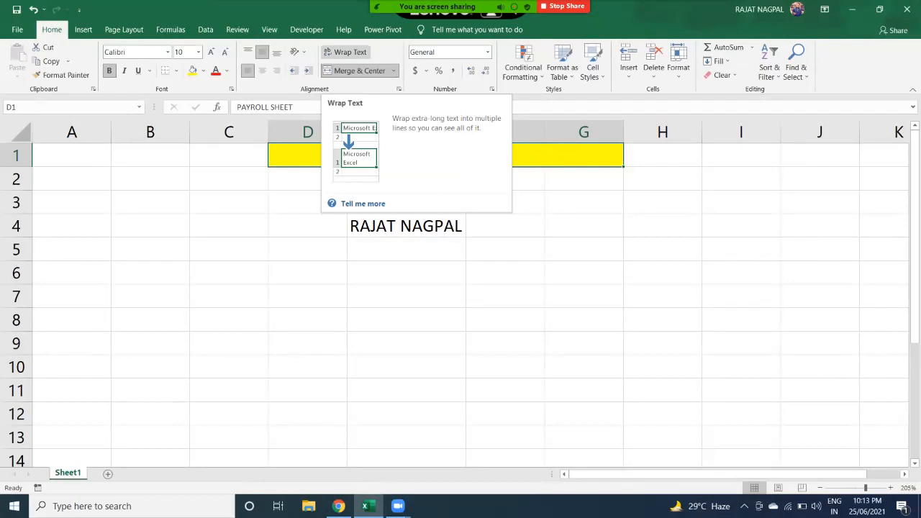
- Enter the person's full name in cell C6
click(308, 226)
click(229, 226)
click(229, 272)
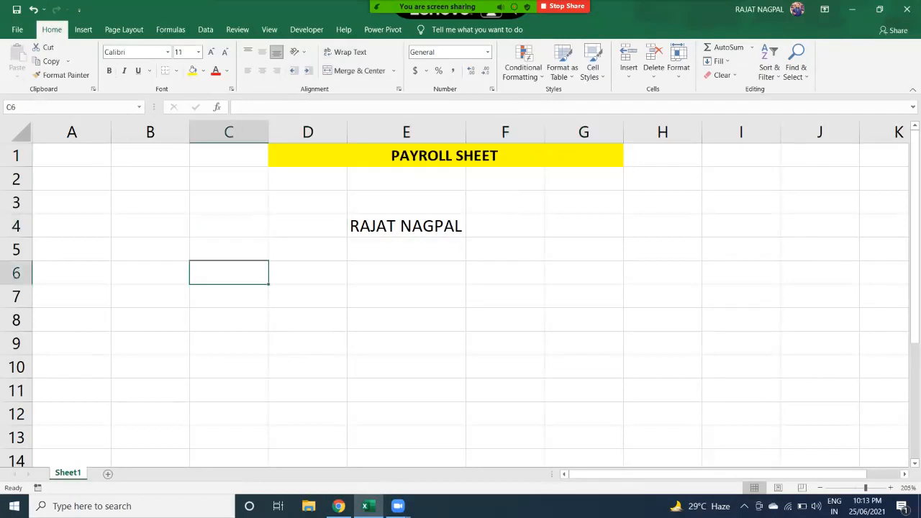
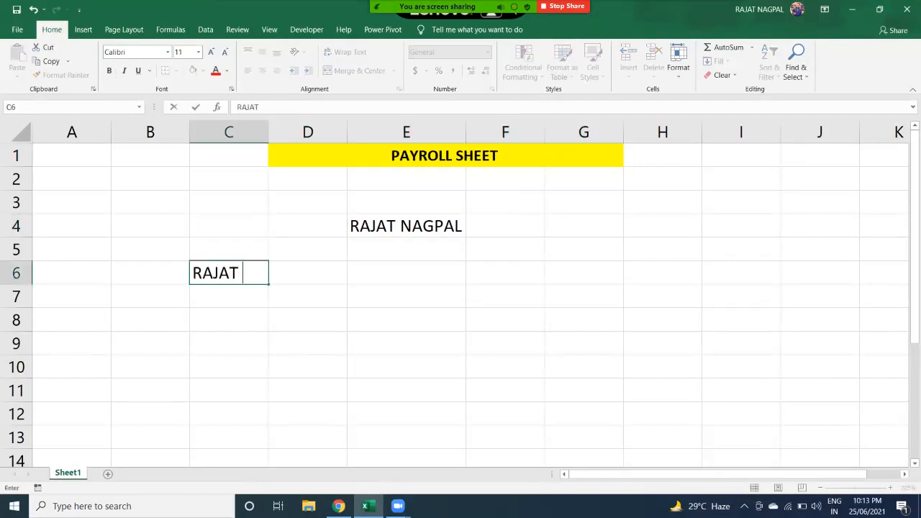
key(Return)
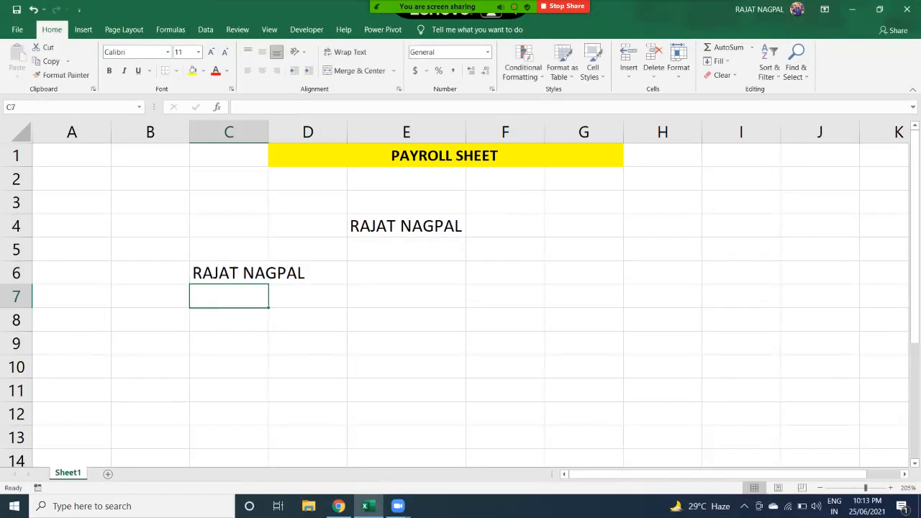
- AutoFit column C to the name in C6, then undo the widening
click(229, 273)
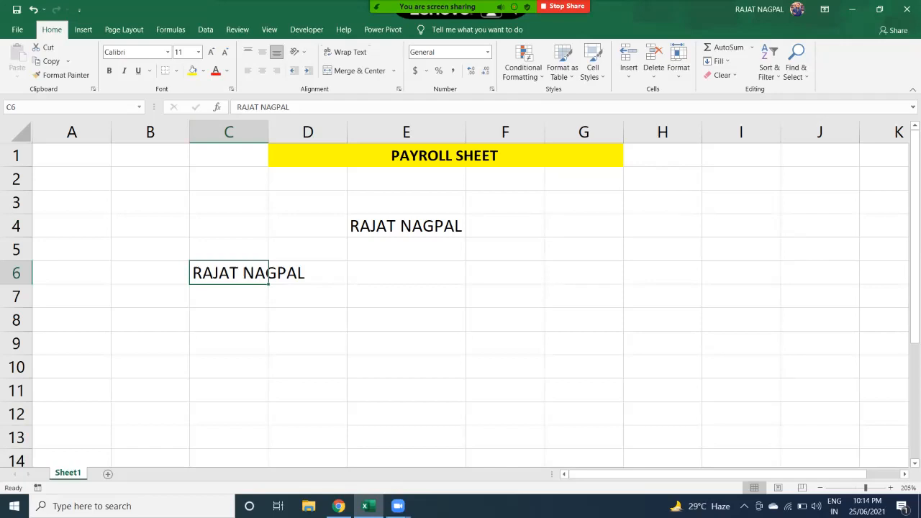
double_click(269, 132)
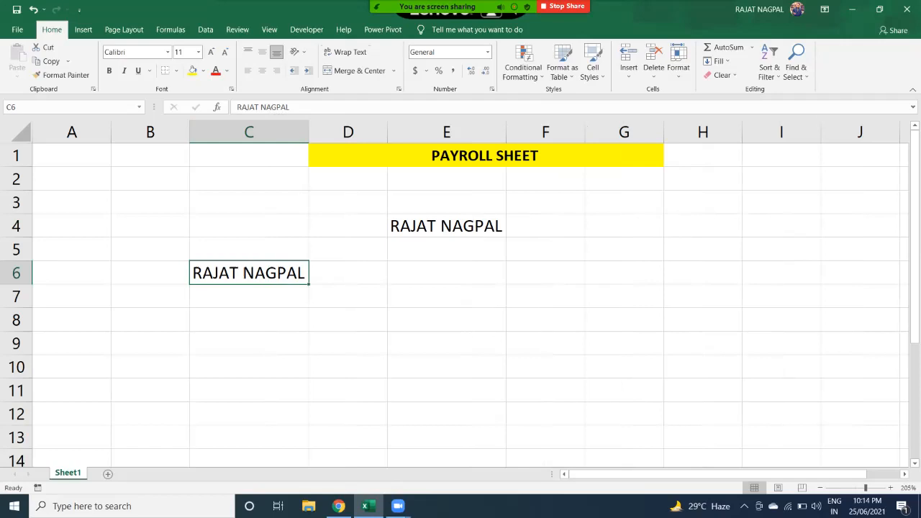
key(ctrl+z)
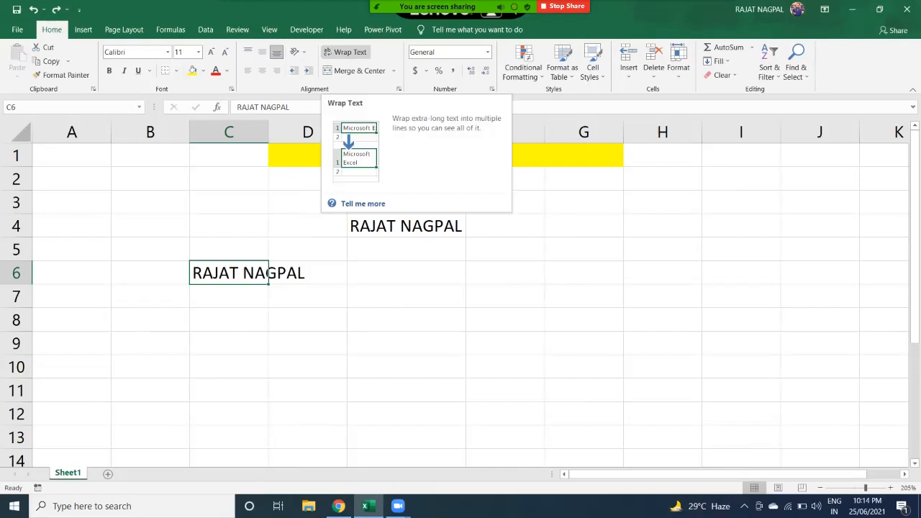
- Wrap and centre the name in C6, then enter 'WE ARE DOING EXCEL' in D8 and wrap it
click(345, 52)
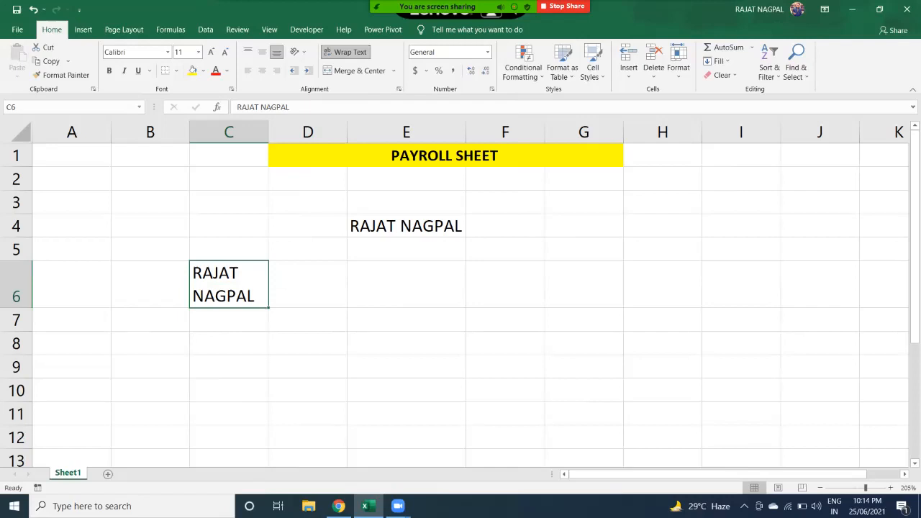
click(262, 70)
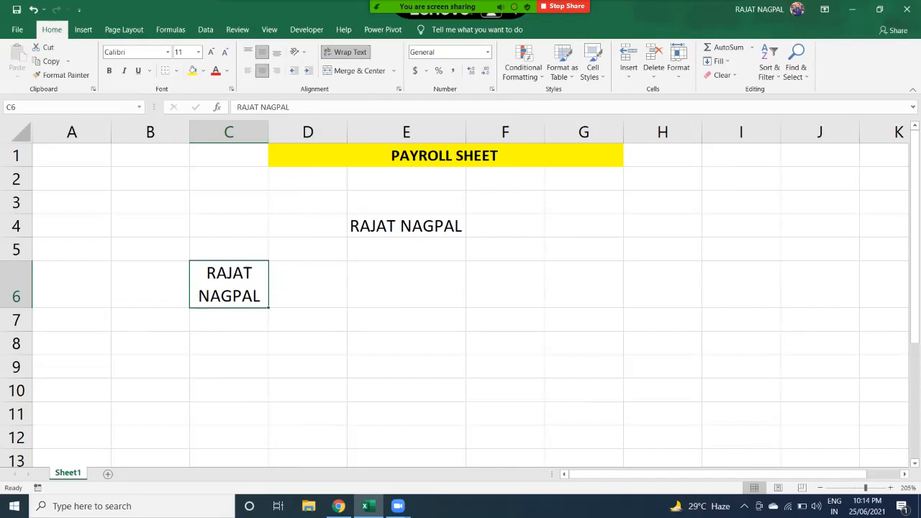
click(308, 343)
text(W)
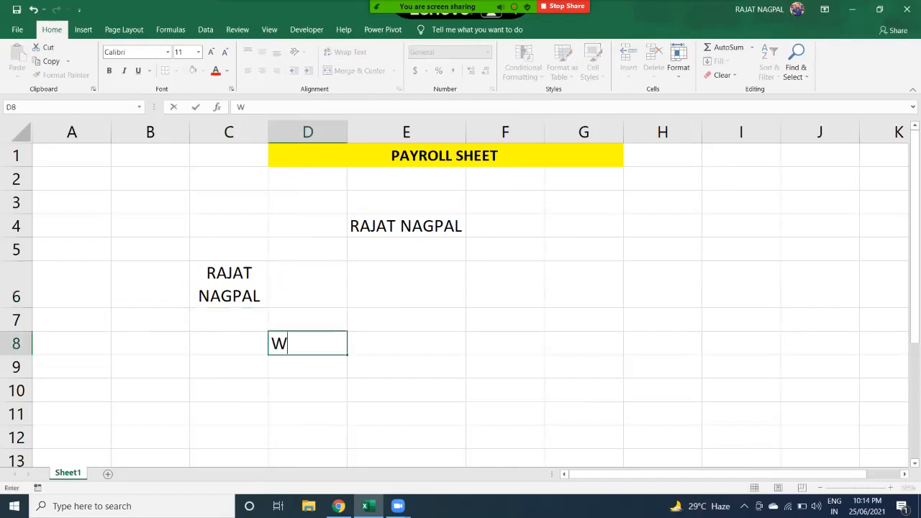
text(E ARE )
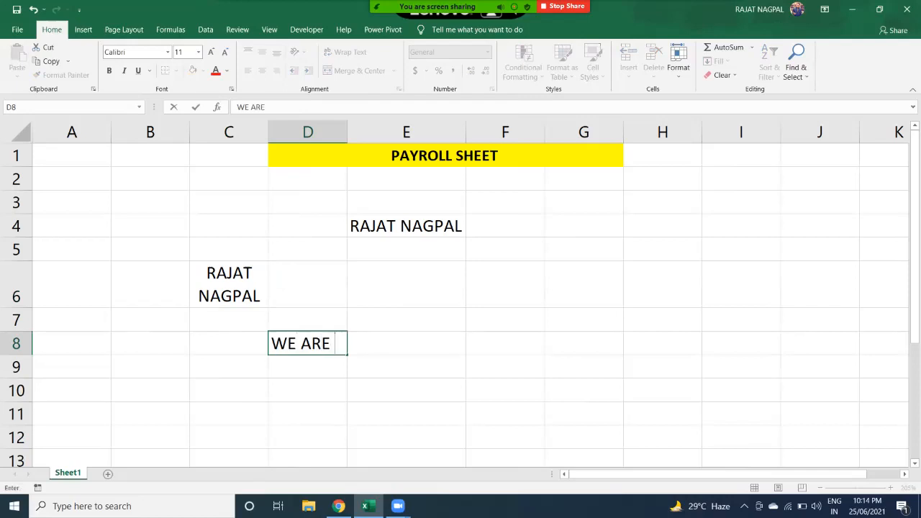
text(DOING EXCEL)
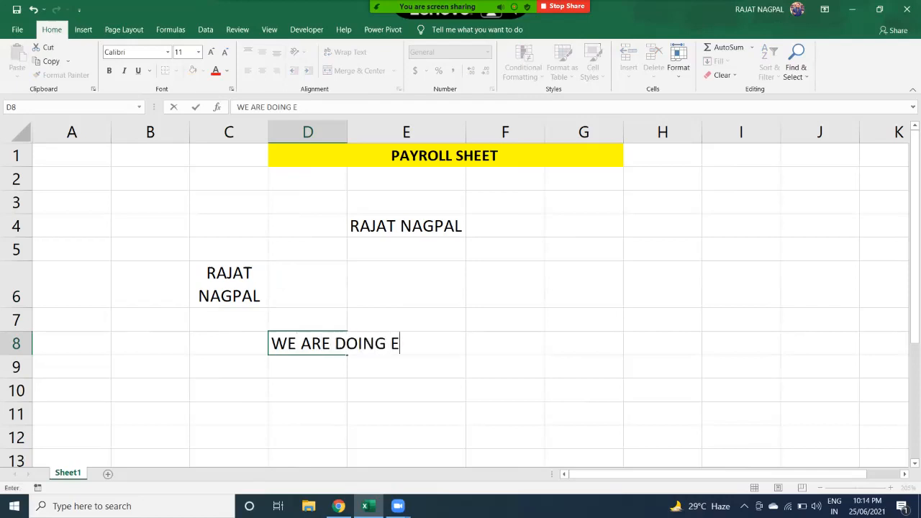
key(Return)
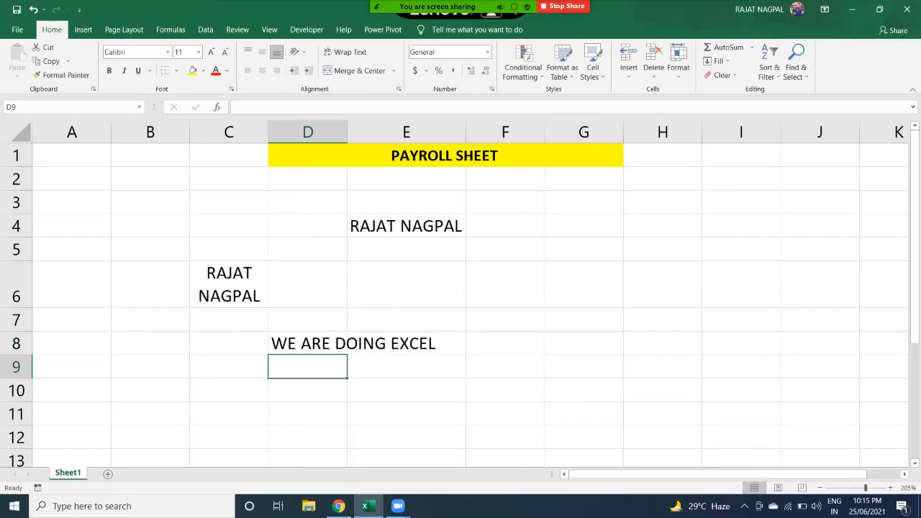
click(307, 343)
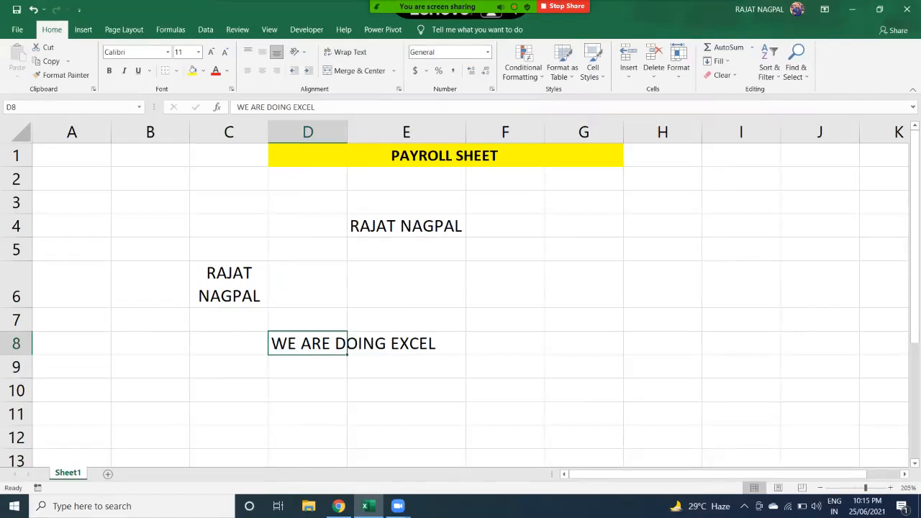
click(345, 52)
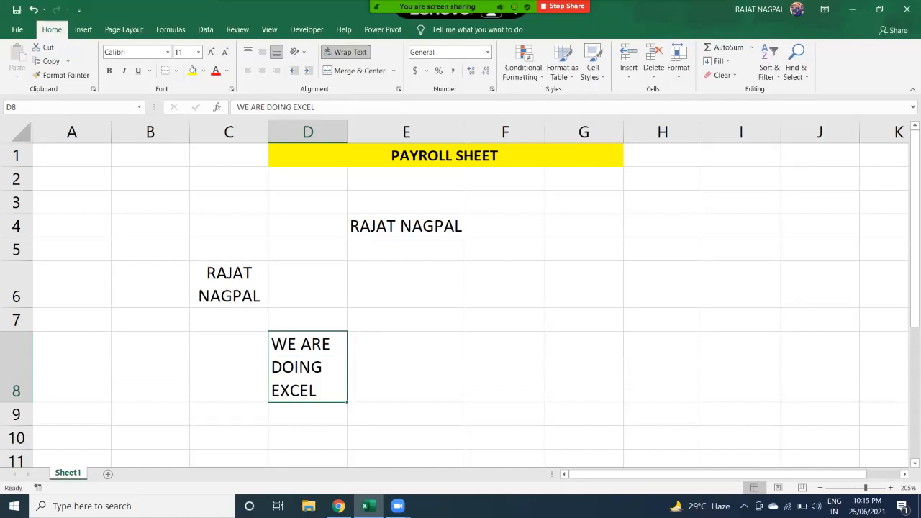
click(407, 284)
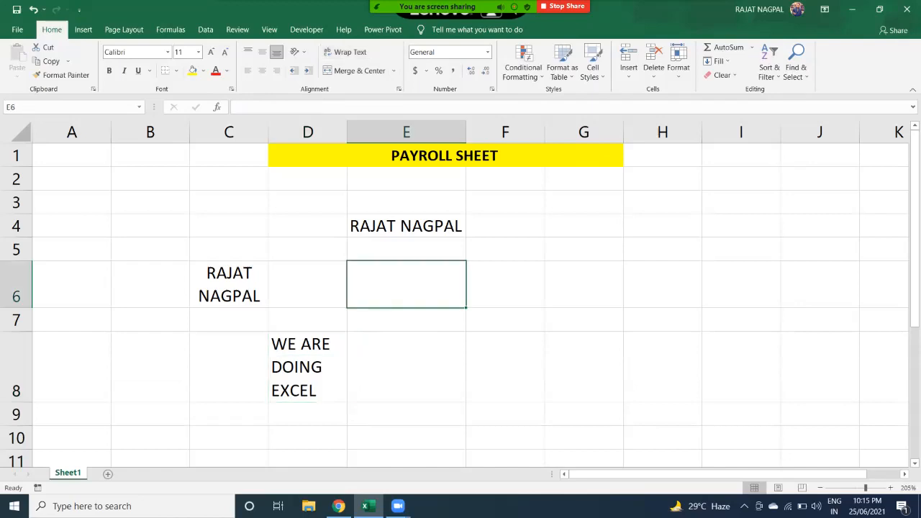
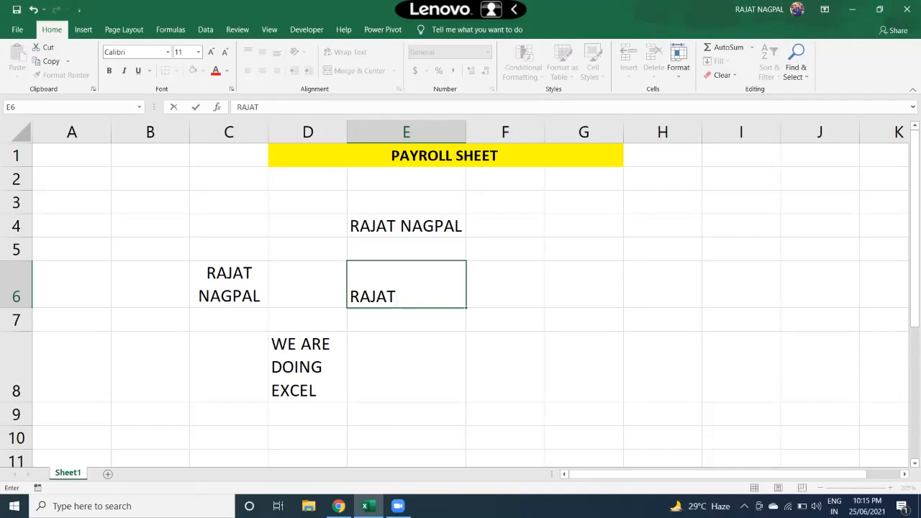
- Enter the first name and surname in E6 on two lines using Alt+Enter
key(alt+Return)
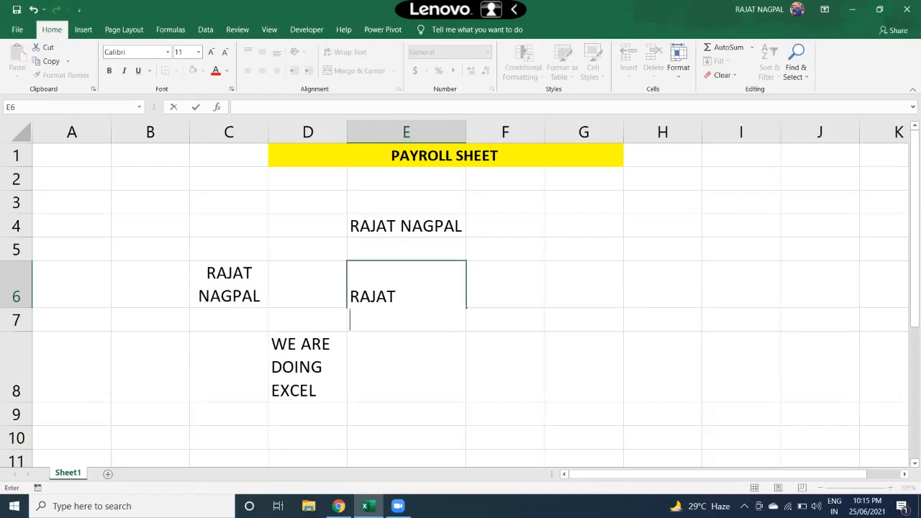
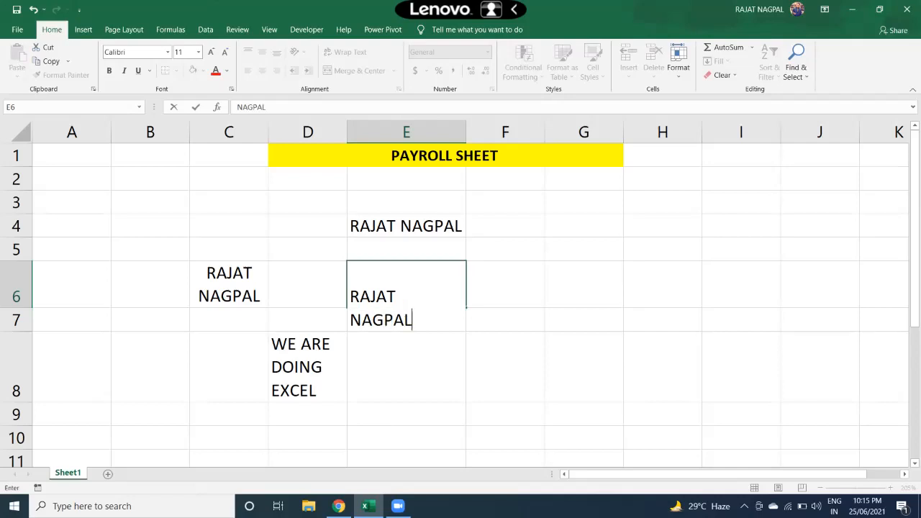
key(Return)
click(406, 284)
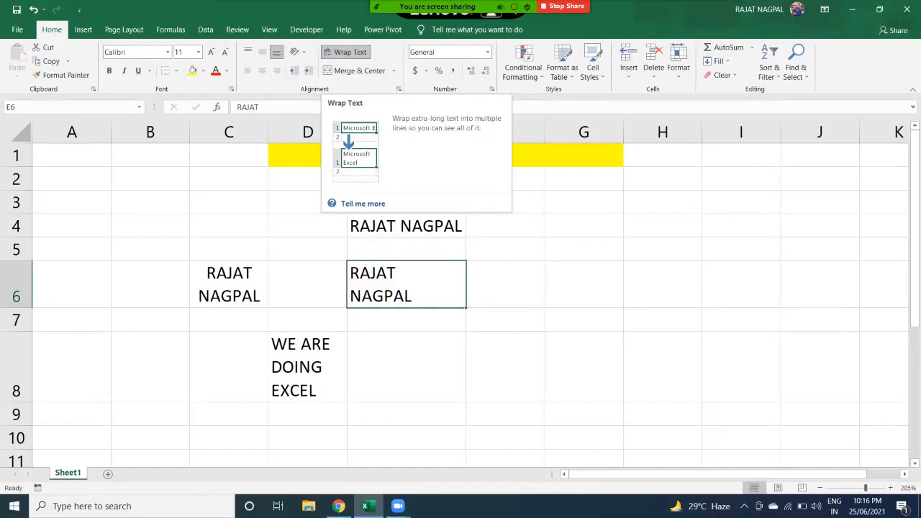
- Label cell C3 'ALT+ENTER', then move to cell E7
click(229, 202)
text(ALT+)
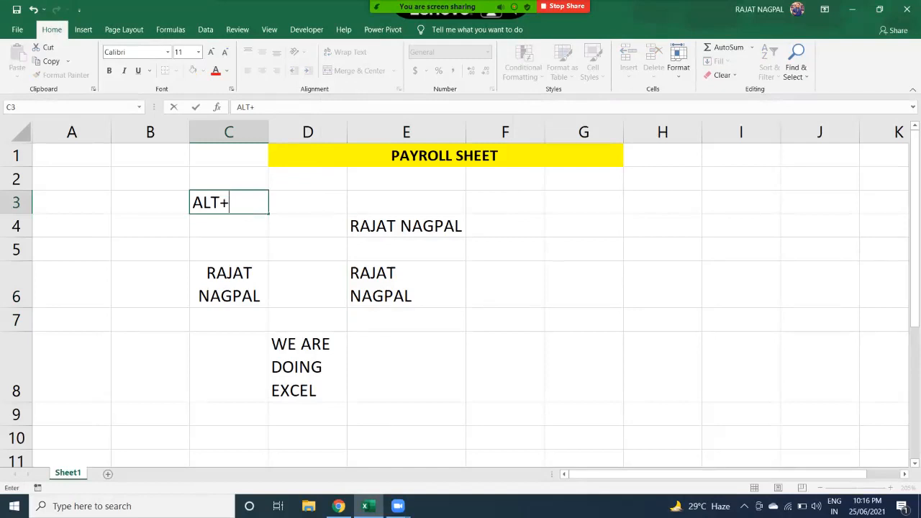
text(ENTER)
key(Return)
key(Up)
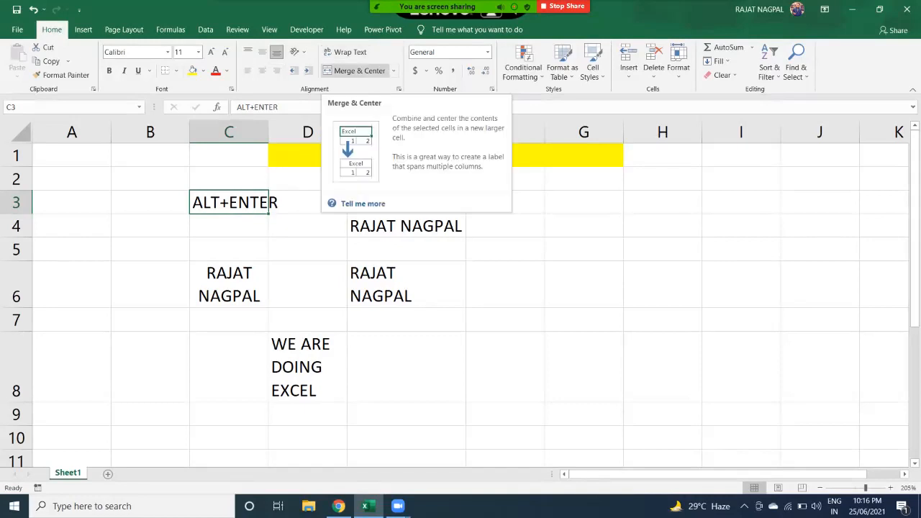
click(406, 321)
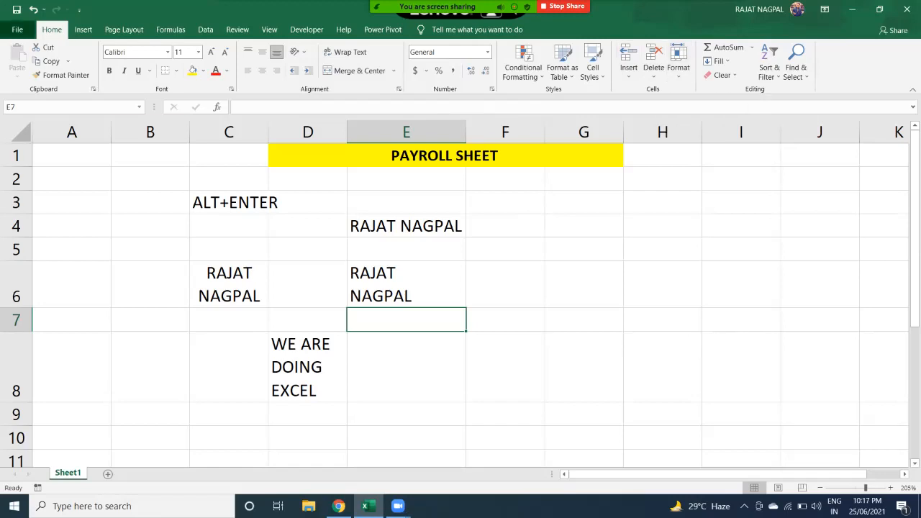
- Open Assignment.xlsx from the Recent list and select its marks table in A12:E16
click(18, 30)
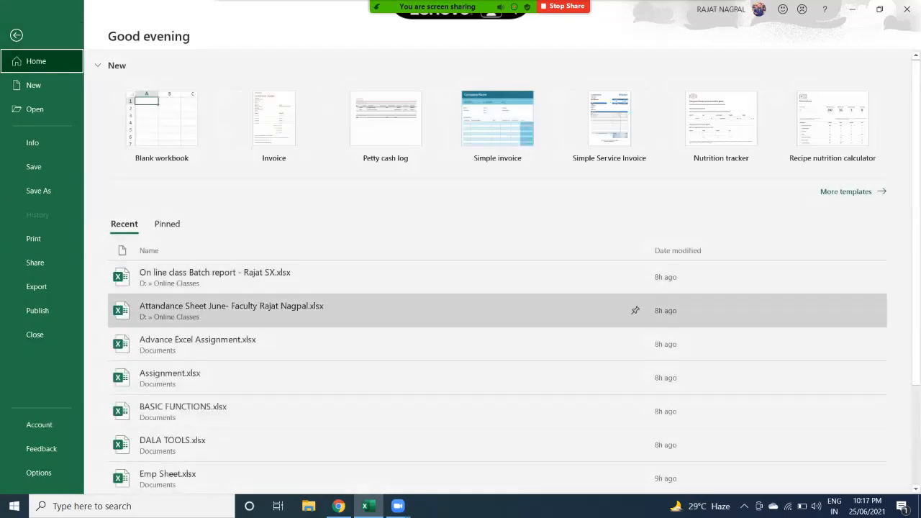
scroll(432, 346, down, 2)
click(359, 320)
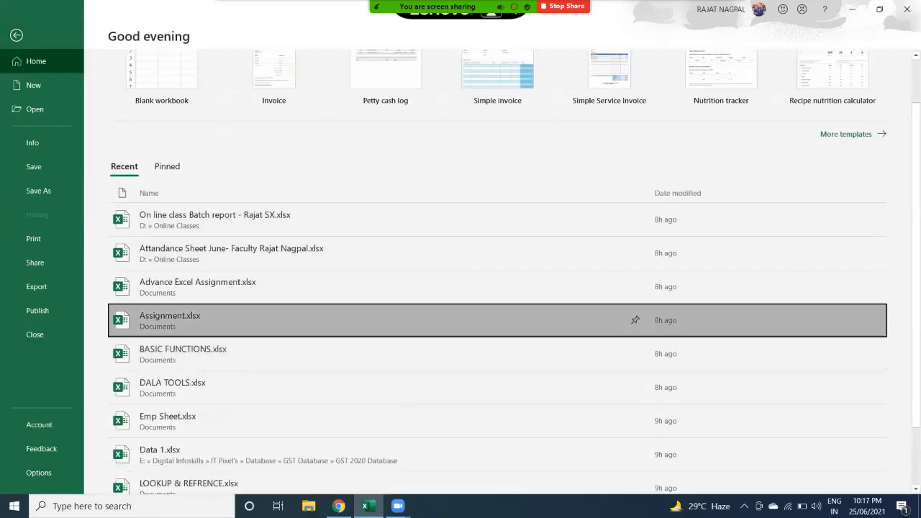
scroll(461, 302, down, 6)
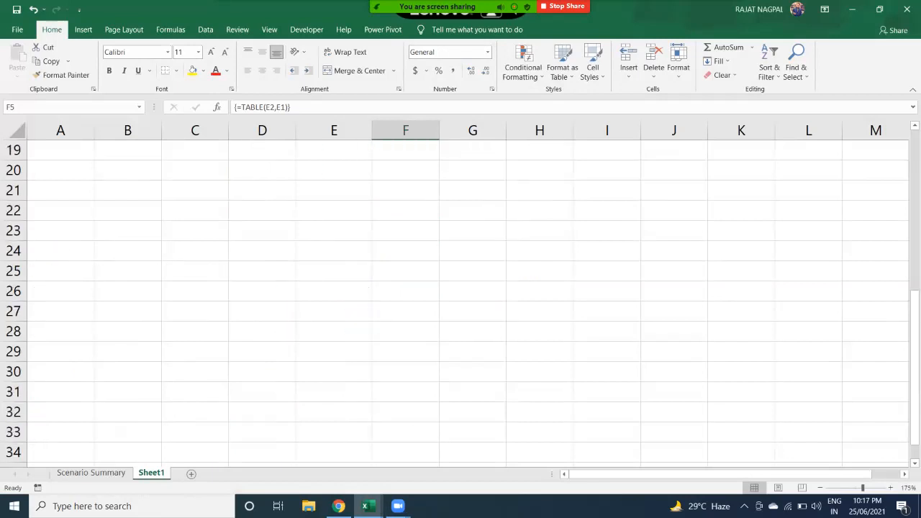
scroll(460, 303, up, 4)
drag(60, 251, 338, 331)
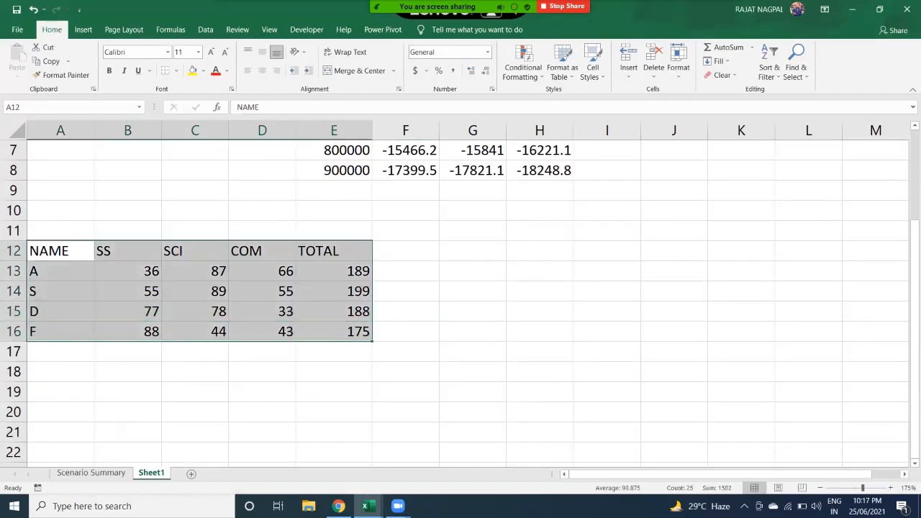
- Move the marks table to E12:I16 and select the S and D name cells
drag(371, 295, 640, 297)
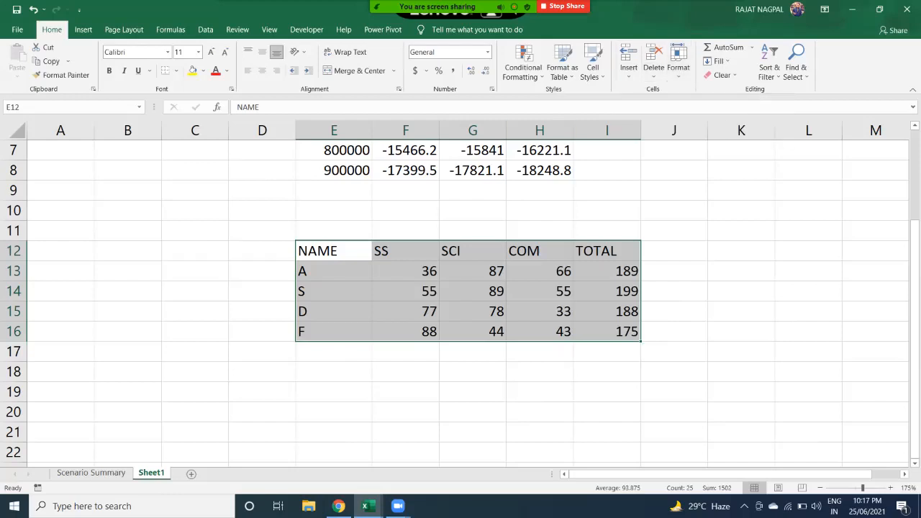
drag(333, 291, 334, 311)
click(334, 292)
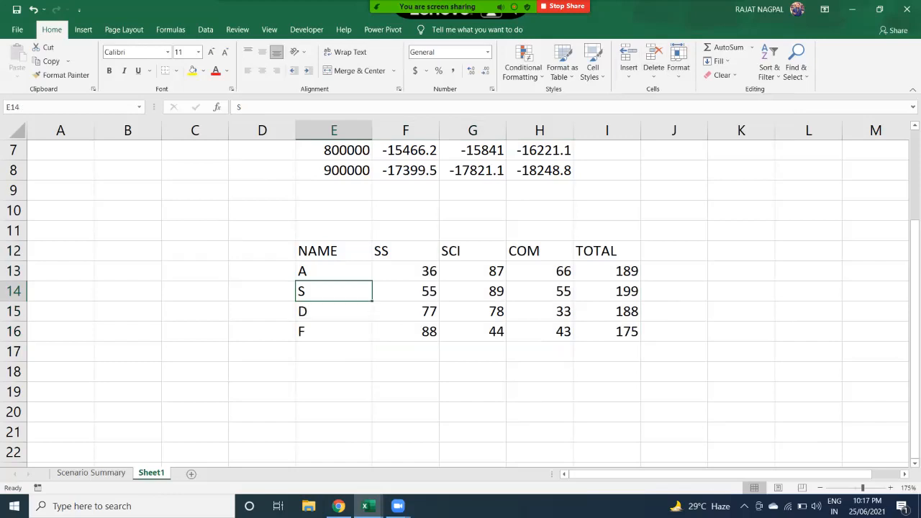
click(334, 312)
click(334, 291)
- Select the SS and SCI mark columns, then student D's row E15:I15
drag(405, 250, 472, 330)
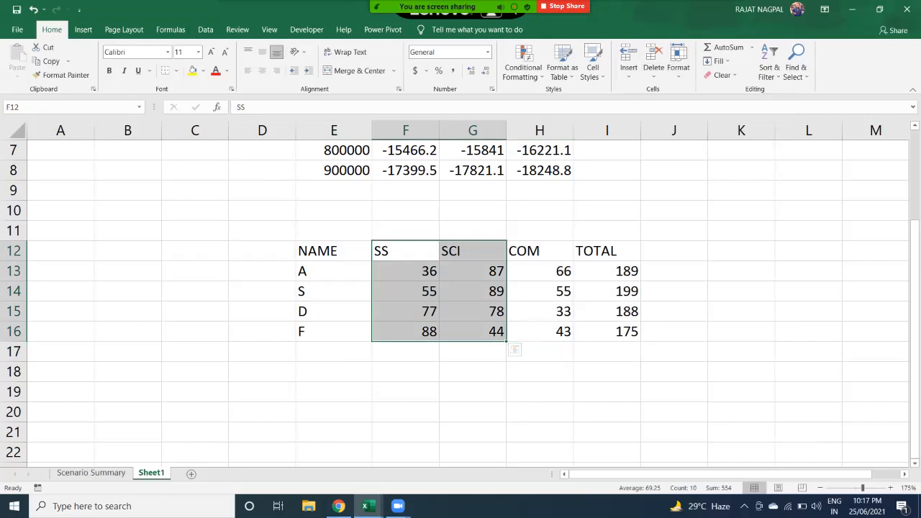
drag(334, 311, 606, 309)
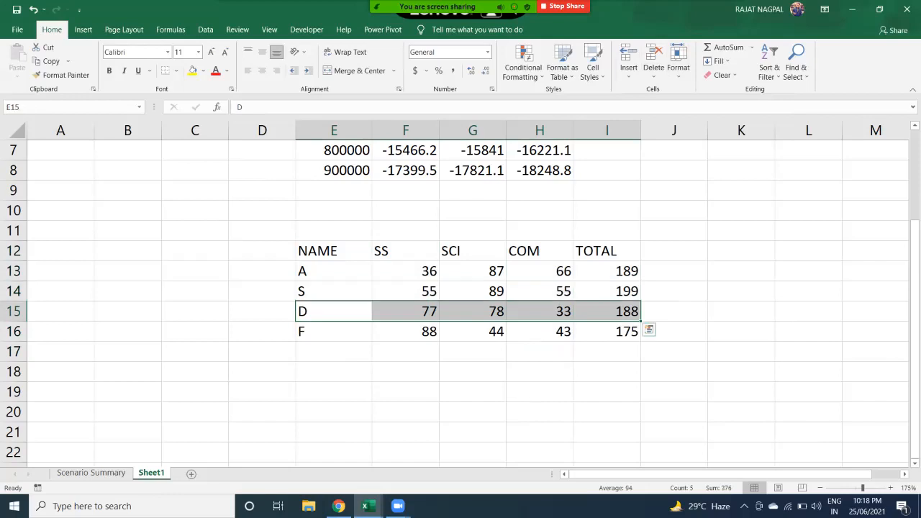
drag(333, 311, 607, 312)
drag(333, 311, 606, 312)
click(334, 311)
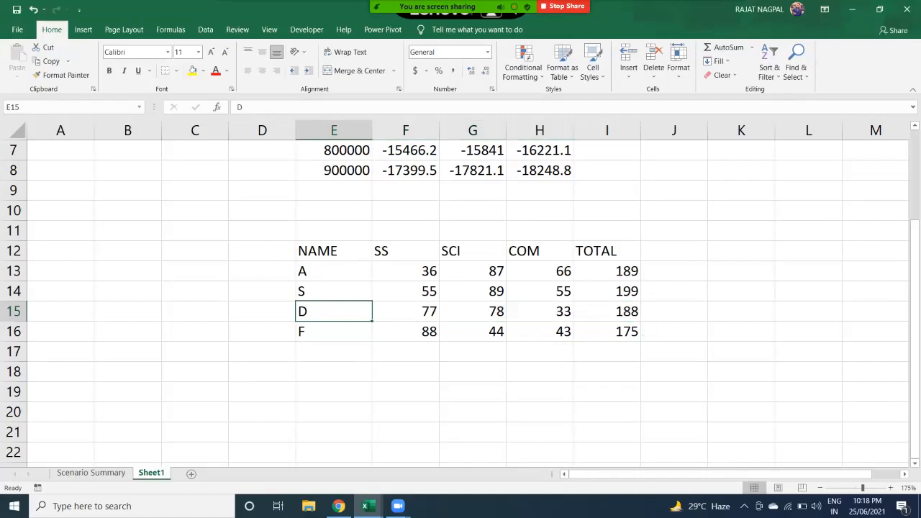
key(Right)
key(Right)
key(Right)
key(Right)
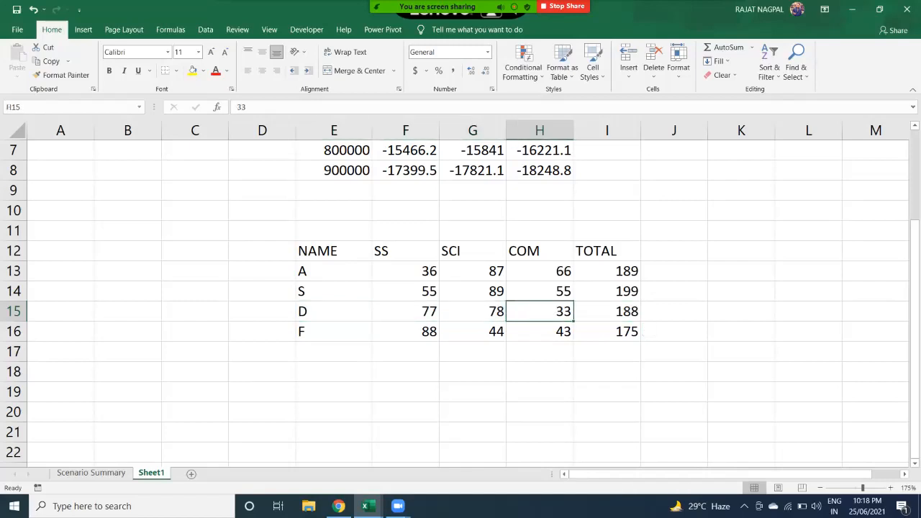
click(334, 312)
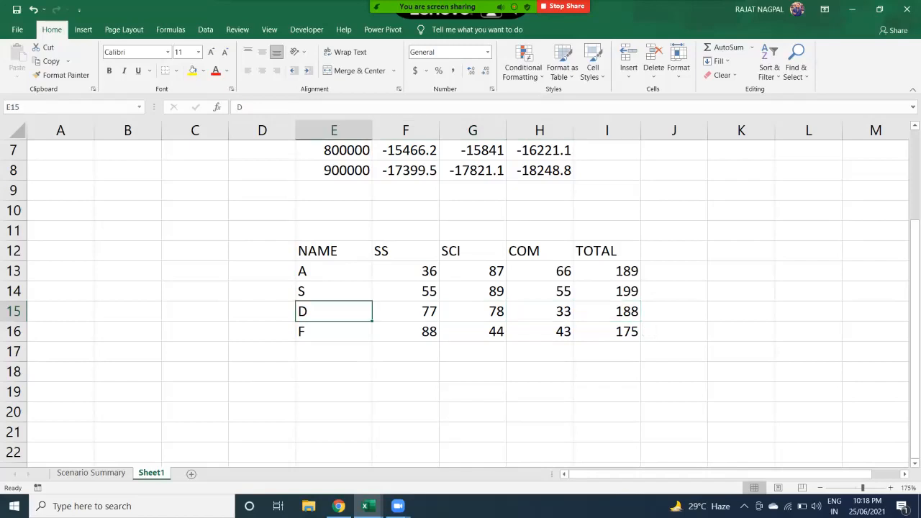
drag(334, 311, 607, 311)
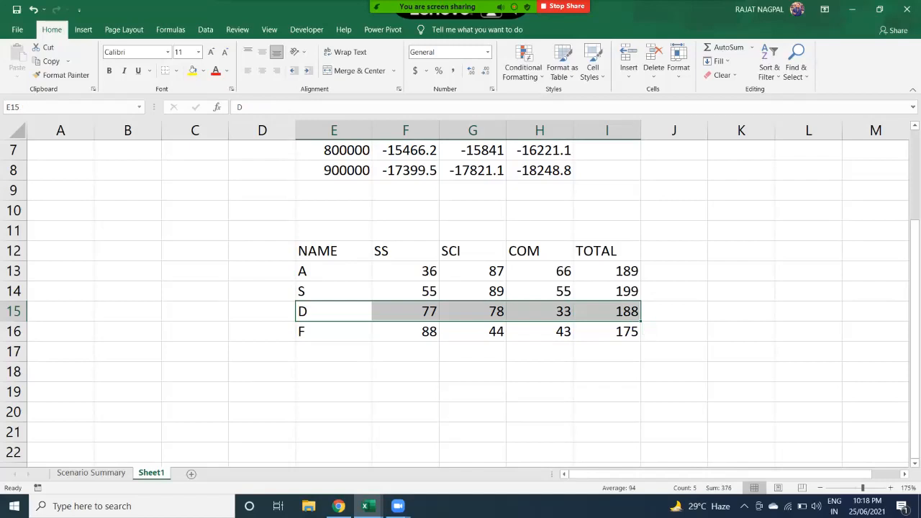
drag(334, 311, 607, 311)
drag(334, 311, 606, 311)
click(405, 311)
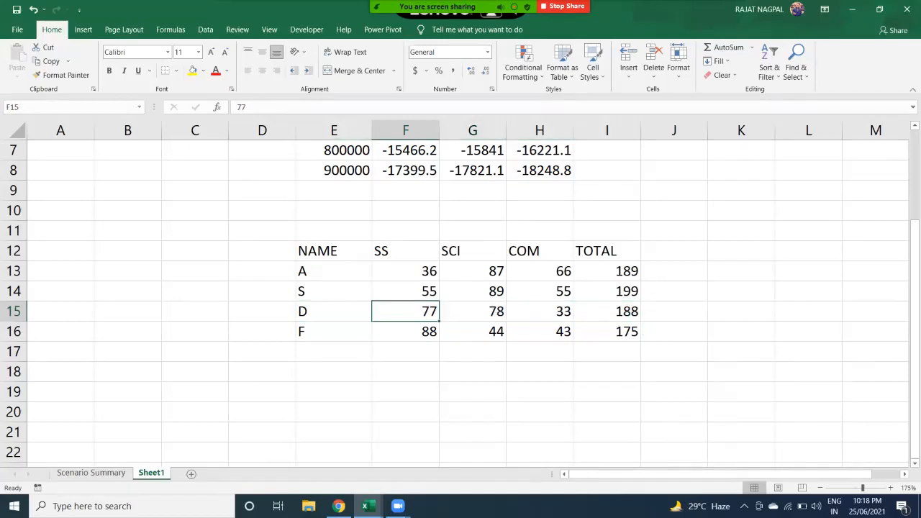
click(333, 311)
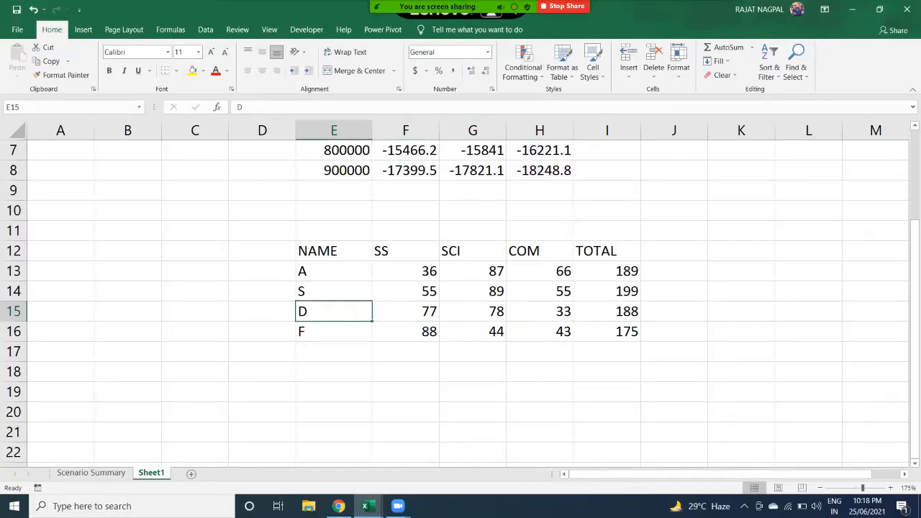
click(628, 72)
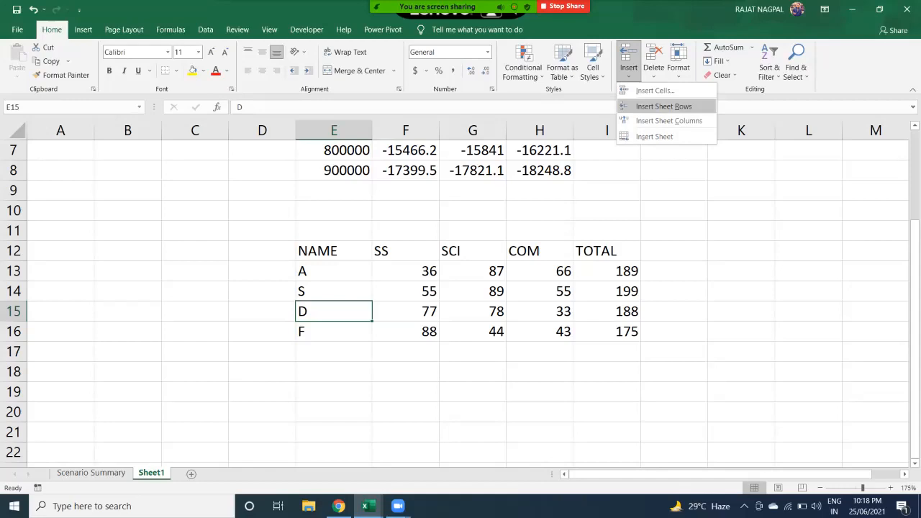
click(663, 106)
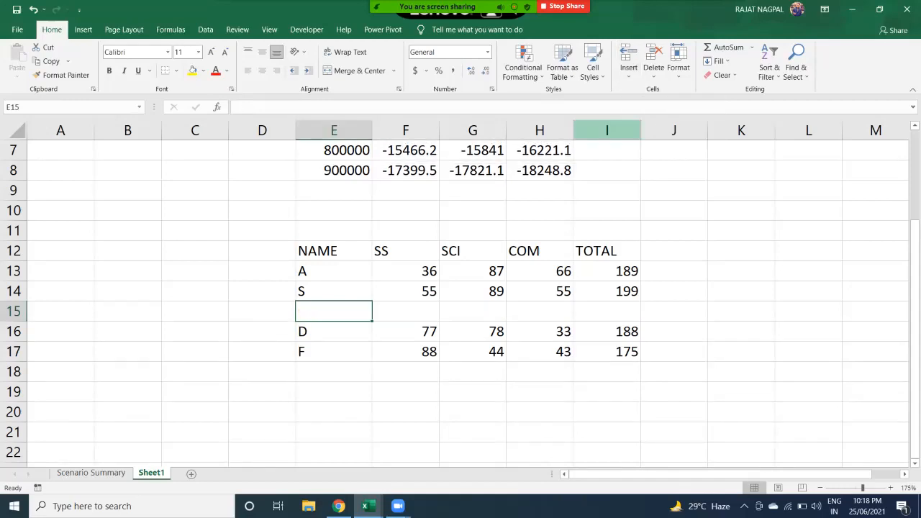
key(shift+Right)
key(shift+Right)
key(shift+Right)
key(shift+Right)
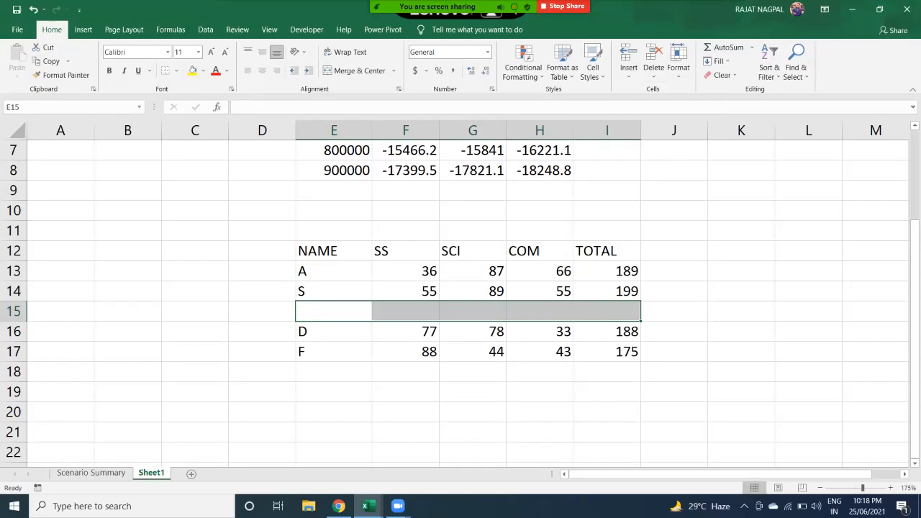
drag(471, 251, 472, 351)
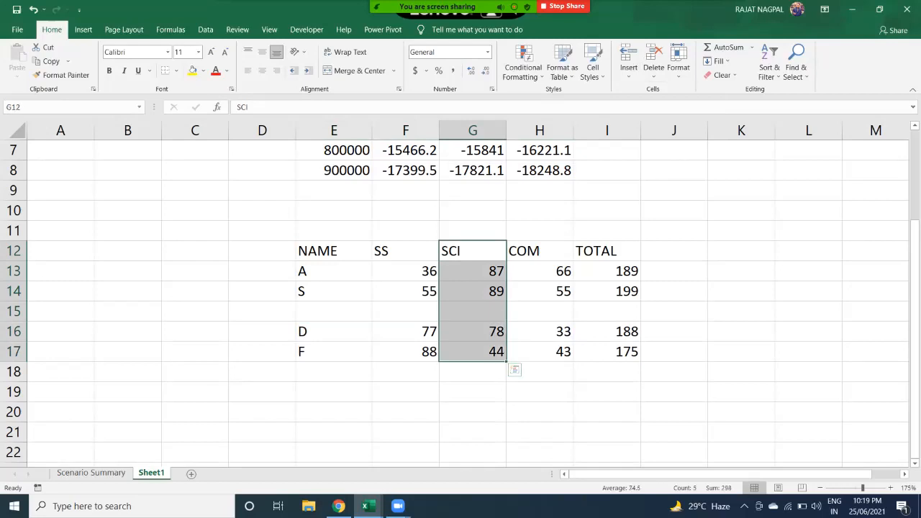
drag(405, 250, 472, 351)
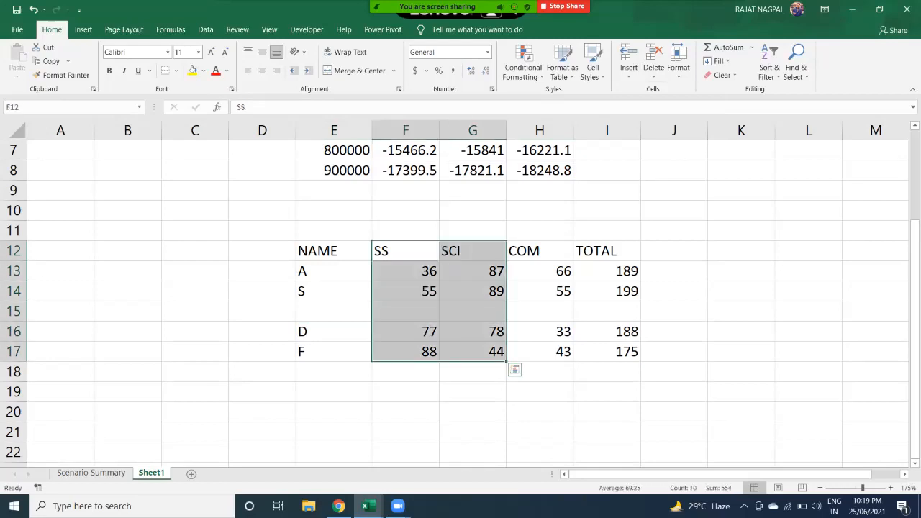
click(472, 271)
click(472, 251)
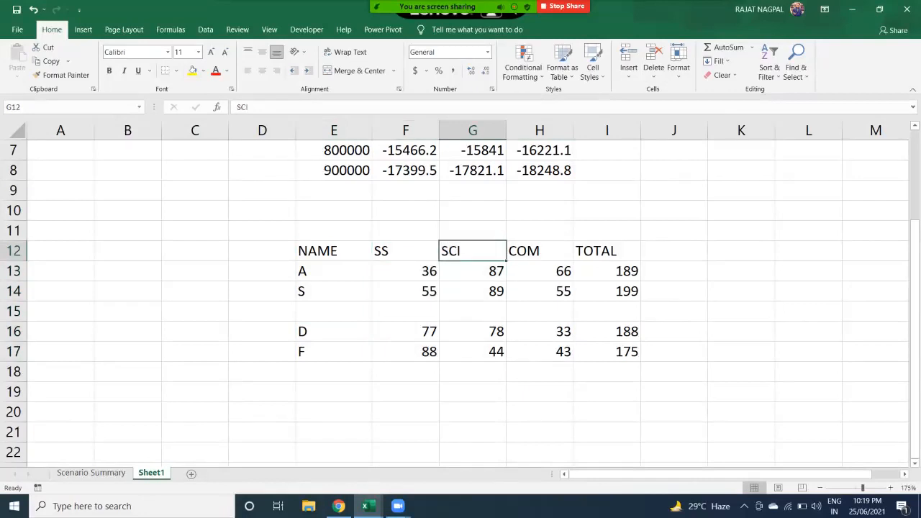
click(627, 69)
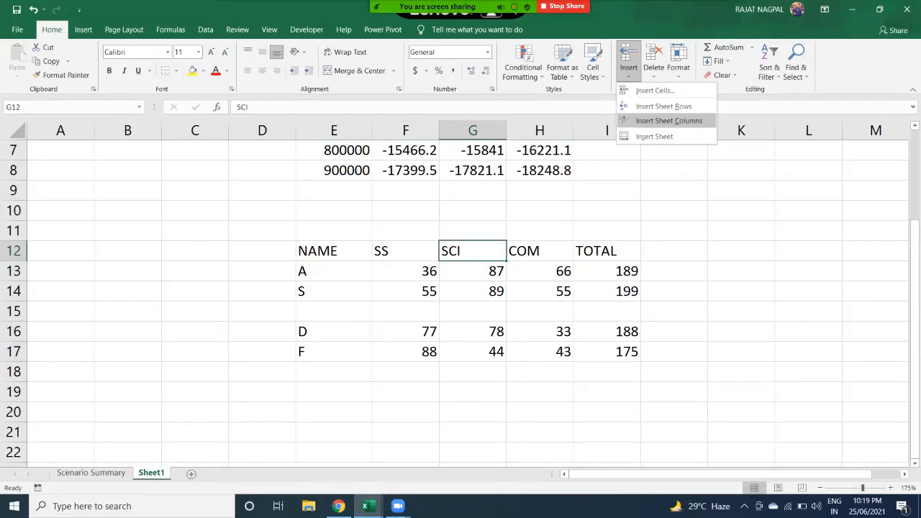
click(668, 120)
click(464, 286)
scroll(460, 302, up, 2)
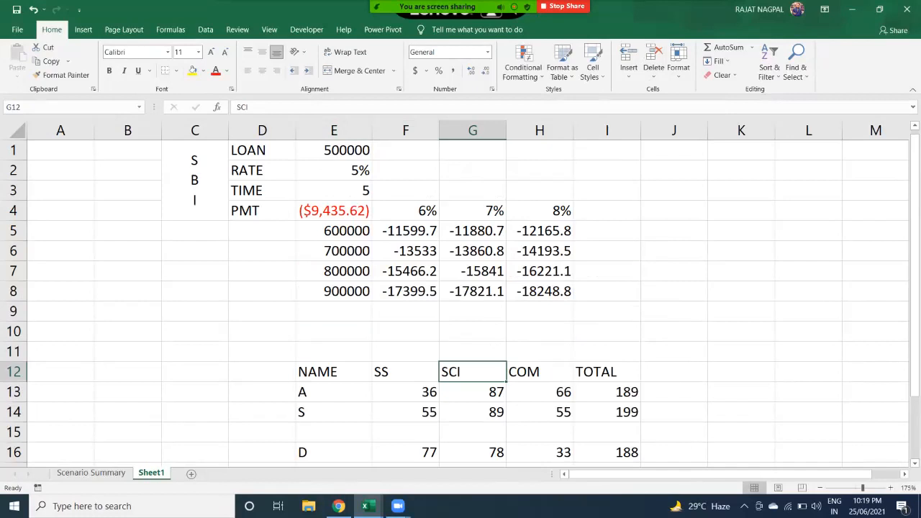
drag(472, 210, 540, 290)
drag(334, 210, 540, 291)
scroll(460, 302, down, 2)
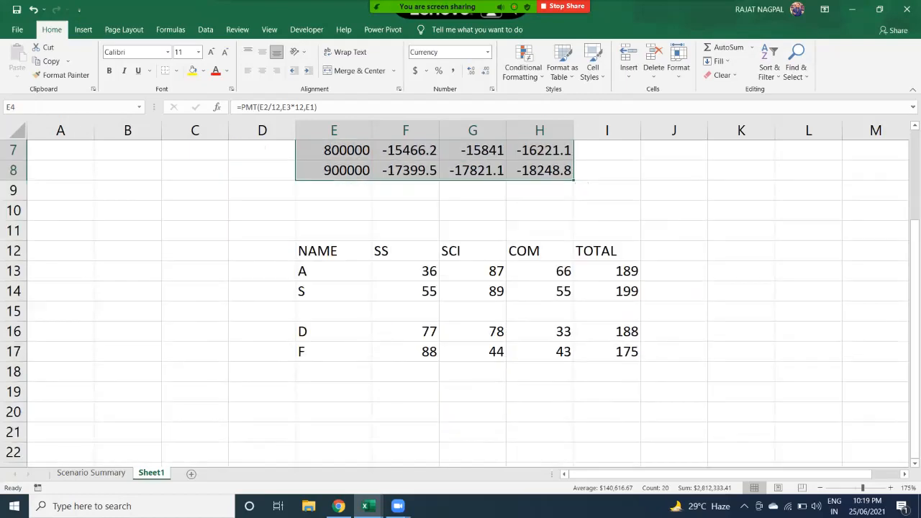
key(ctrl+z)
scroll(460, 302, down, 1)
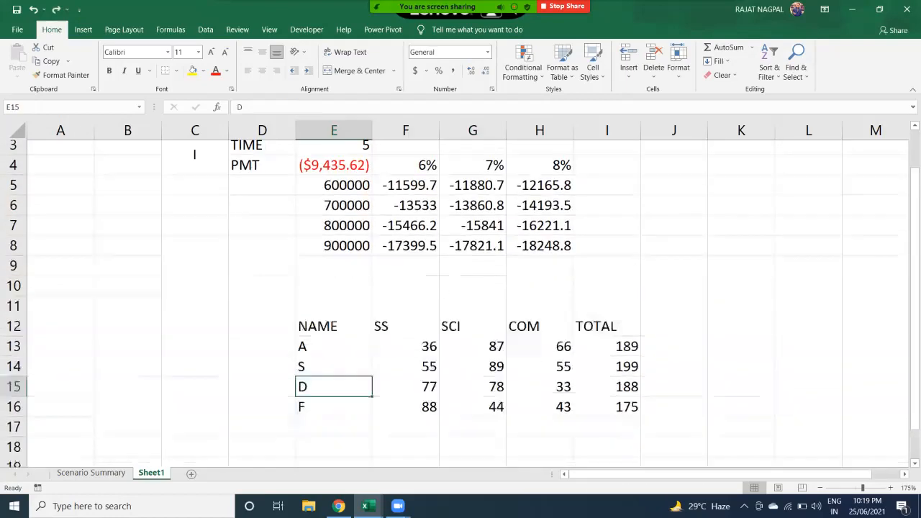
drag(334, 290, 606, 392)
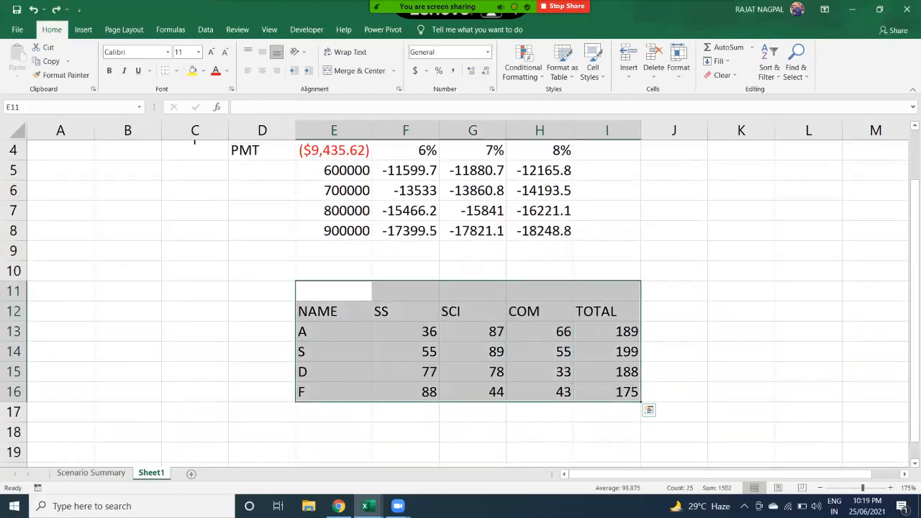
- Copy the marks table into a new Sheet2, pasting at D5
key(ctrl+c)
click(191, 474)
scroll(241, 220, up, 4)
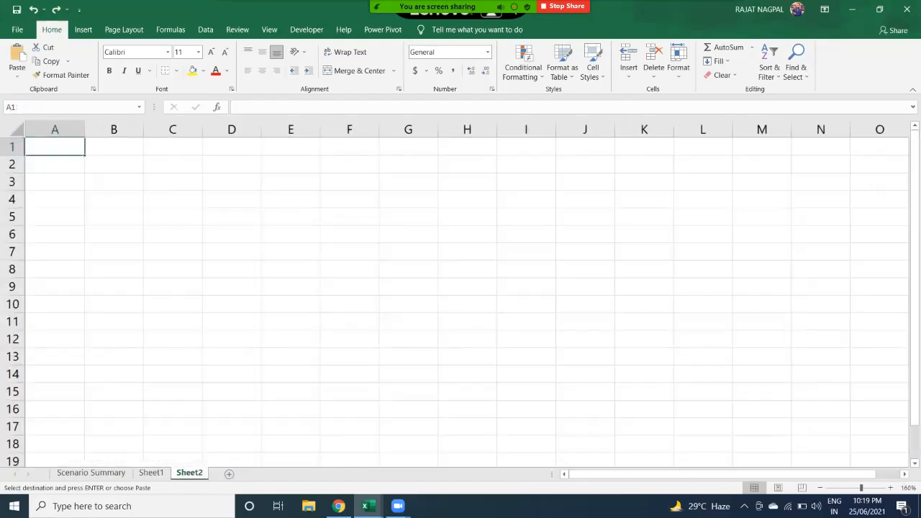
click(240, 220)
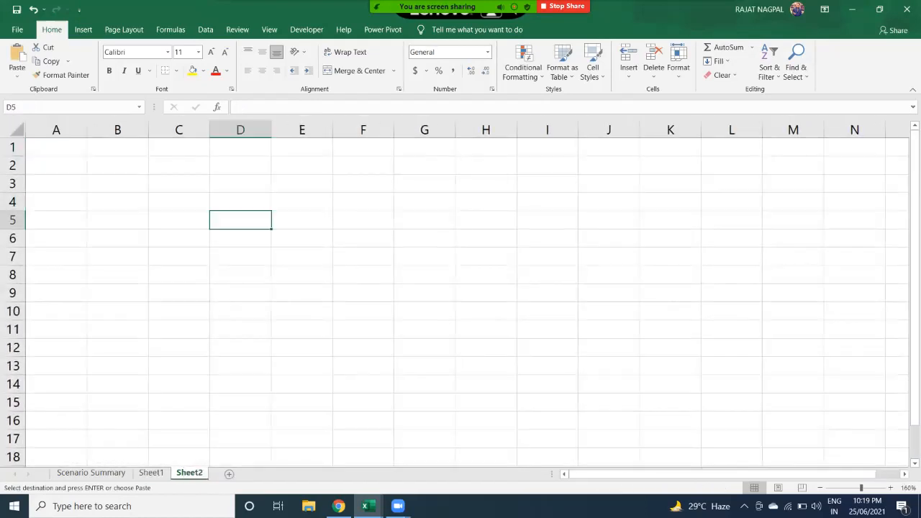
key(Return)
- Try dragging the SS header down, cancel, then select the SCI column F6:F10
click(302, 238)
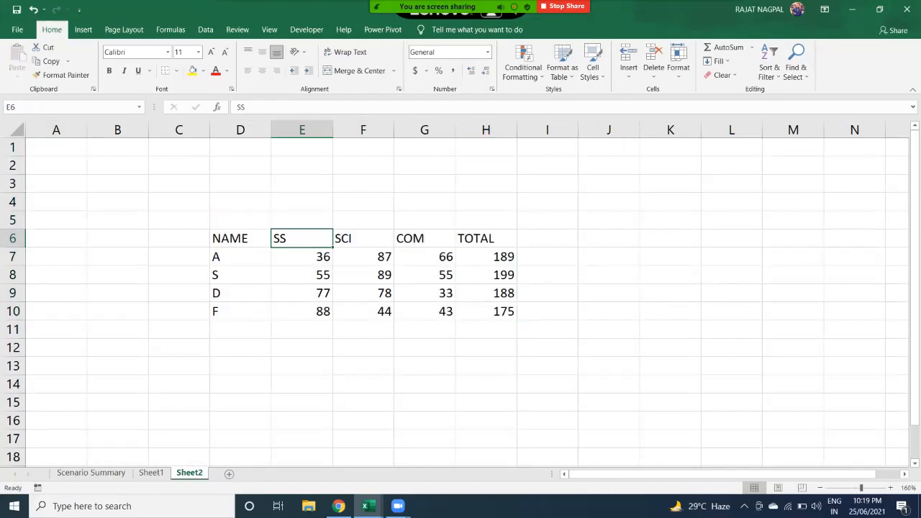
drag(302, 247, 305, 265)
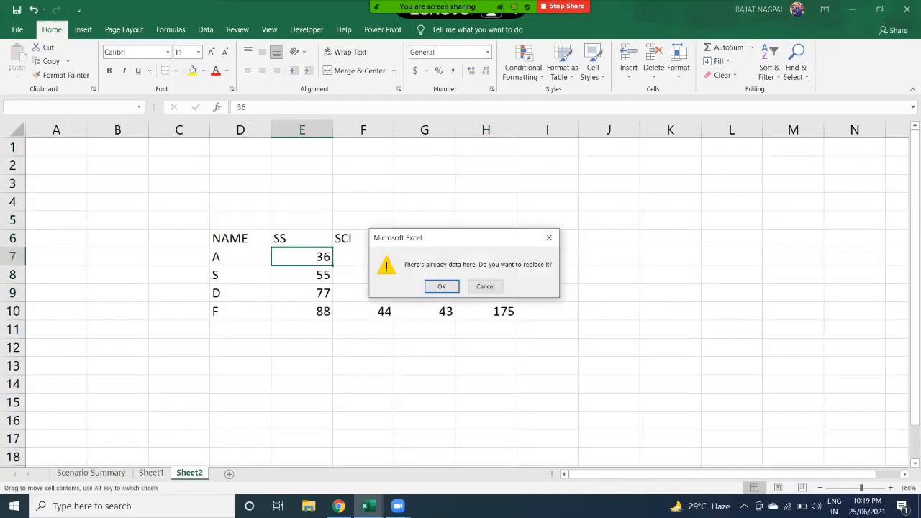
key(Escape)
click(363, 238)
click(302, 238)
click(363, 238)
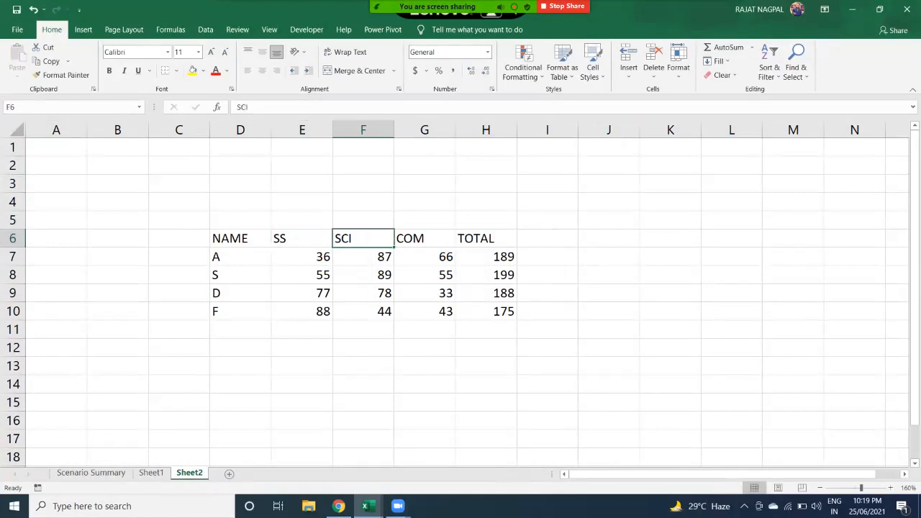
drag(363, 238, 374, 313)
- Insert blank cells before the SCI column, check the shift, then undo it
click(628, 68)
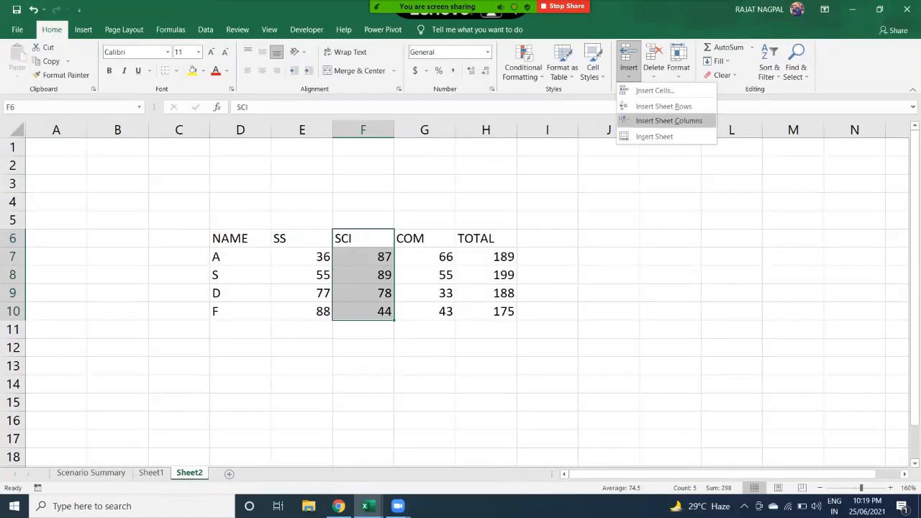
click(668, 121)
drag(363, 238, 364, 312)
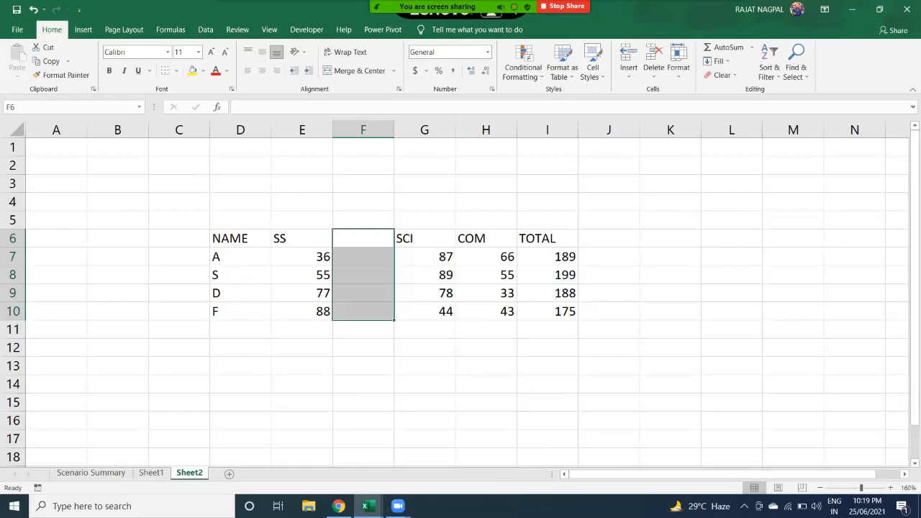
click(424, 238)
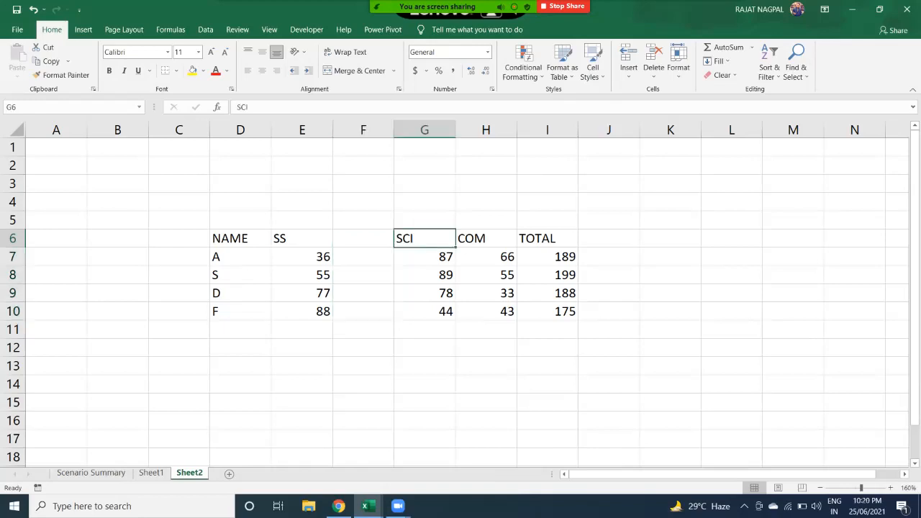
key(ctrl+z)
- Insert a sheet column at F6 so a blank column F precedes SCI
click(402, 329)
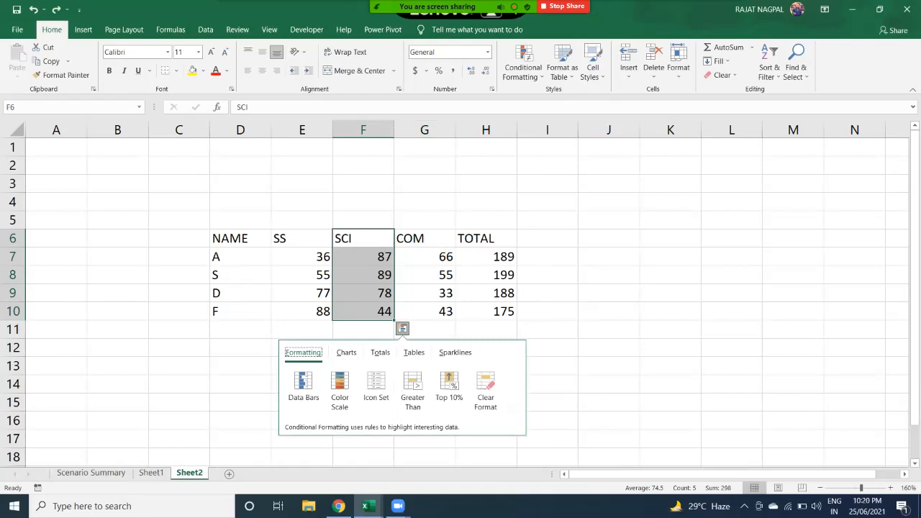
click(302, 257)
drag(288, 238, 364, 312)
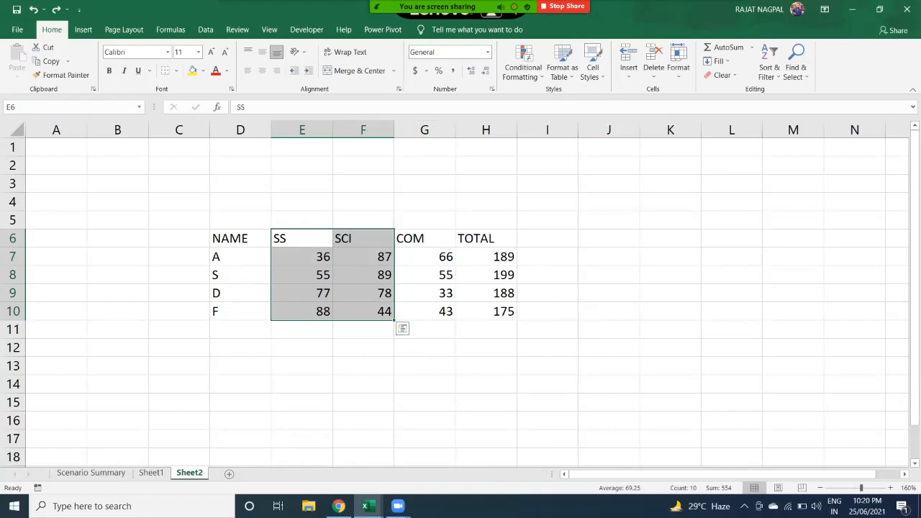
click(363, 239)
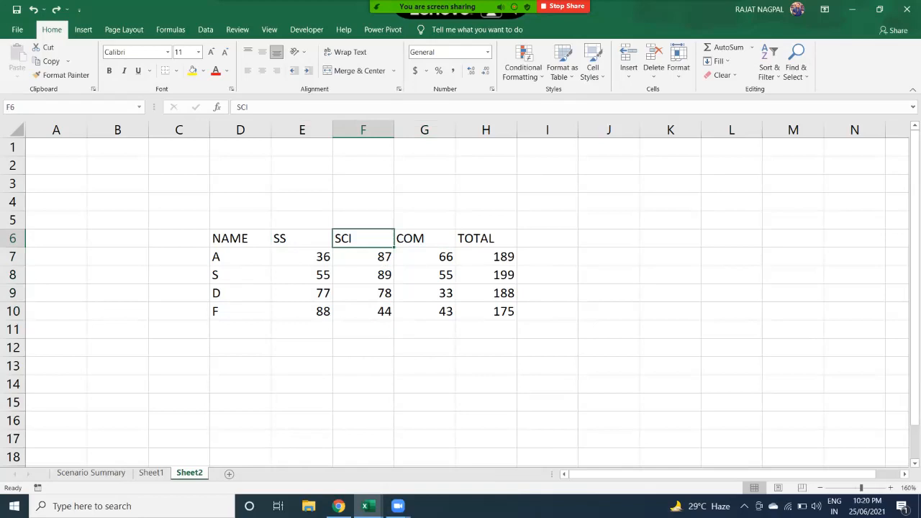
click(628, 63)
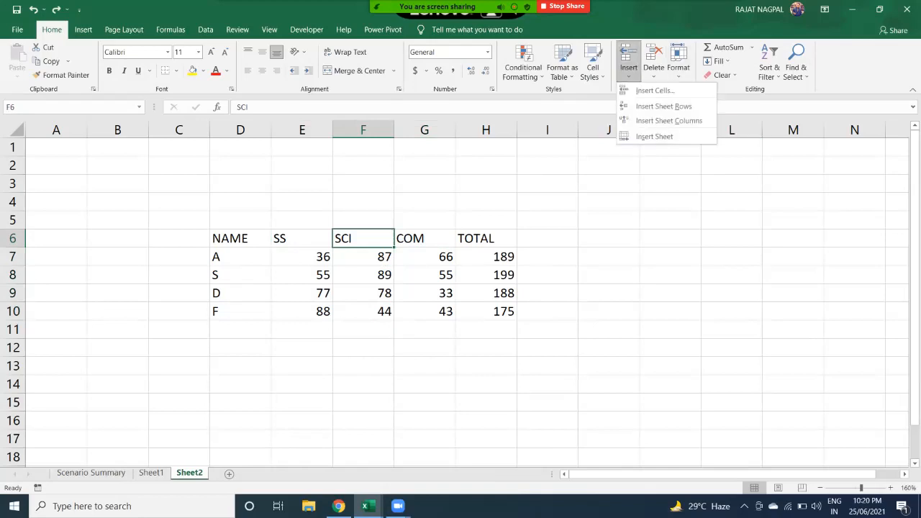
click(669, 121)
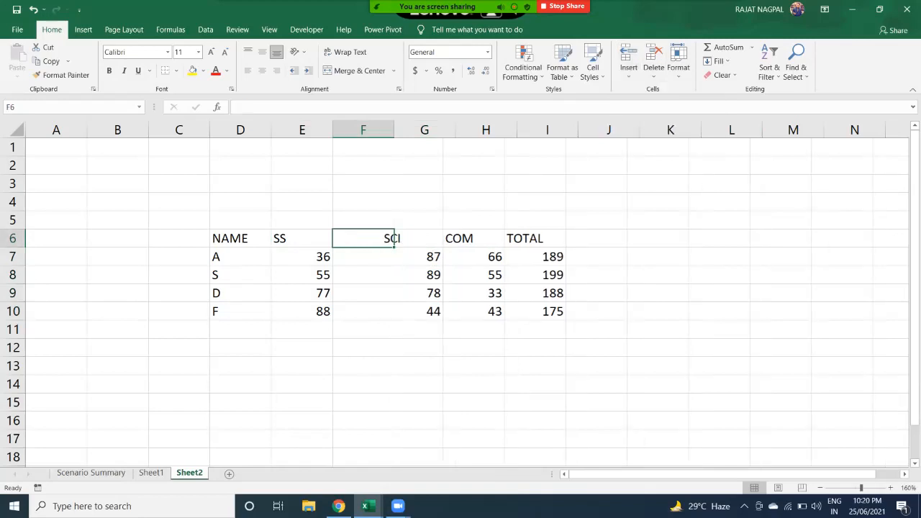
drag(363, 238, 363, 311)
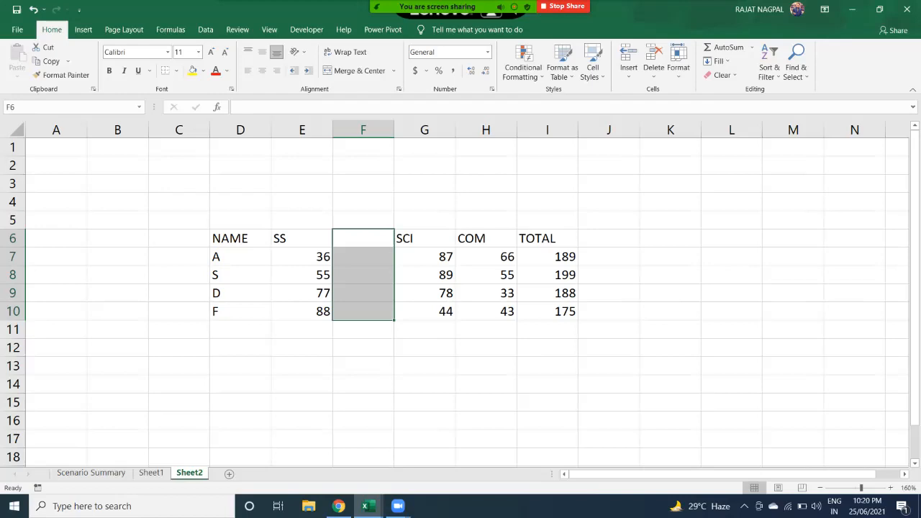
- Select the D row's cells and insert a blank sheet row above it
click(485, 293)
drag(240, 275, 424, 275)
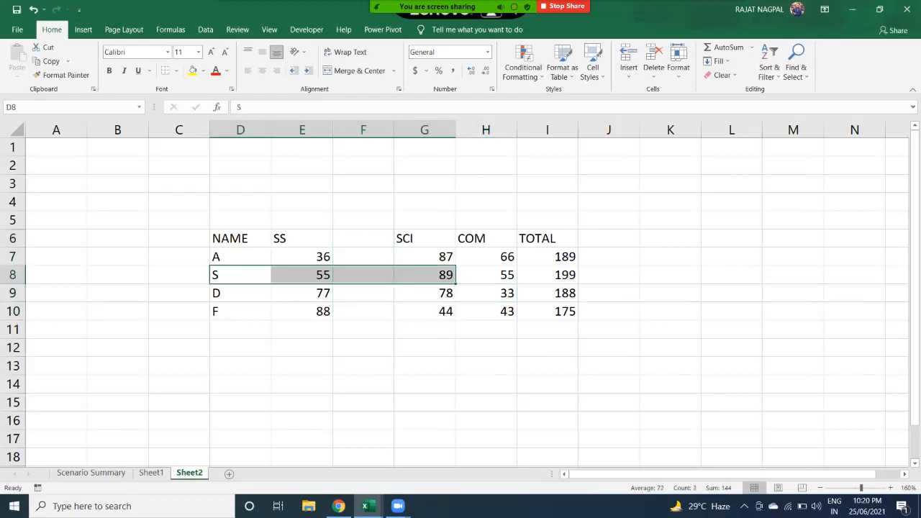
click(302, 293)
drag(240, 293, 546, 293)
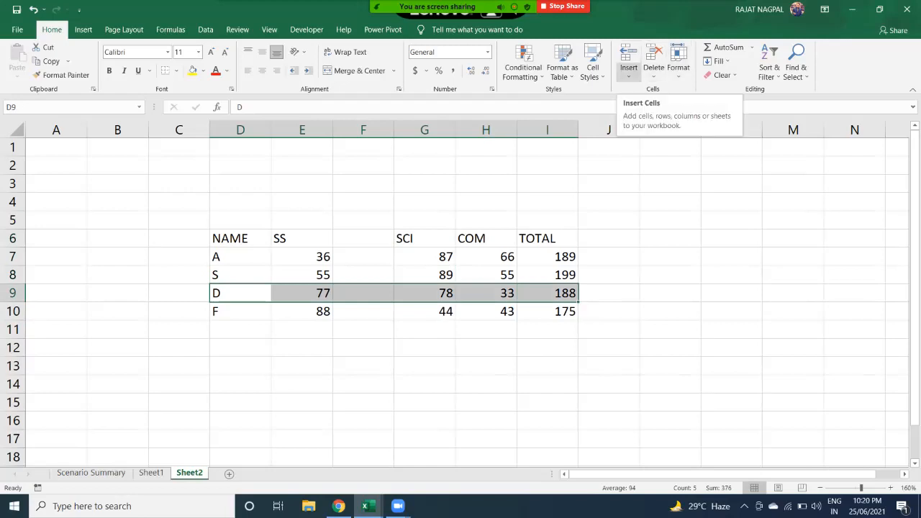
click(628, 72)
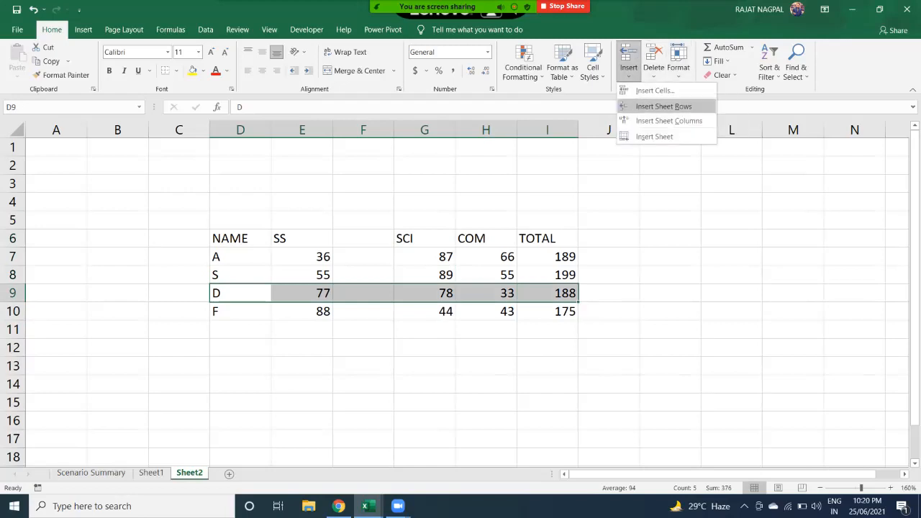
click(663, 106)
- Select the new blank row D9:I9, revisit the Insert options, and flip between Sheet1 and Sheet2
click(240, 293)
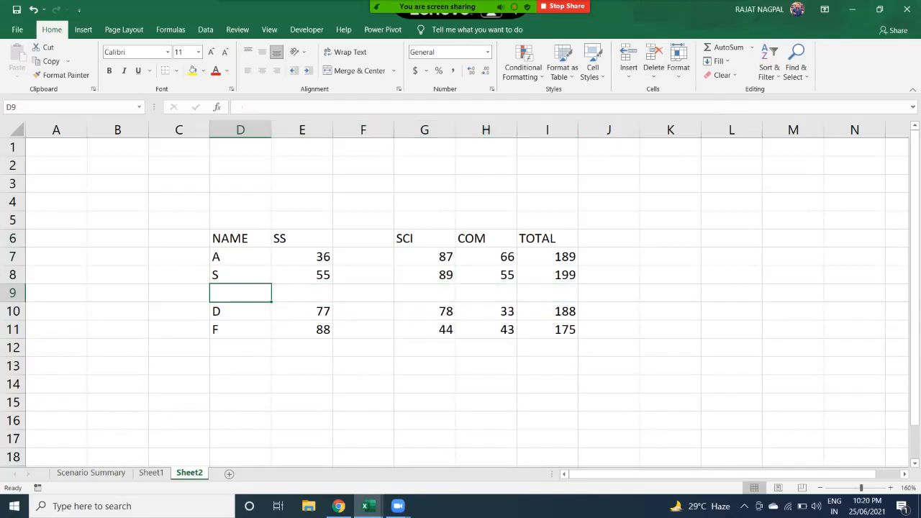
double_click(241, 293)
click(424, 292)
drag(240, 293, 546, 293)
click(627, 72)
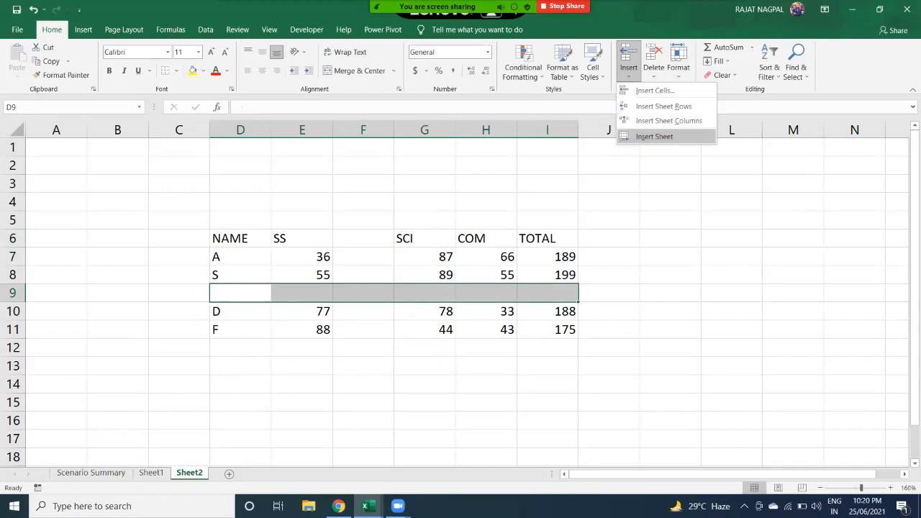
click(628, 67)
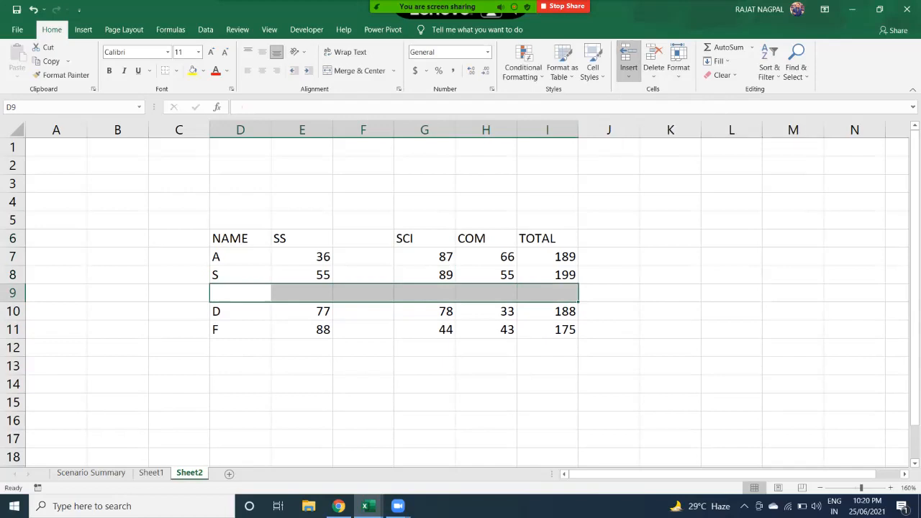
click(151, 472)
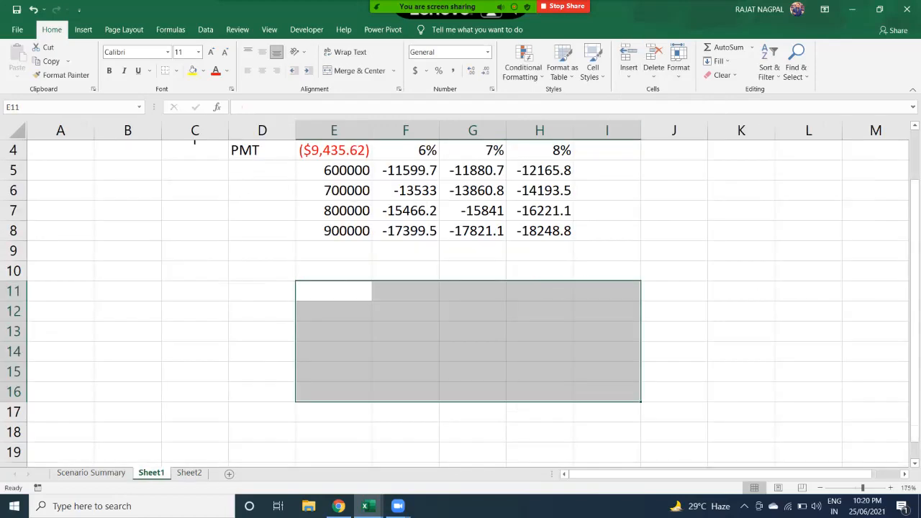
click(190, 473)
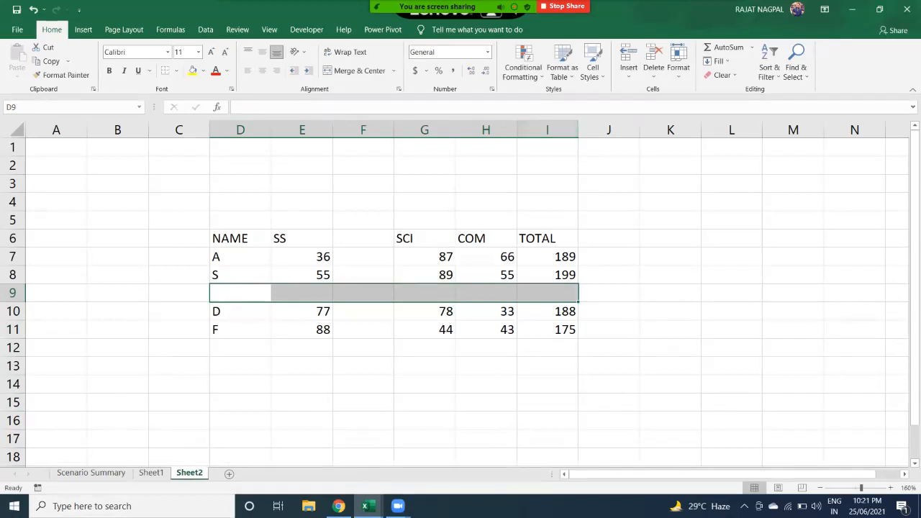
click(628, 72)
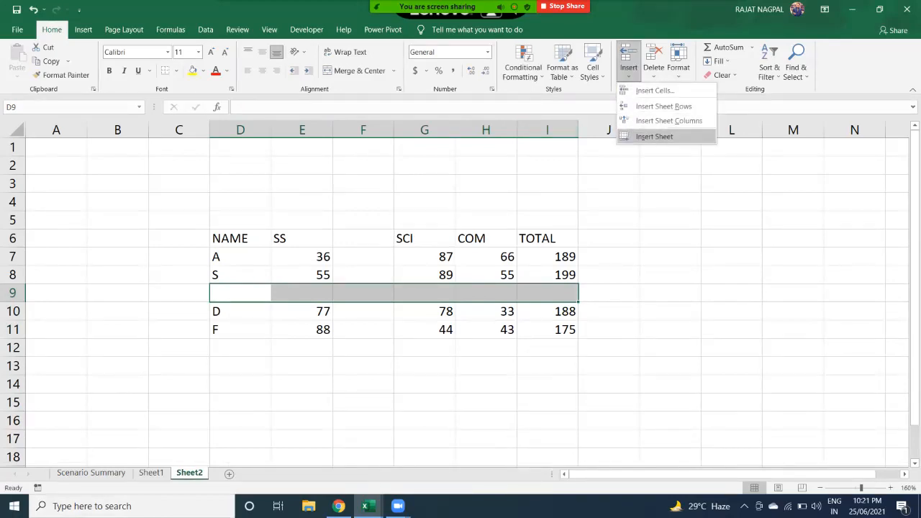
- Add three new blank worksheets using Insert Sheet, the New sheet button and Shift+F11
click(653, 136)
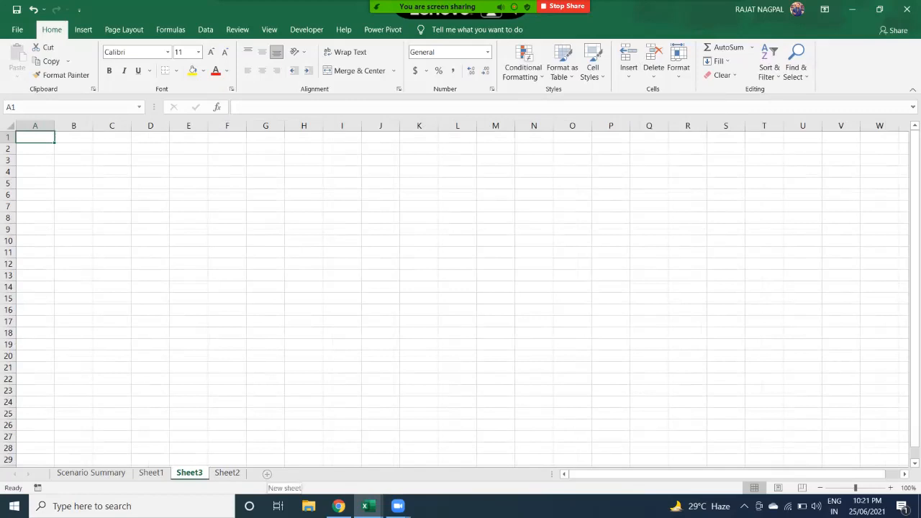
click(267, 474)
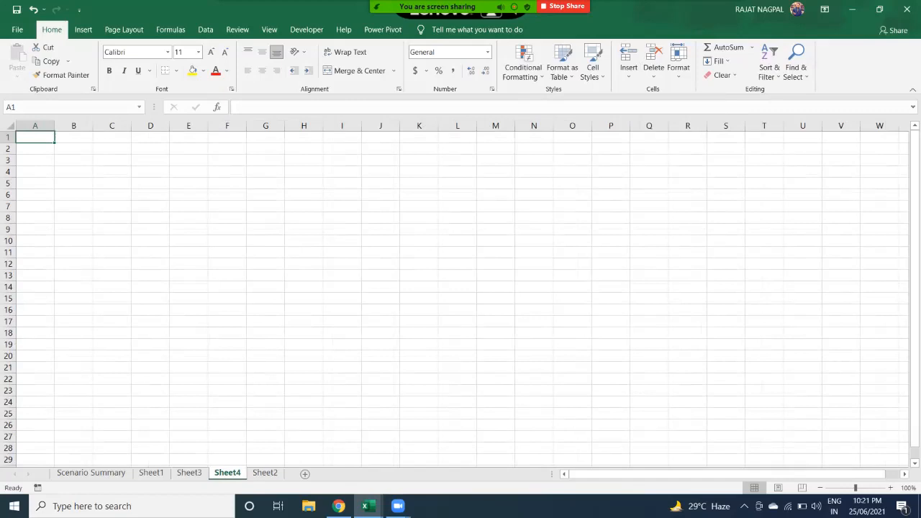
click(304, 218)
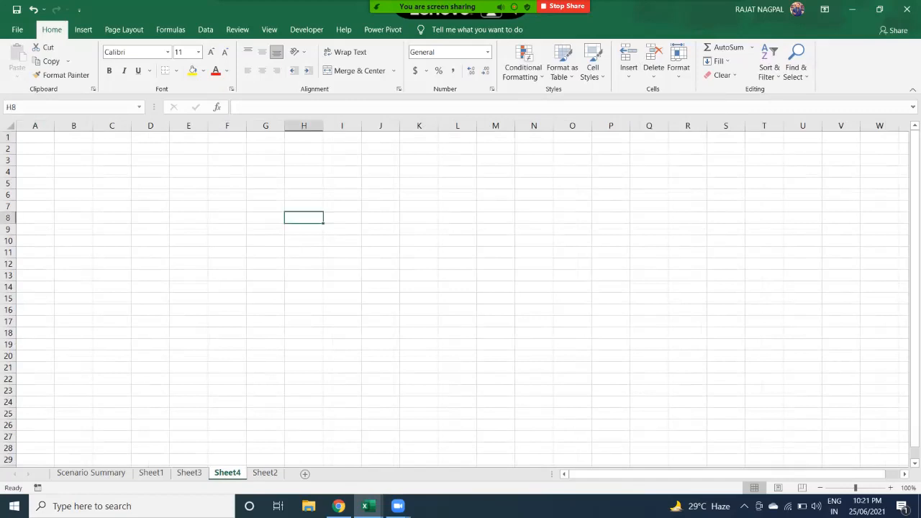
key(shift+F11)
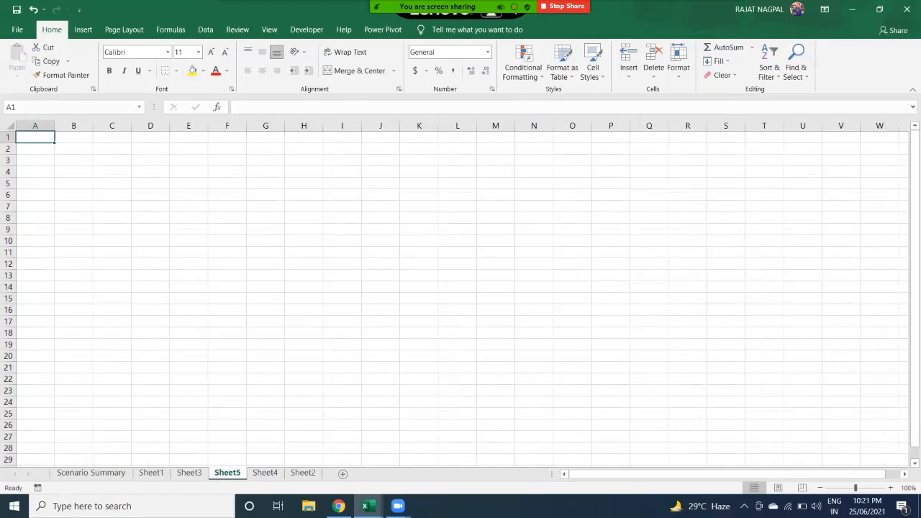
- Switch through the new Sheet4 and Sheet5 tabs, ending on Sheet3
click(266, 473)
click(227, 472)
click(189, 472)
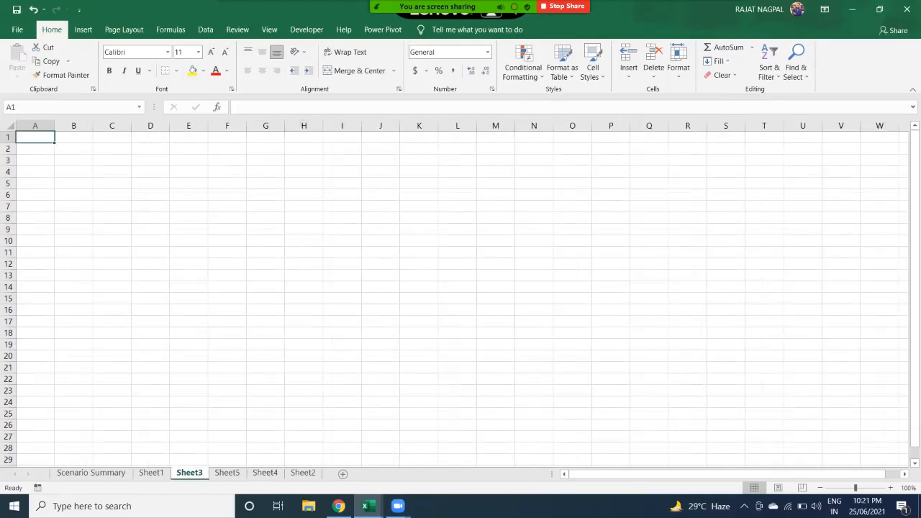
click(302, 473)
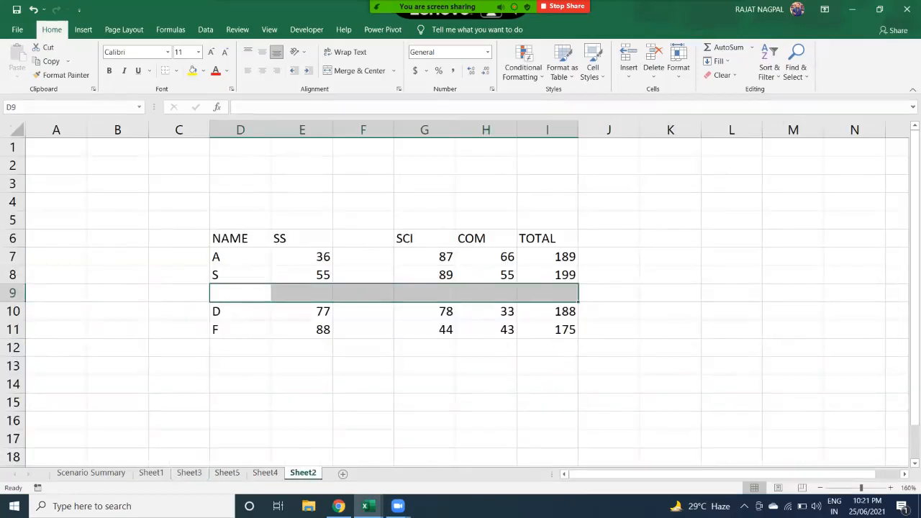
drag(241, 238, 547, 329)
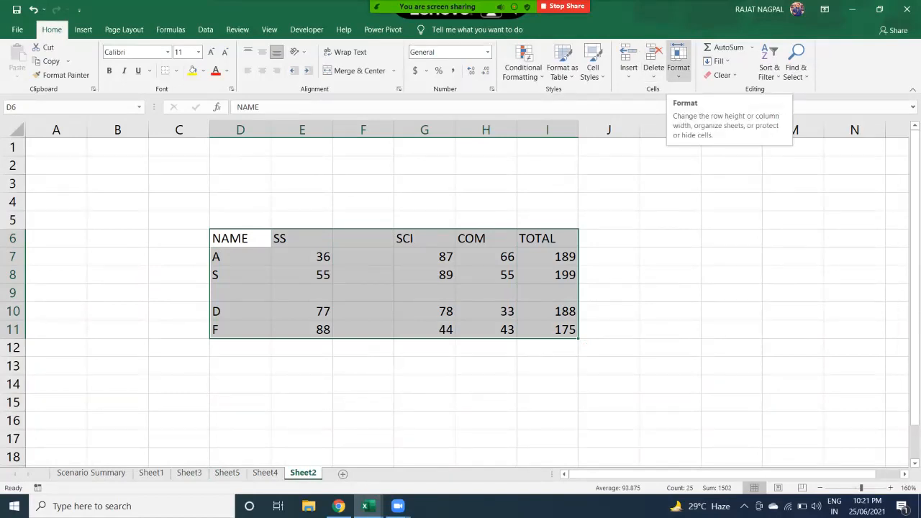
click(628, 68)
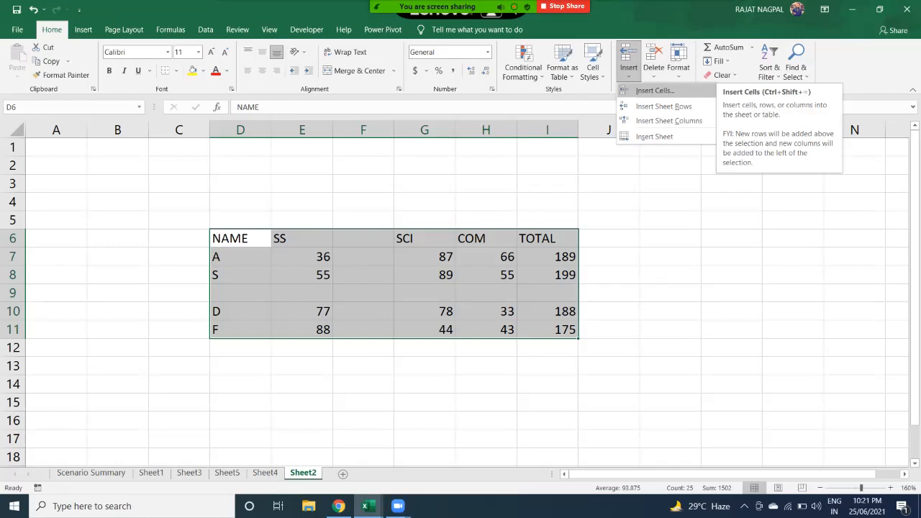
key(Escape)
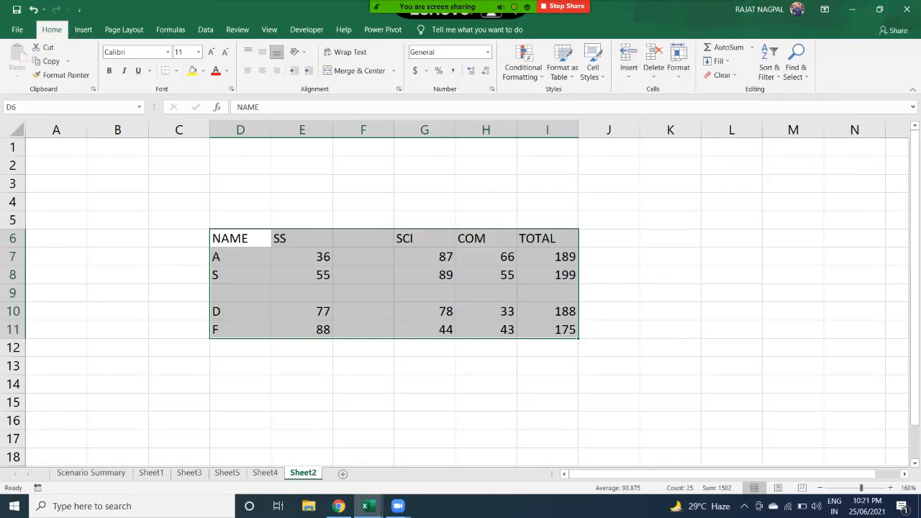
click(302, 330)
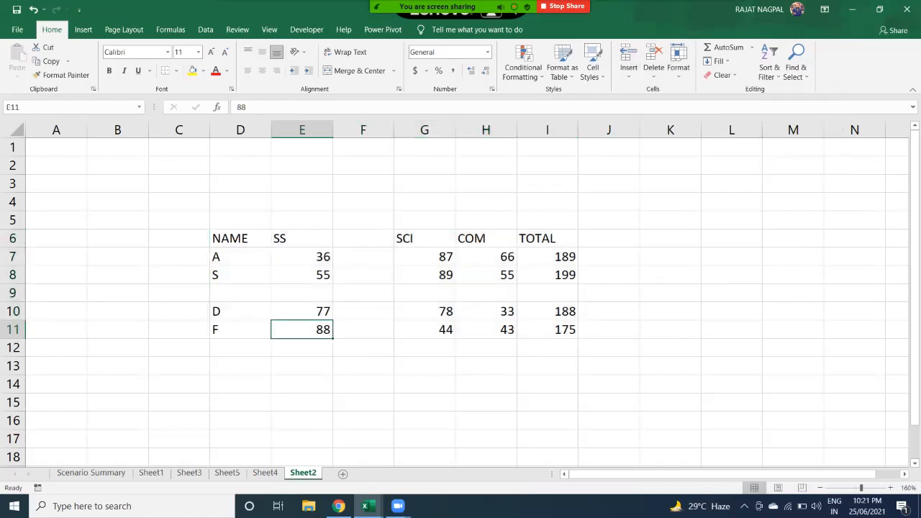
click(302, 311)
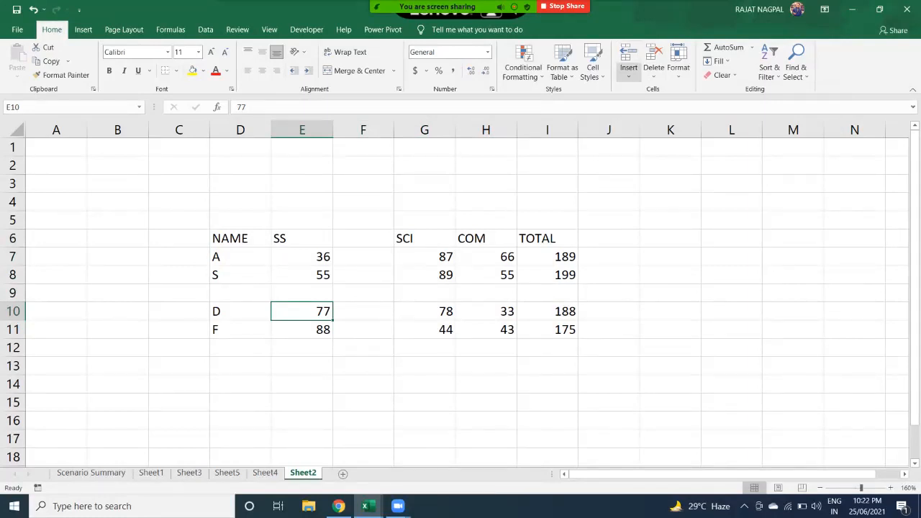
click(627, 75)
click(655, 91)
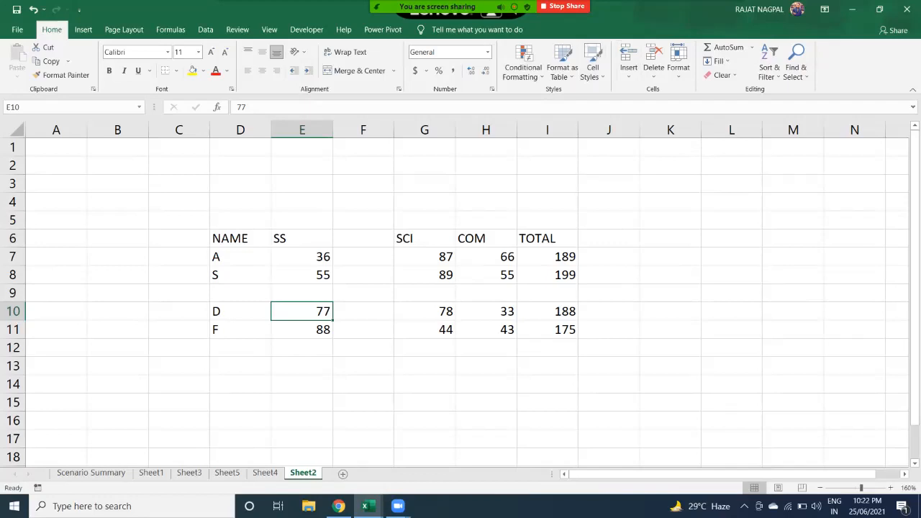
click(628, 74)
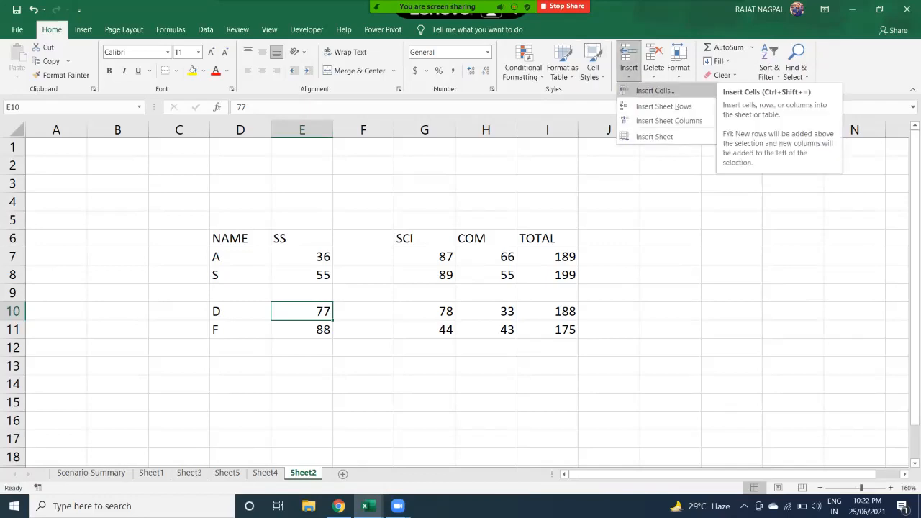
- Insert a blank cell at E10 with Insert Cells set to Shift cells down
click(655, 91)
drag(633, 171, 498, 107)
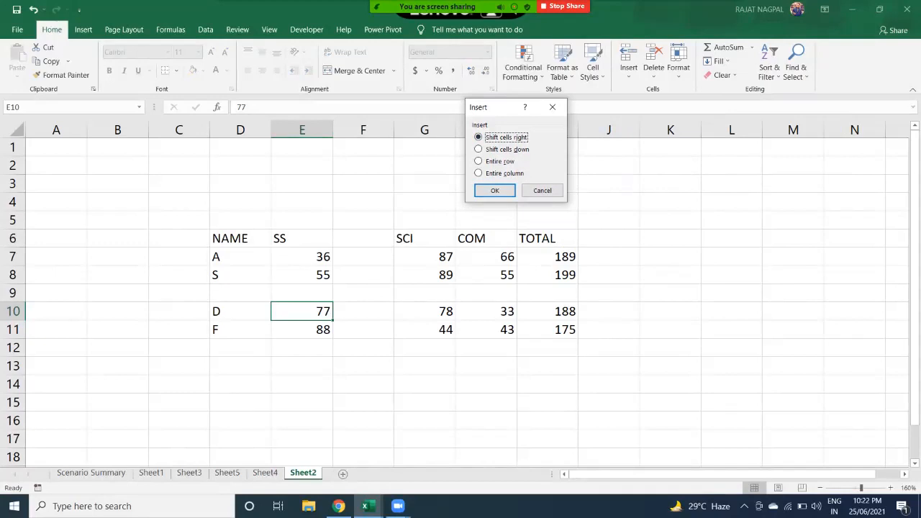
key(Down)
key(Tab)
click(494, 191)
- Check cells E11 and E10, then select the SCI header cell G6
click(302, 329)
click(302, 311)
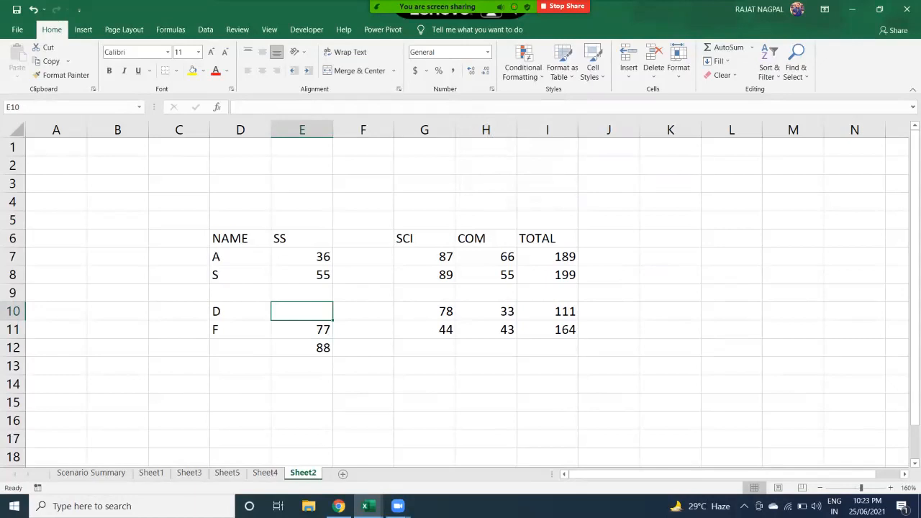
click(424, 238)
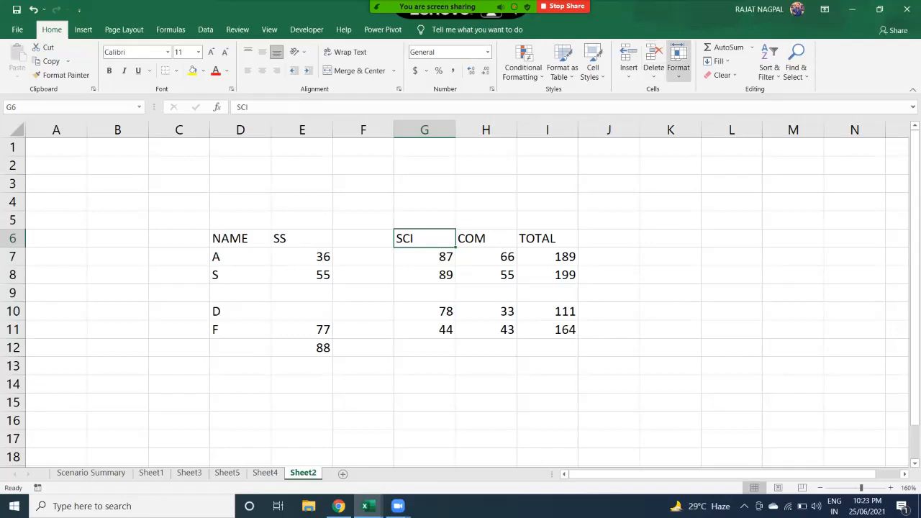
click(629, 75)
click(655, 90)
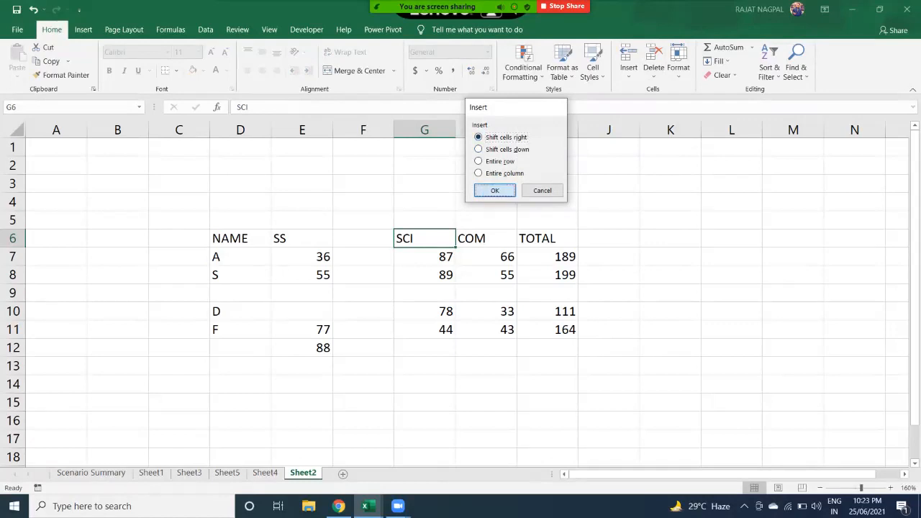
key(Return)
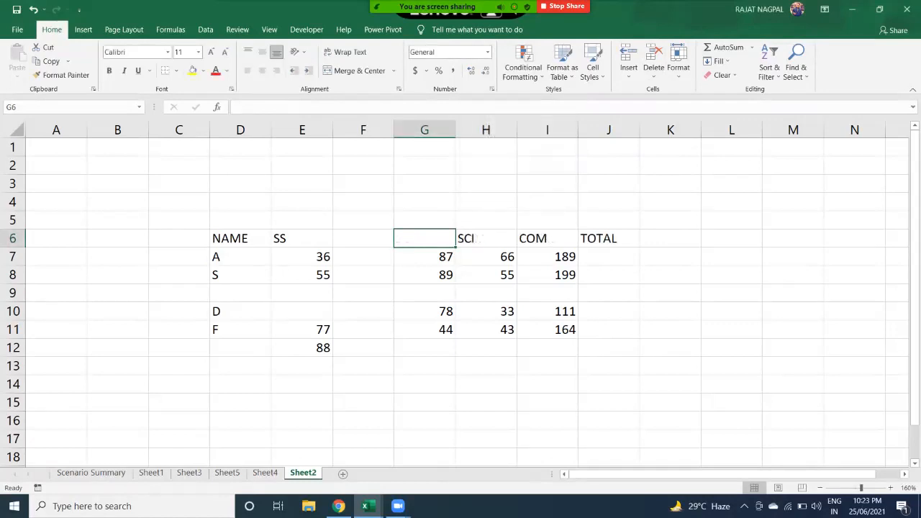
key(Right)
key(shift+Right)
key(shift+Right)
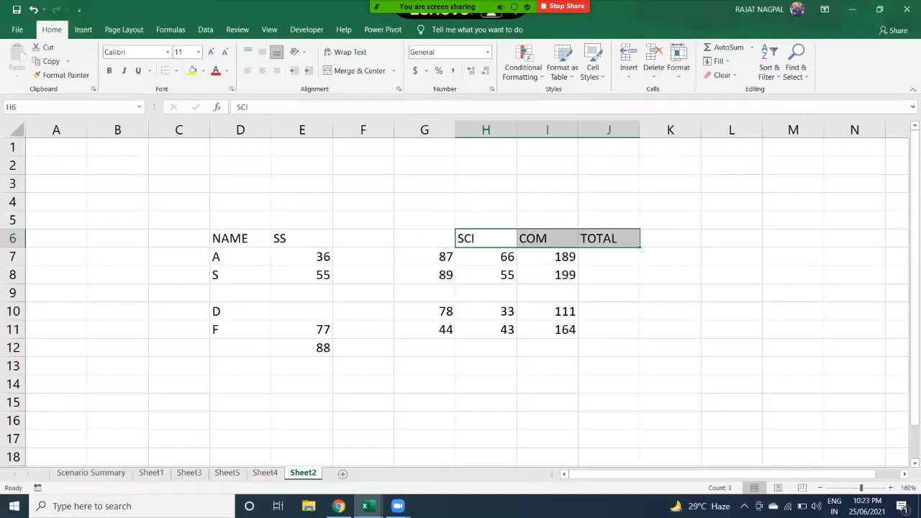
key(Left)
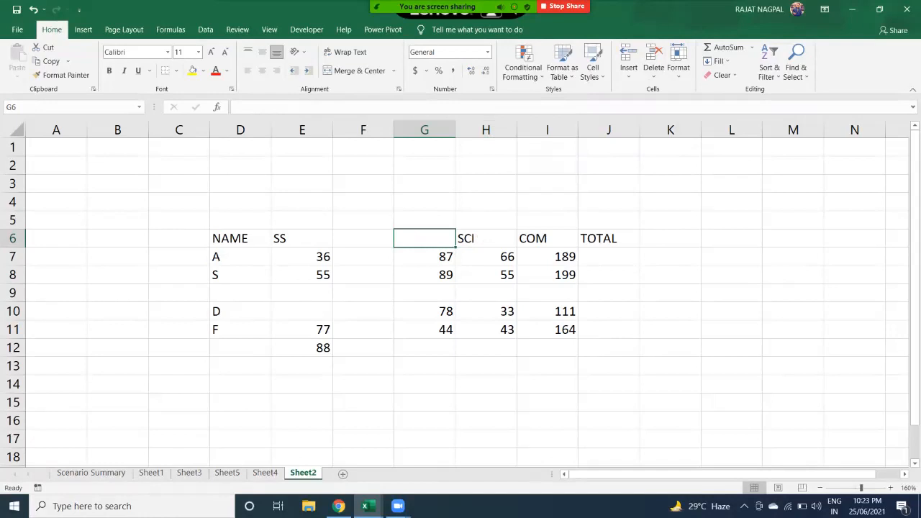
click(628, 71)
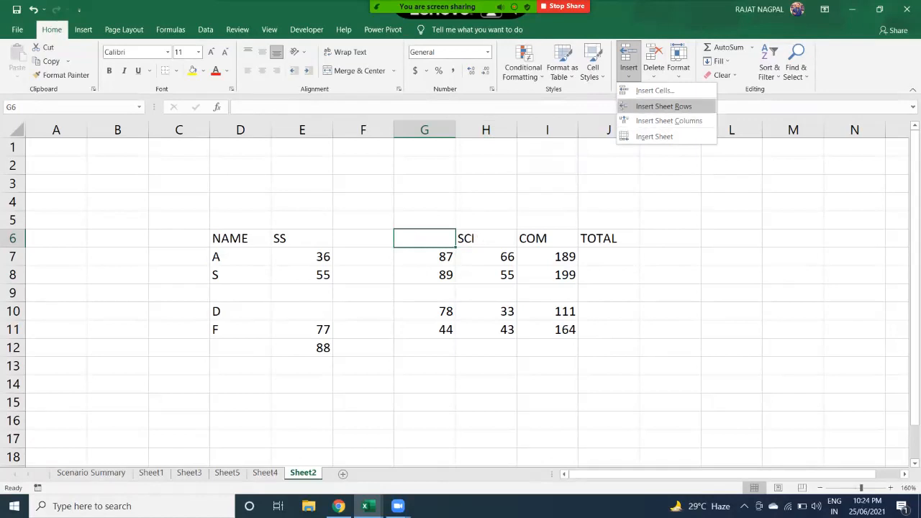
click(655, 90)
click(479, 161)
key(Down)
click(542, 190)
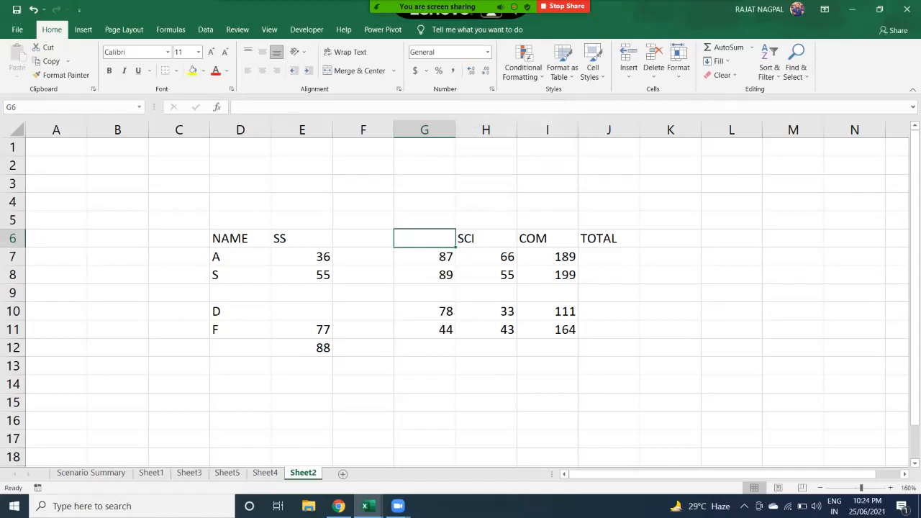
click(628, 64)
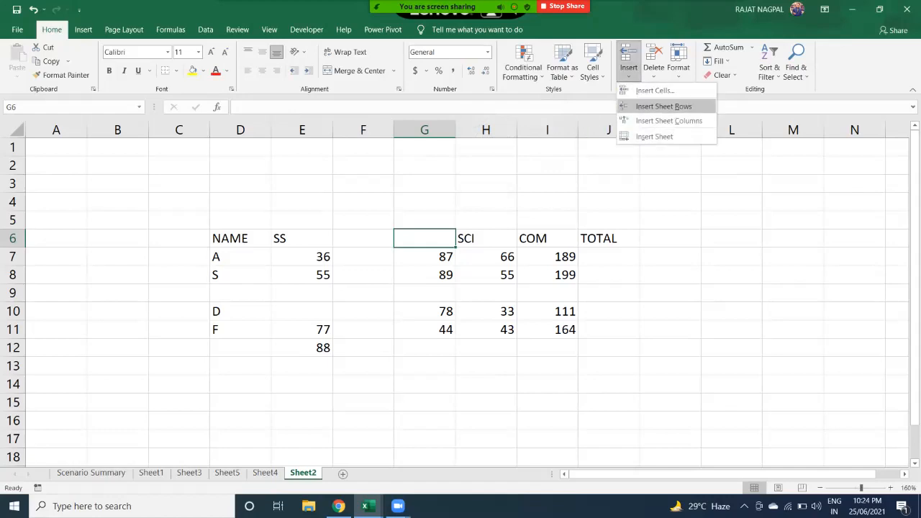
key(Escape)
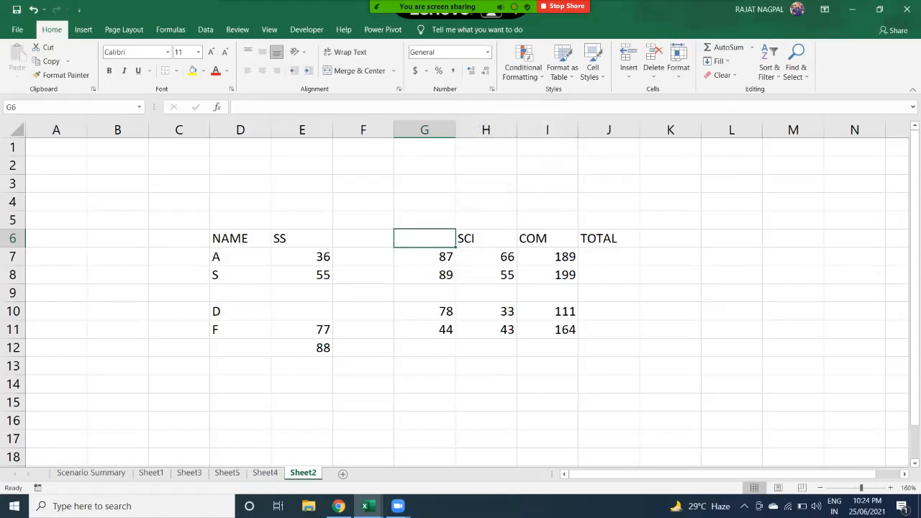
right_click(432, 257)
key(Escape)
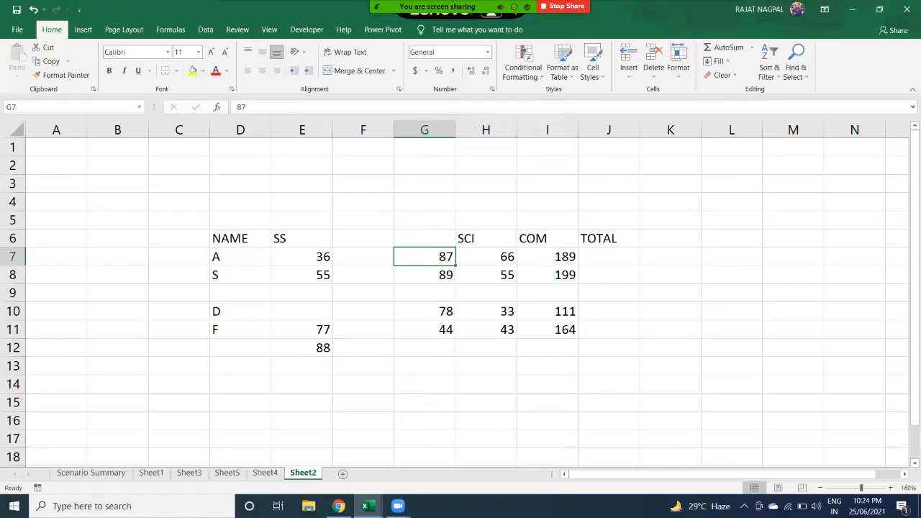
- Insert an entire blank row at row 7 via G7's right-click Insert dialog
right_click(434, 257)
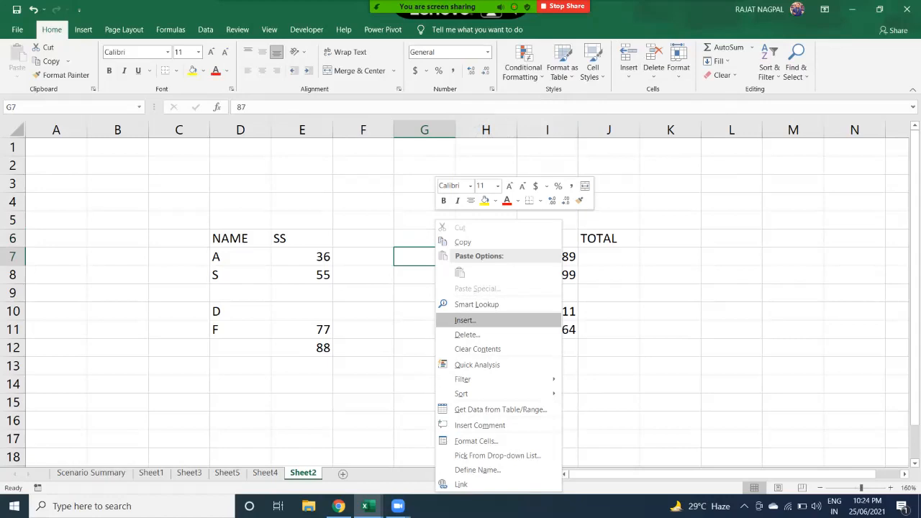
click(464, 320)
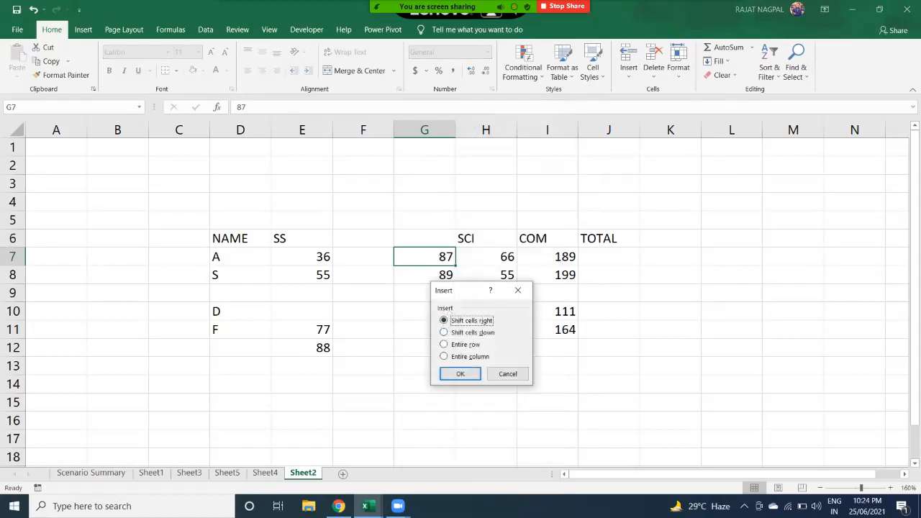
click(458, 344)
click(458, 356)
drag(468, 292, 608, 174)
click(584, 227)
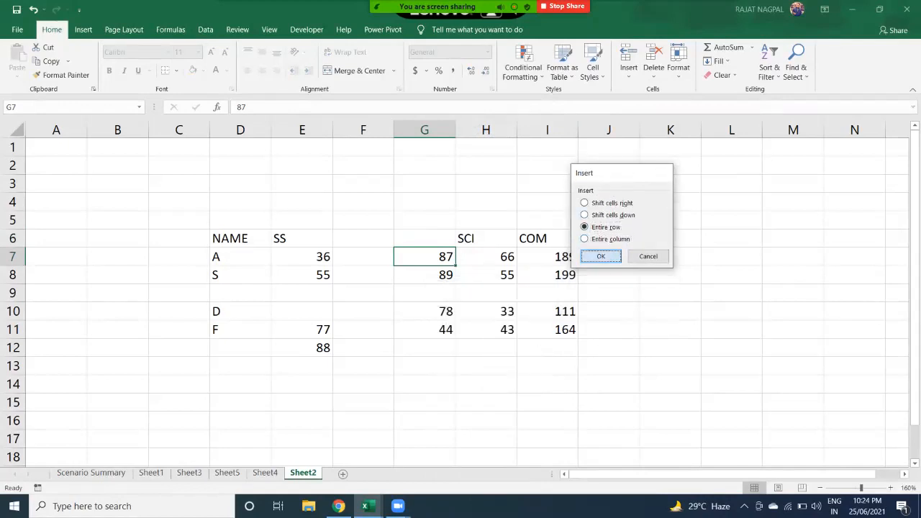
key(Return)
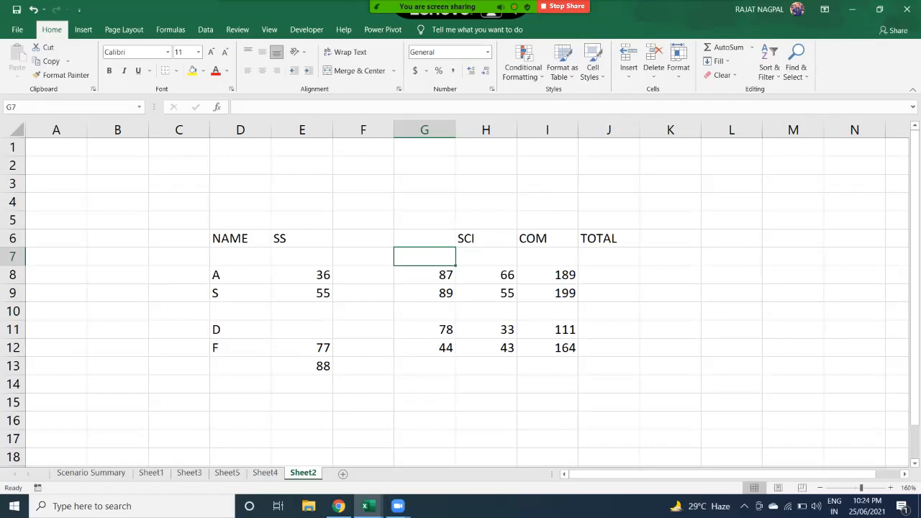
drag(13, 275, 13, 293)
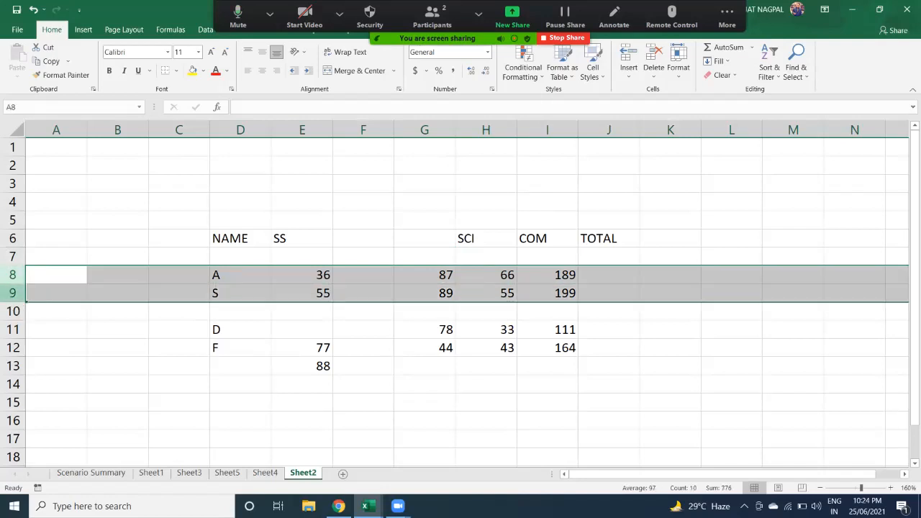
- Insert a blank row at row 9 from its header menu, moving S to row 10
click(13, 293)
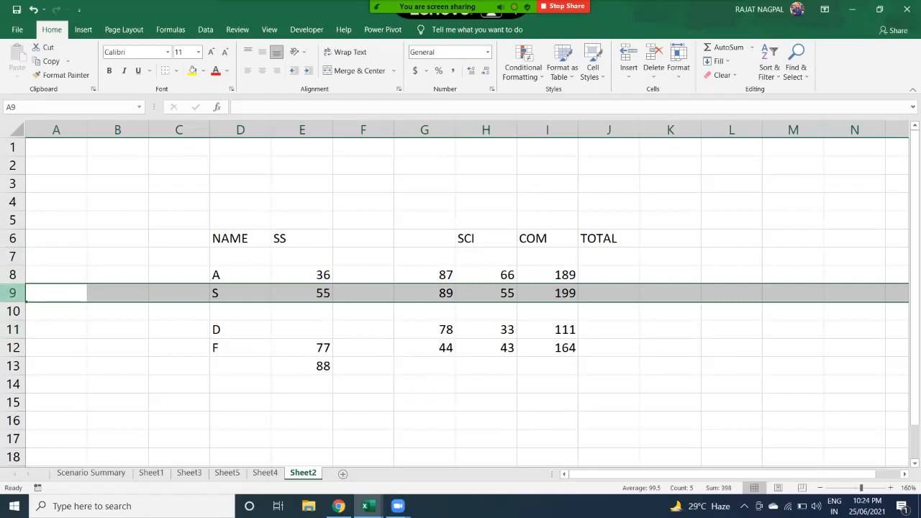
right_click(13, 293)
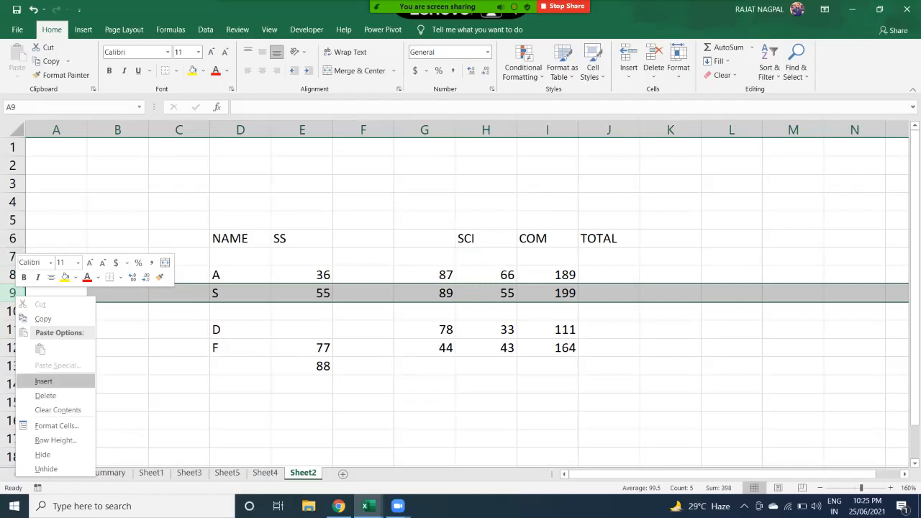
key(Escape)
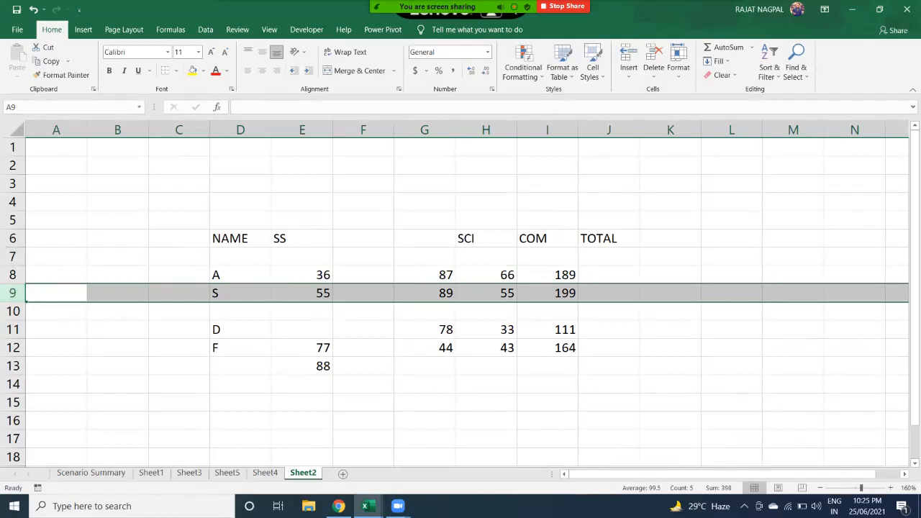
right_click(12, 293)
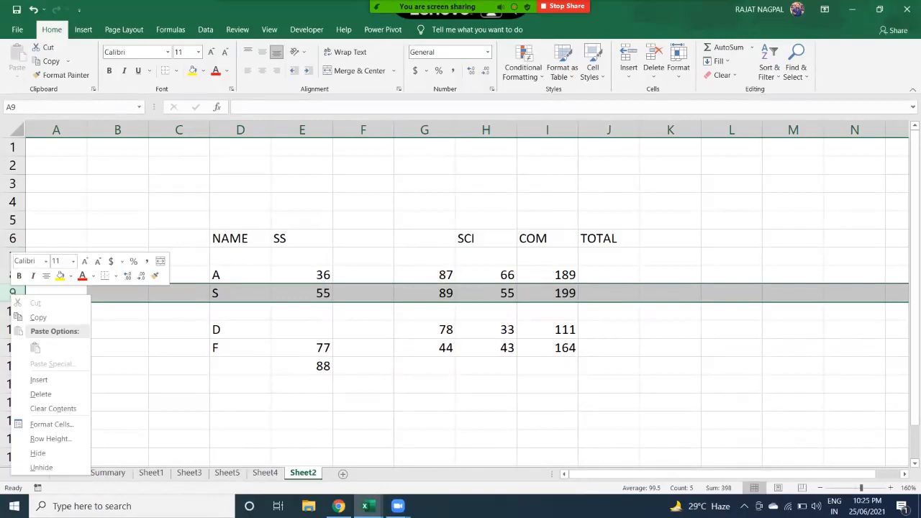
click(39, 380)
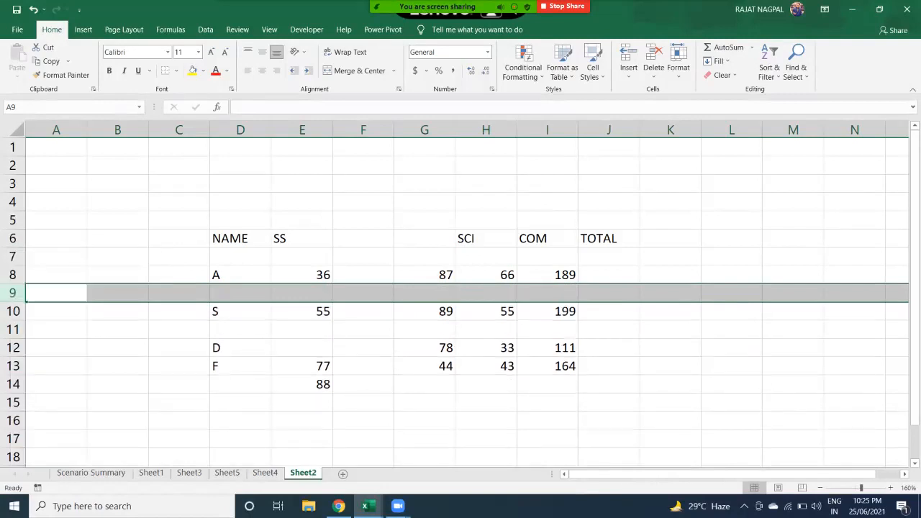
click(117, 311)
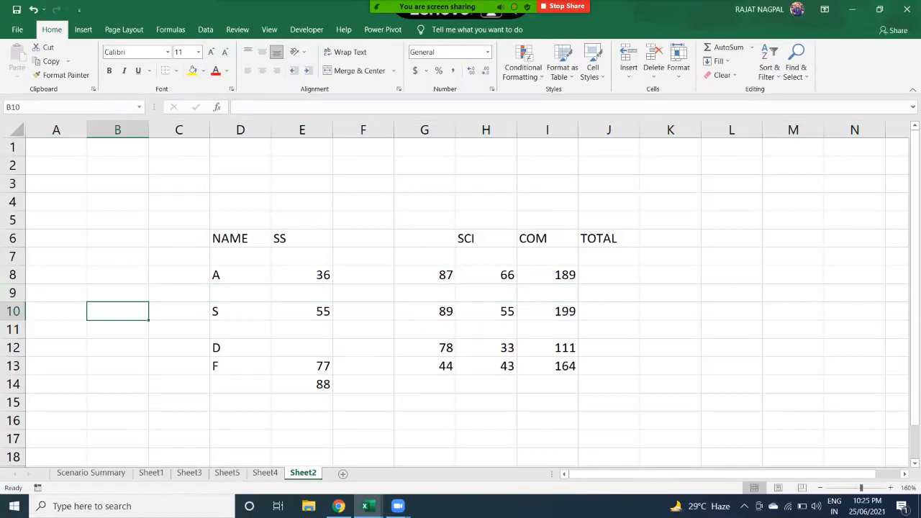
- Insert a blank column at I, shifting COM into J and TOTAL into K
drag(117, 328, 609, 328)
drag(179, 292, 547, 293)
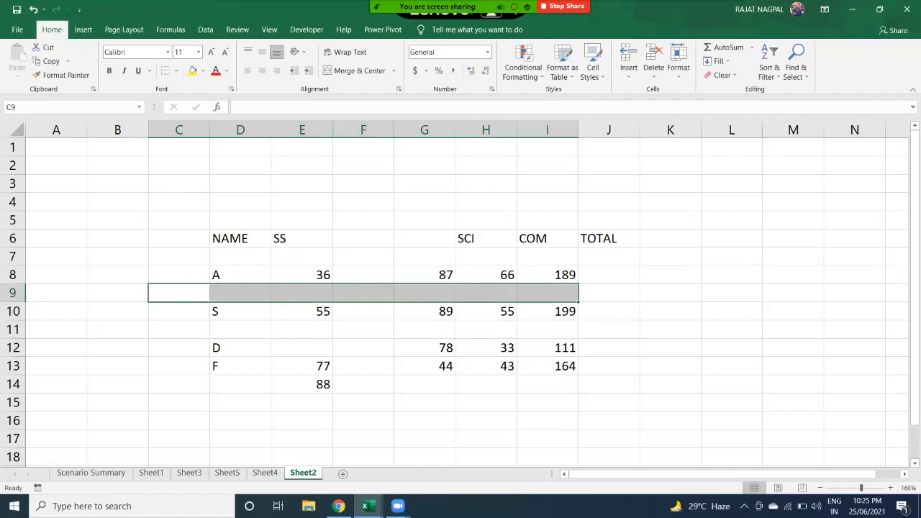
drag(486, 129, 564, 129)
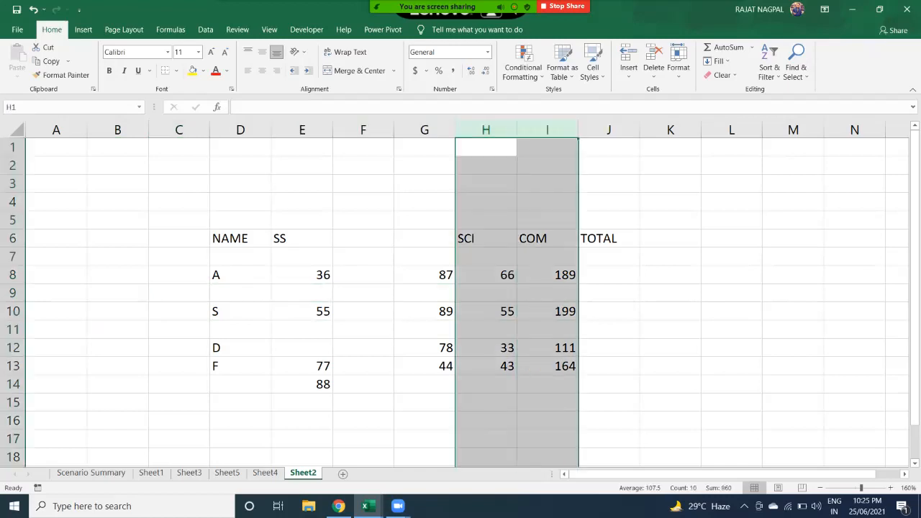
click(547, 165)
click(547, 129)
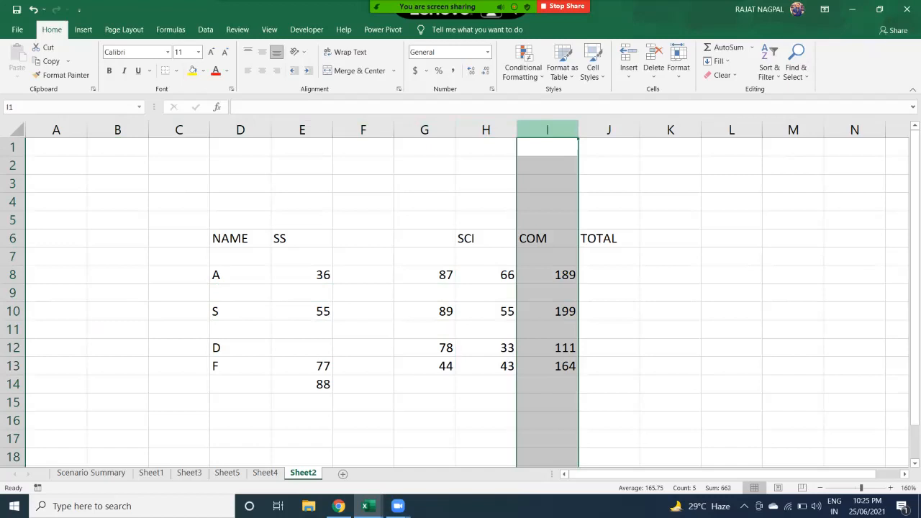
right_click(547, 129)
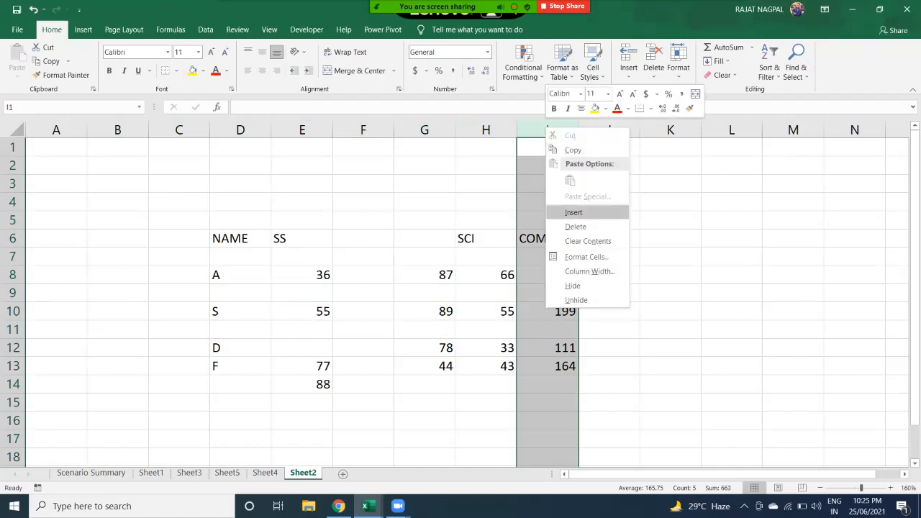
click(572, 213)
- Select the blank cells I6:I14 and bring up the Home Delete options
double_click(547, 238)
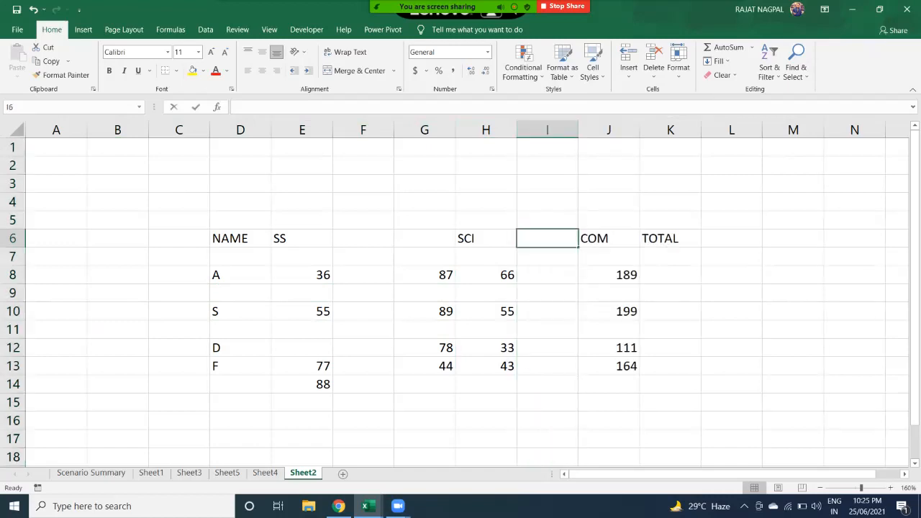
click(547, 312)
drag(547, 238, 547, 348)
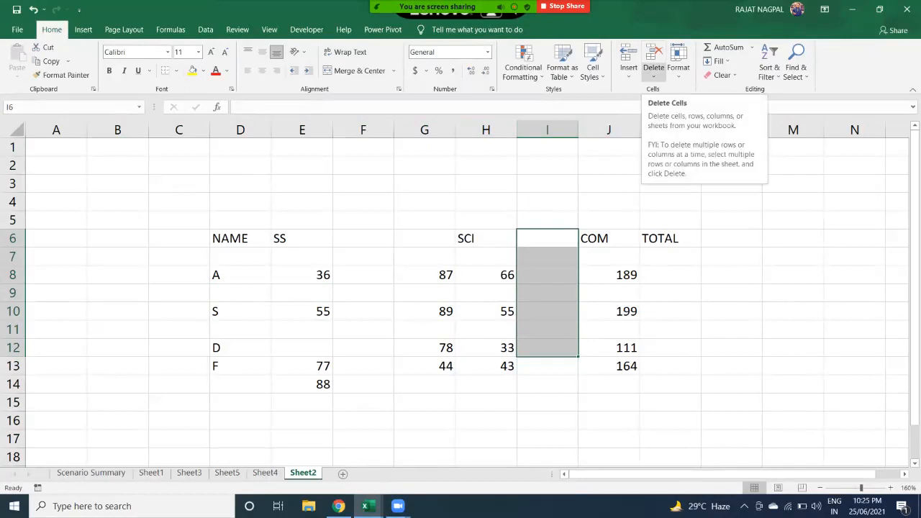
click(546, 275)
drag(547, 238, 546, 385)
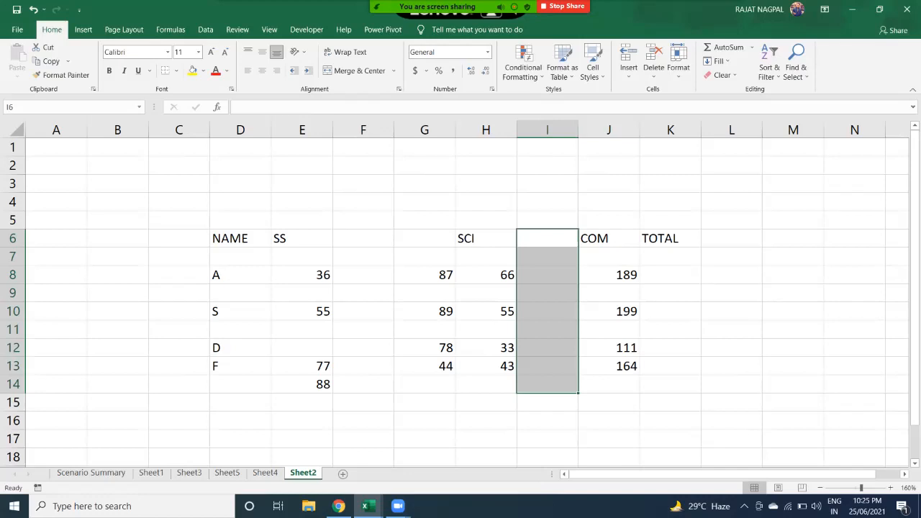
click(653, 72)
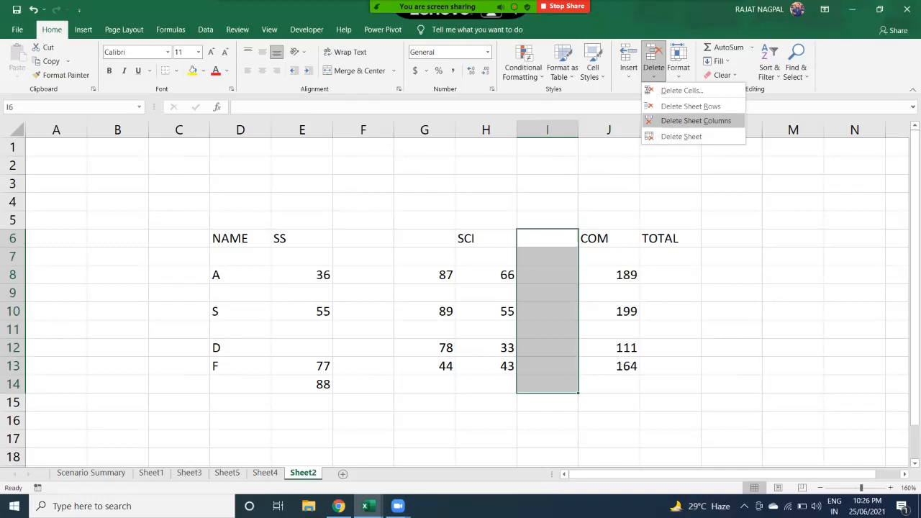
- Delete the blank column I and the blank row 7 from the table
click(695, 120)
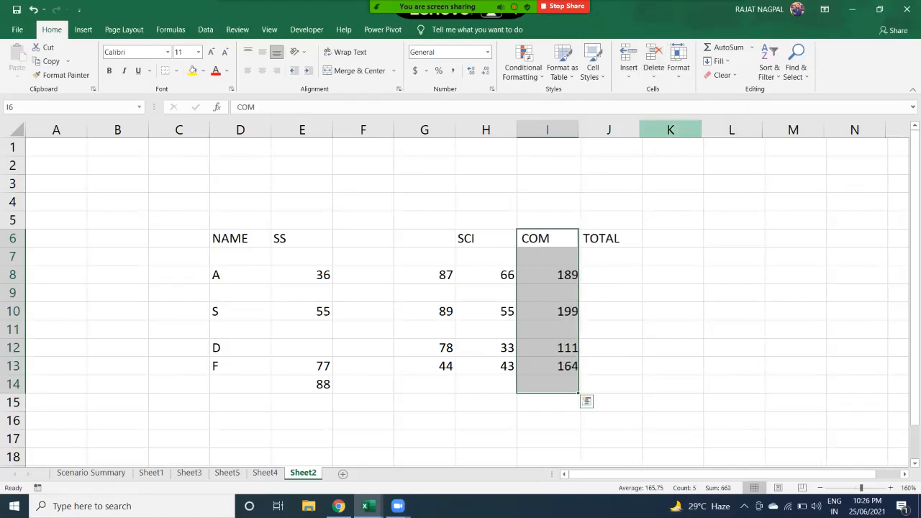
drag(178, 256, 670, 256)
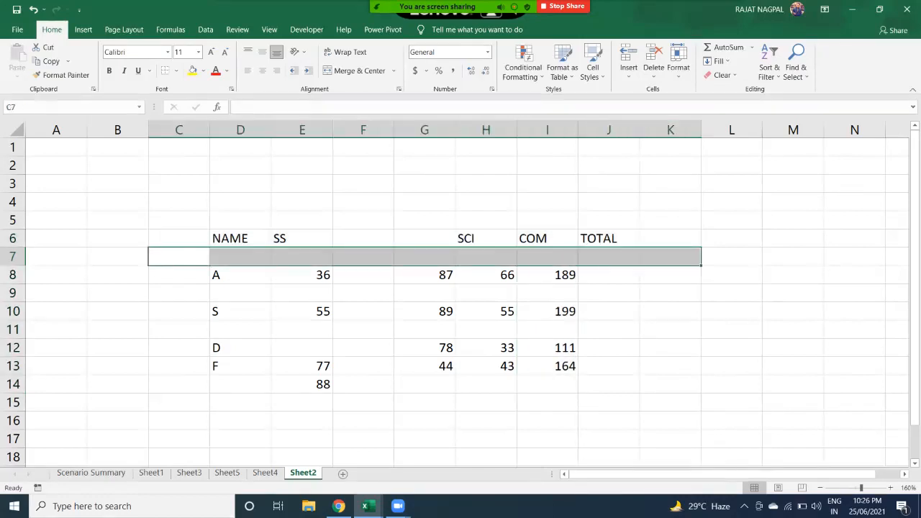
click(424, 257)
drag(241, 257, 608, 257)
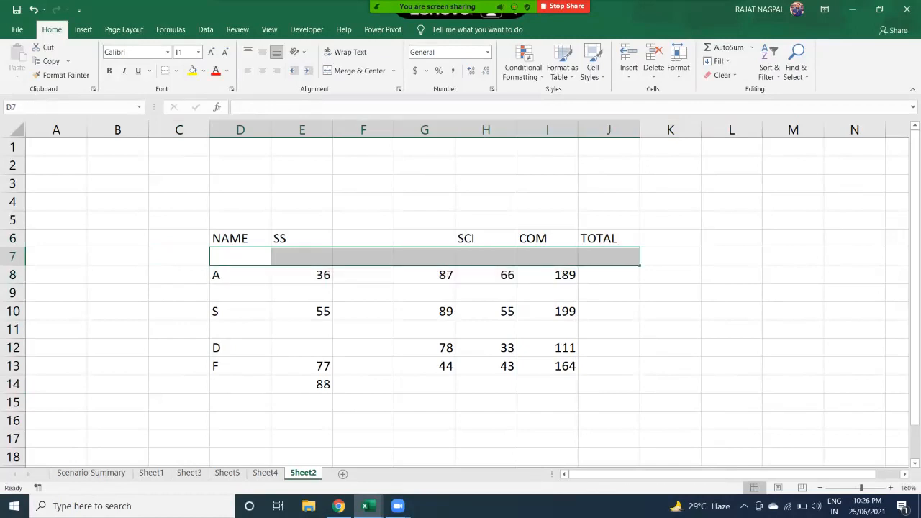
click(653, 72)
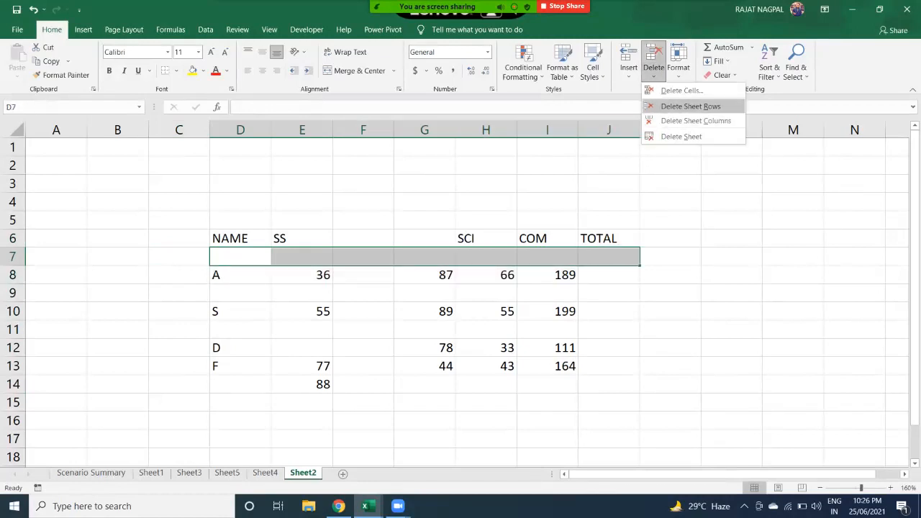
click(690, 106)
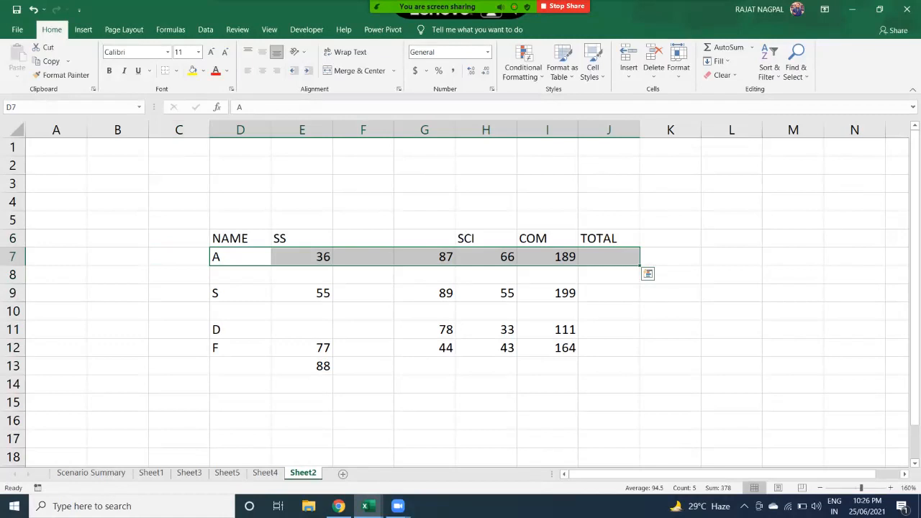
- Delete the now blank rows 8 and 9 across the table
drag(240, 292, 363, 275)
click(302, 275)
drag(240, 275, 548, 274)
click(653, 72)
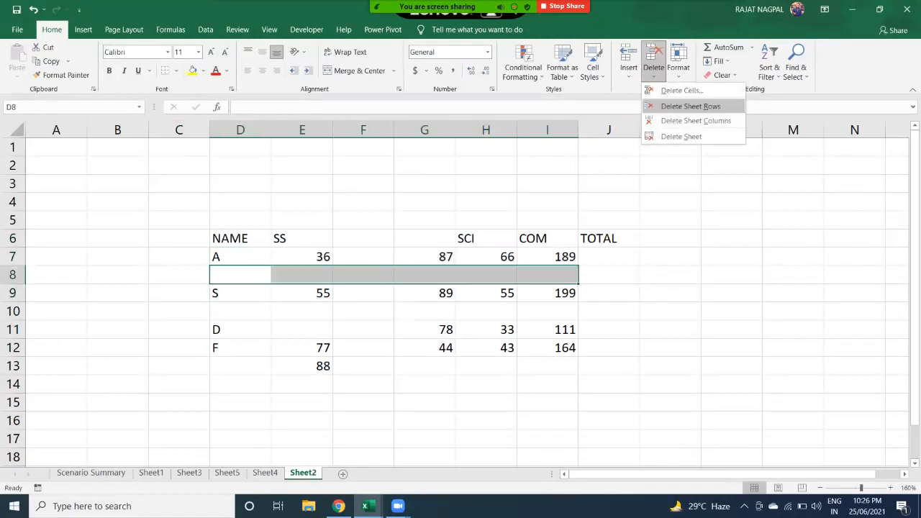
click(690, 105)
drag(240, 293, 609, 293)
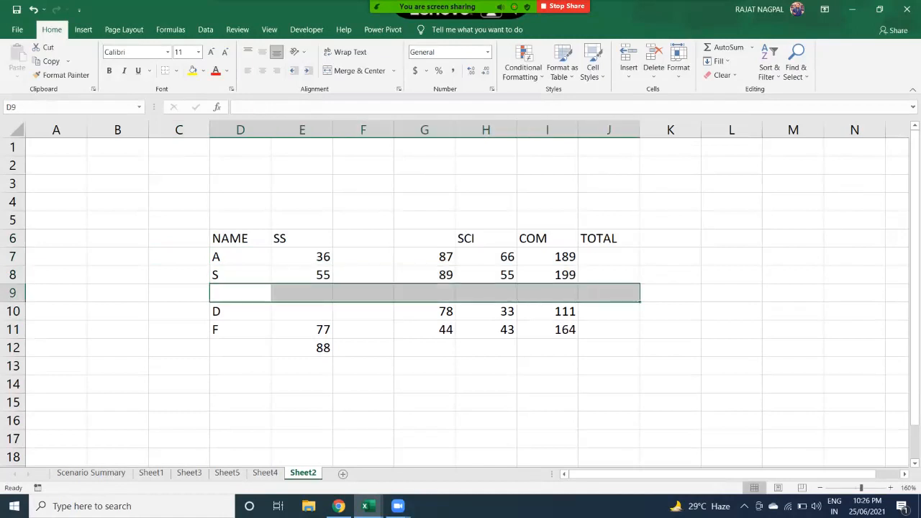
click(653, 71)
click(690, 106)
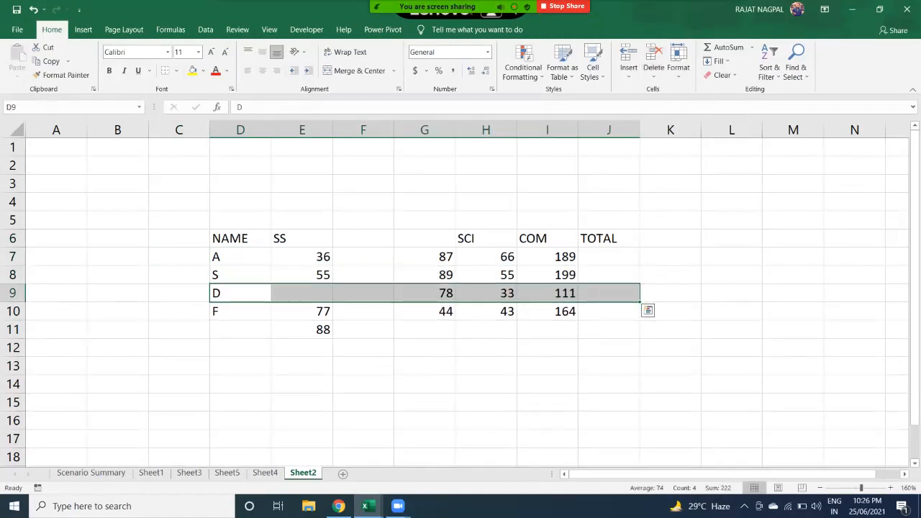
- Delete the blank column F (F5:F13), then select the empty heading cell F6
click(364, 220)
drag(363, 220, 363, 366)
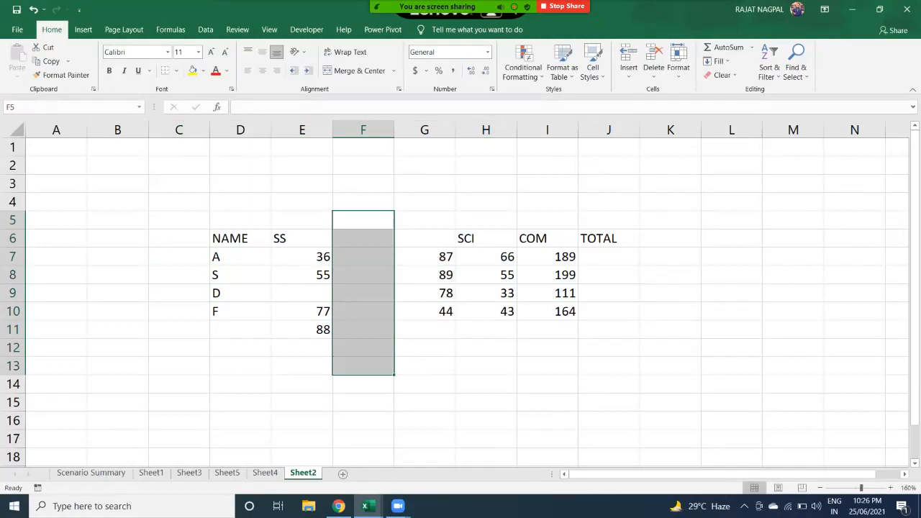
click(653, 72)
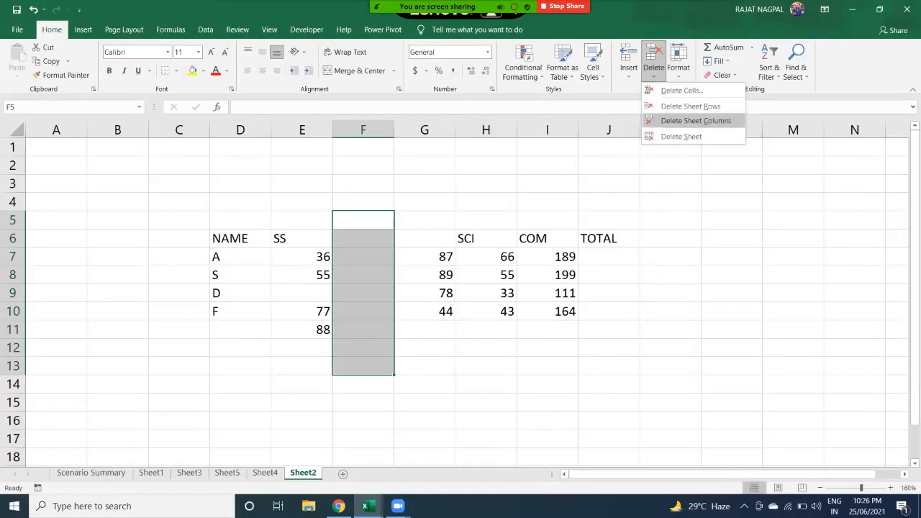
click(696, 121)
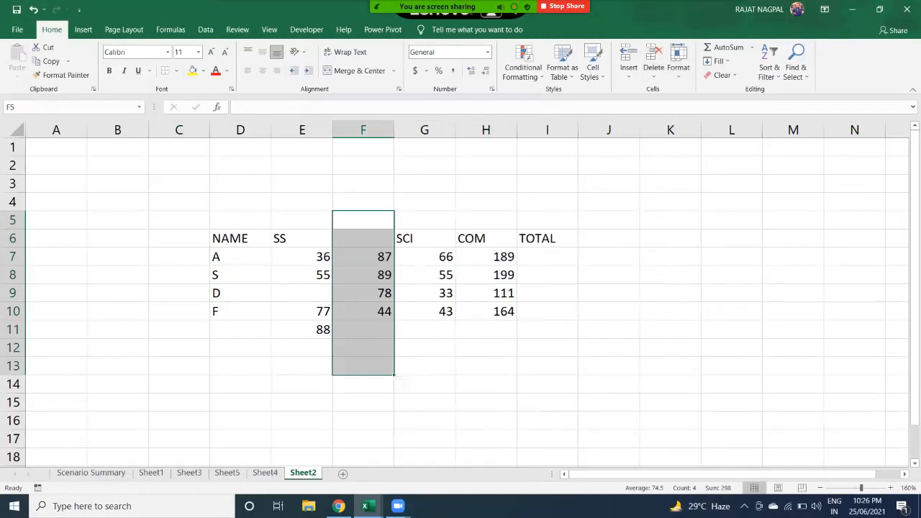
click(363, 239)
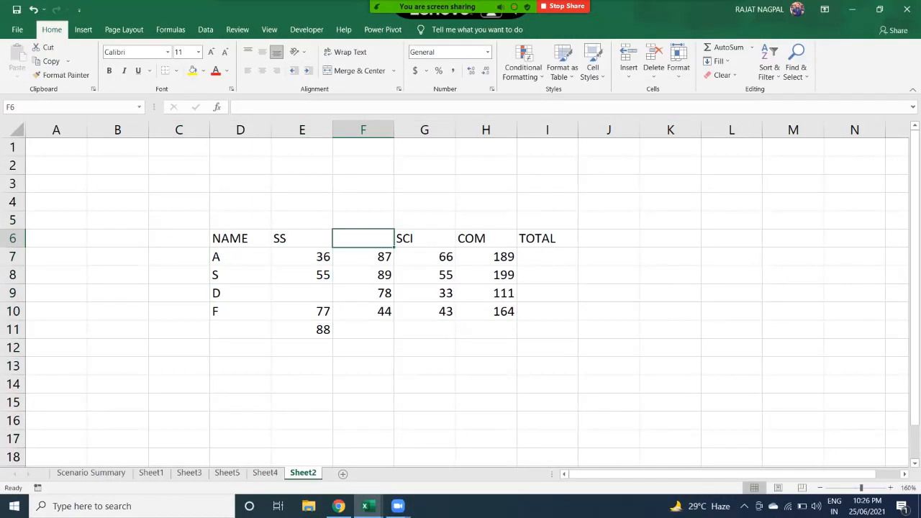
drag(425, 238, 547, 238)
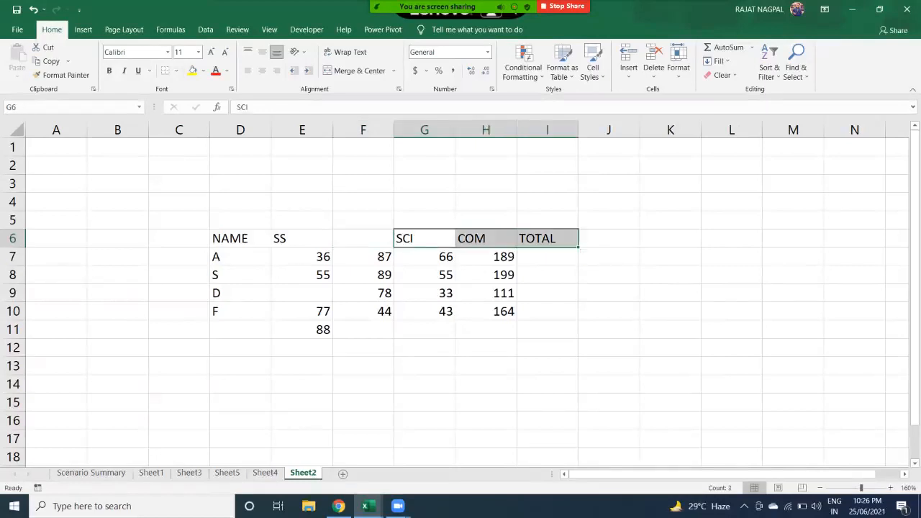
click(363, 238)
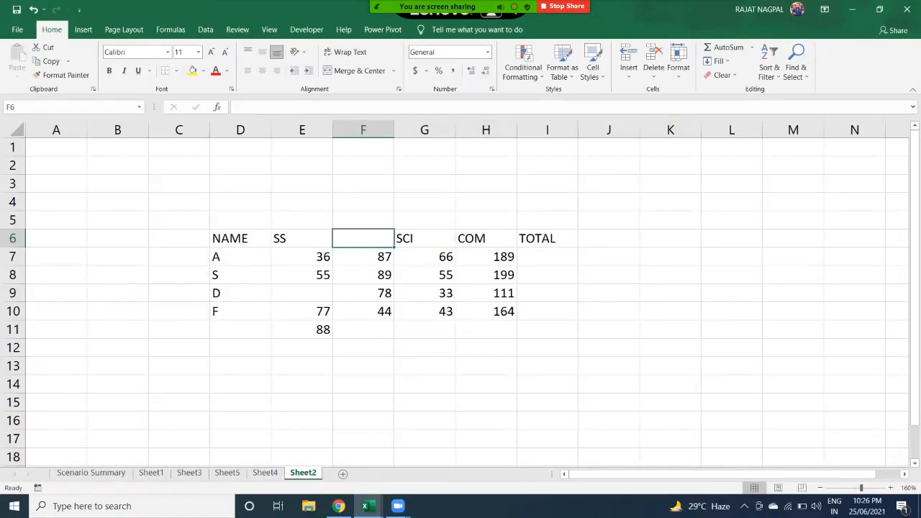
- Delete cell F6 with Shift cells left, moving SCI, COM and TOTAL headings into F6:H6
click(654, 69)
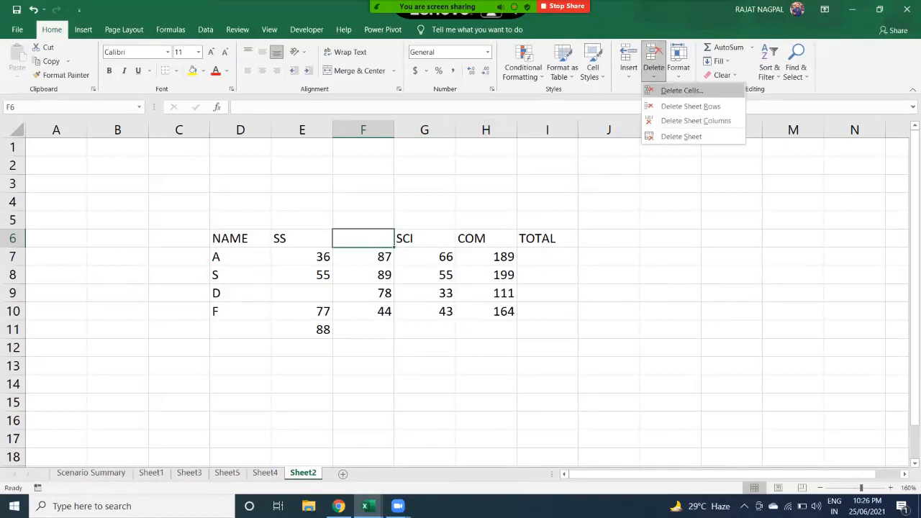
click(681, 90)
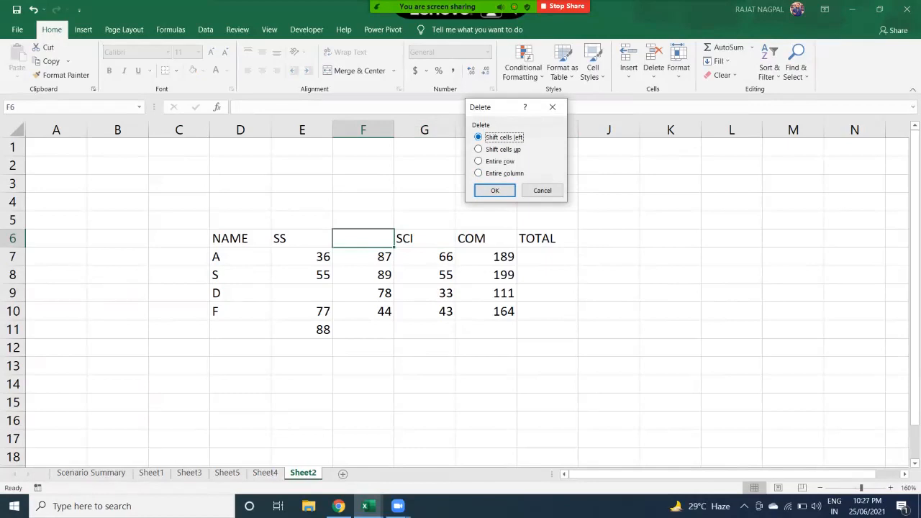
key(Down)
key(Down)
key(Down)
key(Up)
key(Down)
key(Up)
key(Down)
key(Up)
key(Up)
key(Up)
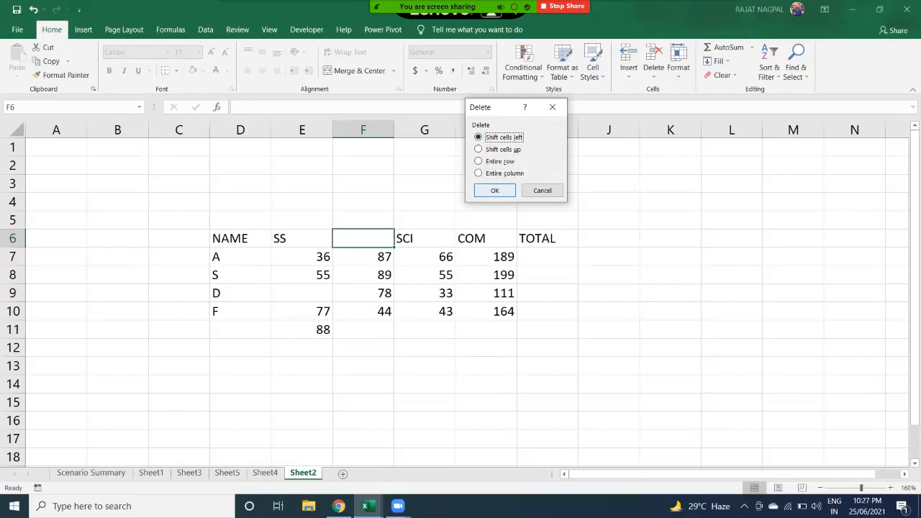
key(Return)
key(shift+Right)
key(shift+Right)
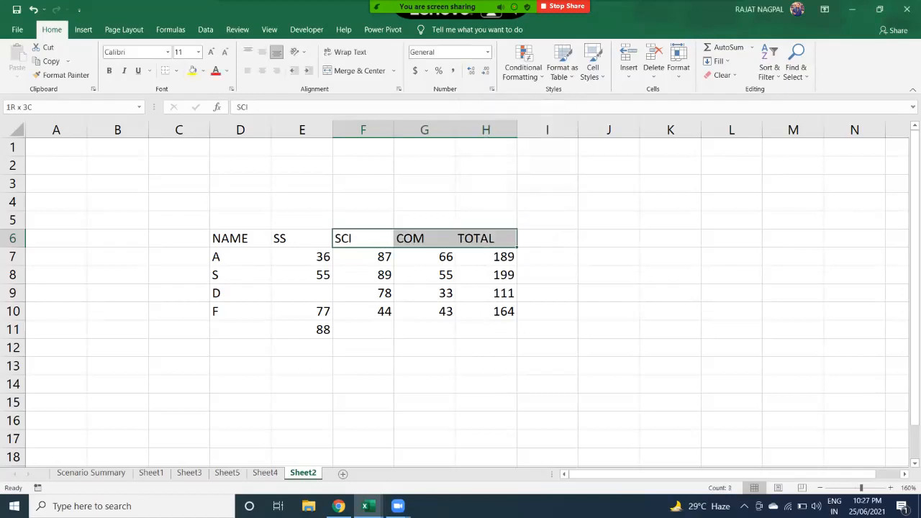
key(shift+Left)
key(shift+Left)
- Delete empty cell E9 with Shift cells up, so D shows 77 and F 88
click(303, 293)
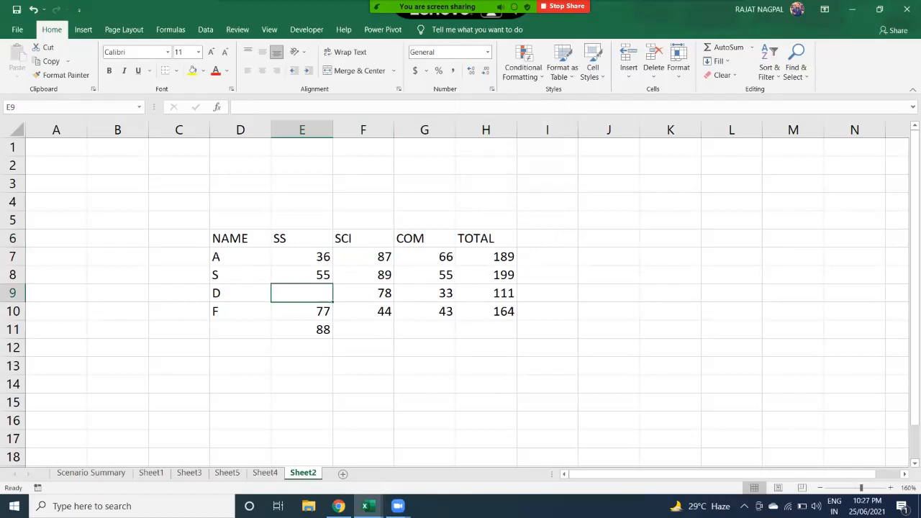
click(653, 72)
click(673, 92)
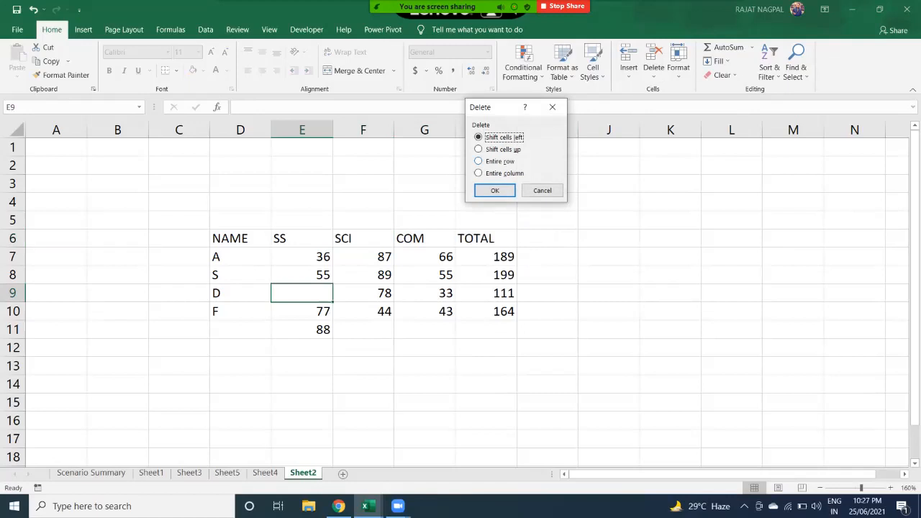
key(Down)
key(Return)
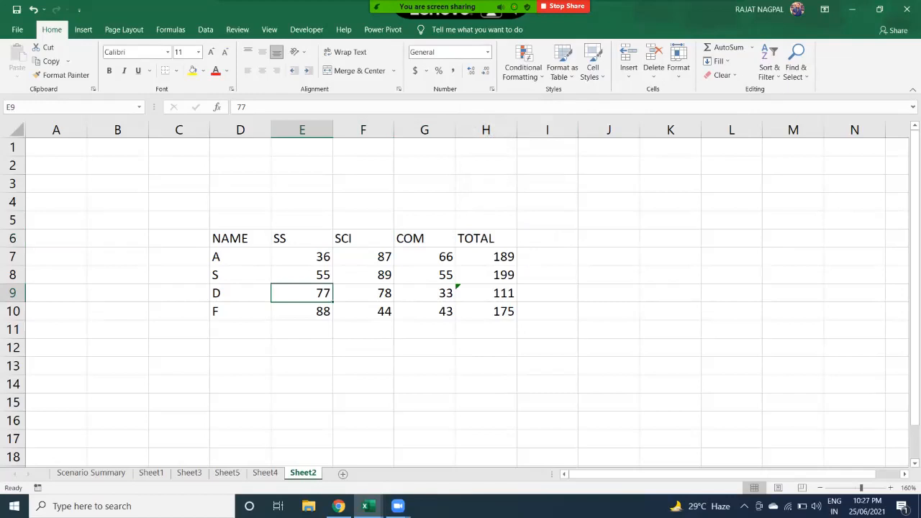
key(shift+Down)
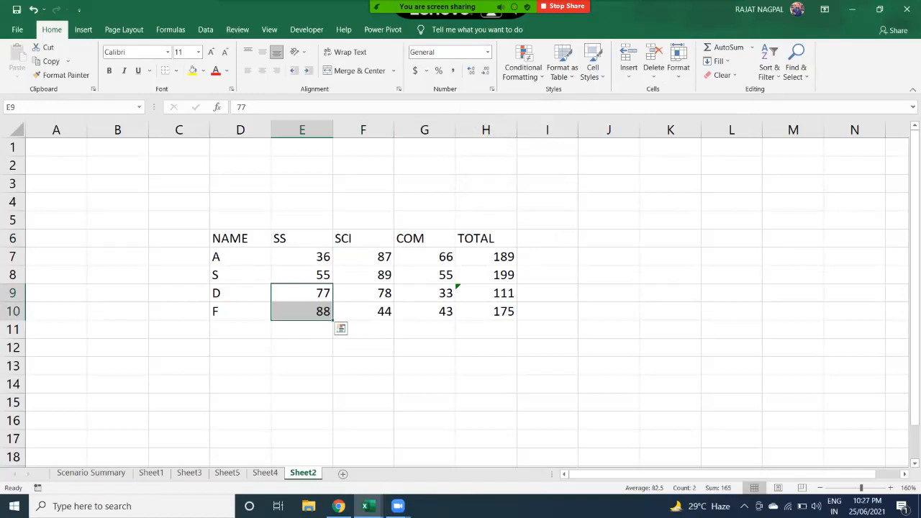
key(shift+Up)
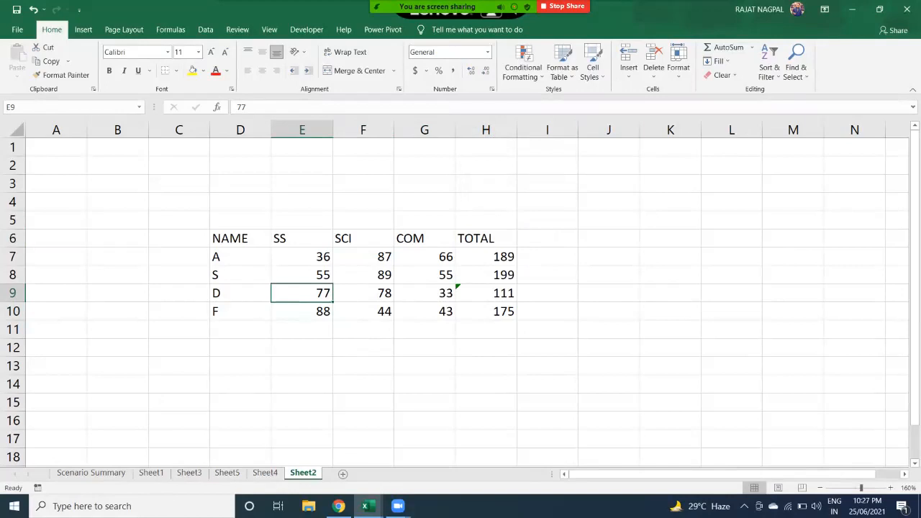
click(653, 71)
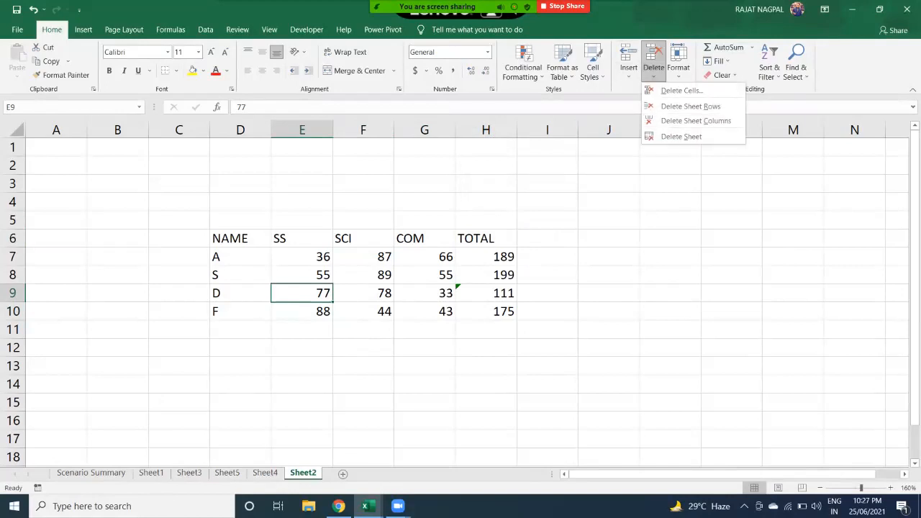
key(Escape)
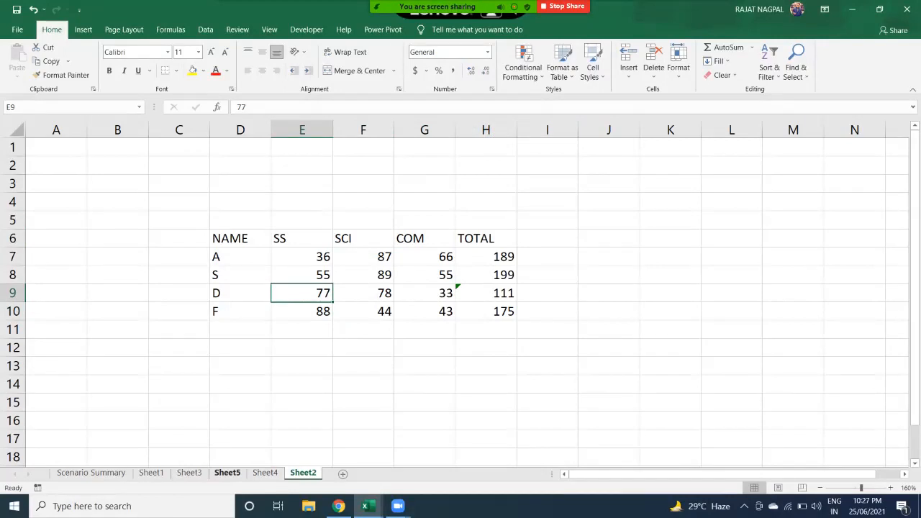
- Delete the empty Sheet5 and Sheet4 via Home > Delete, and Sheet3 via its tab menu
click(228, 473)
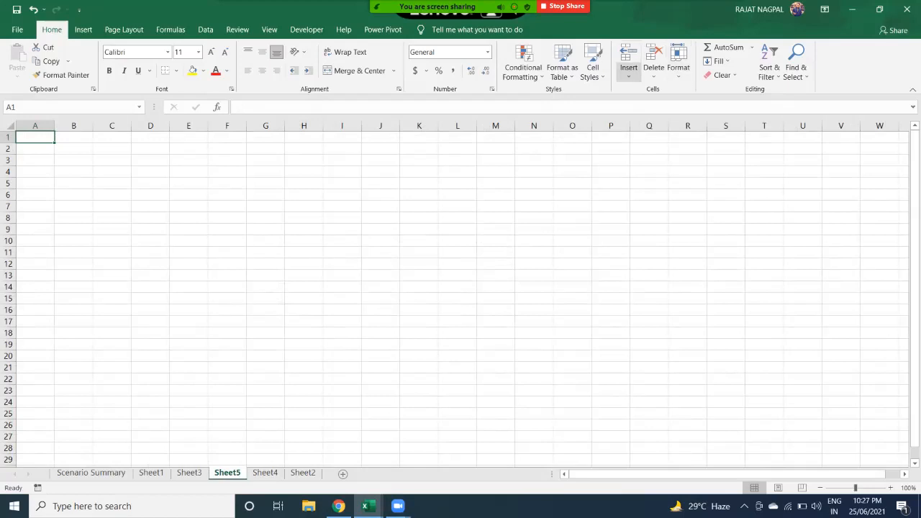
click(653, 67)
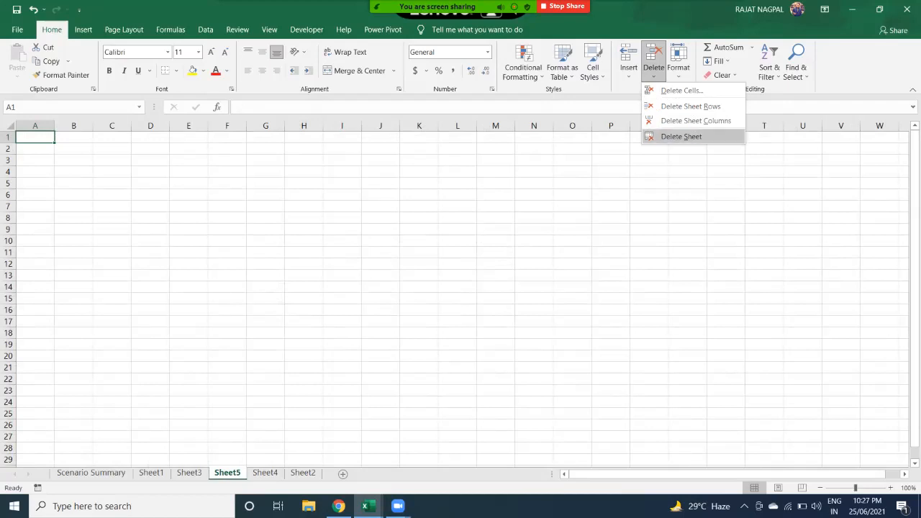
click(680, 136)
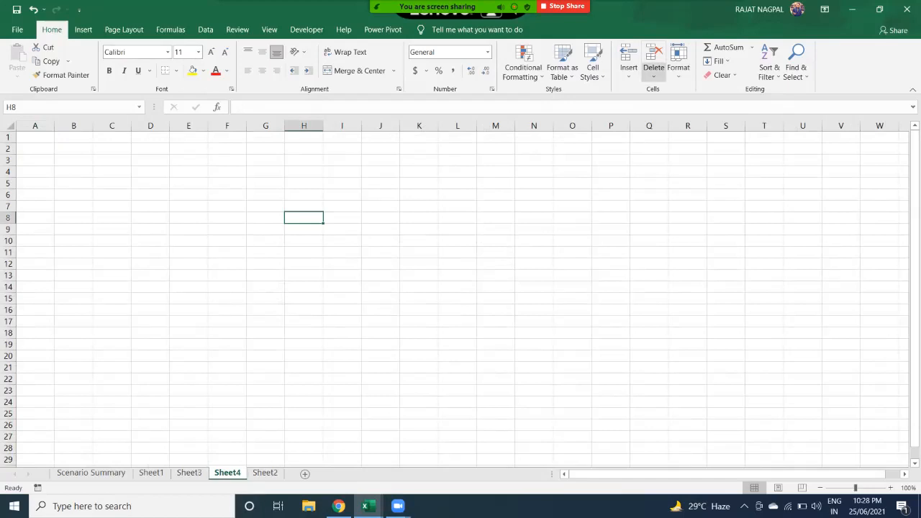
click(653, 68)
click(676, 136)
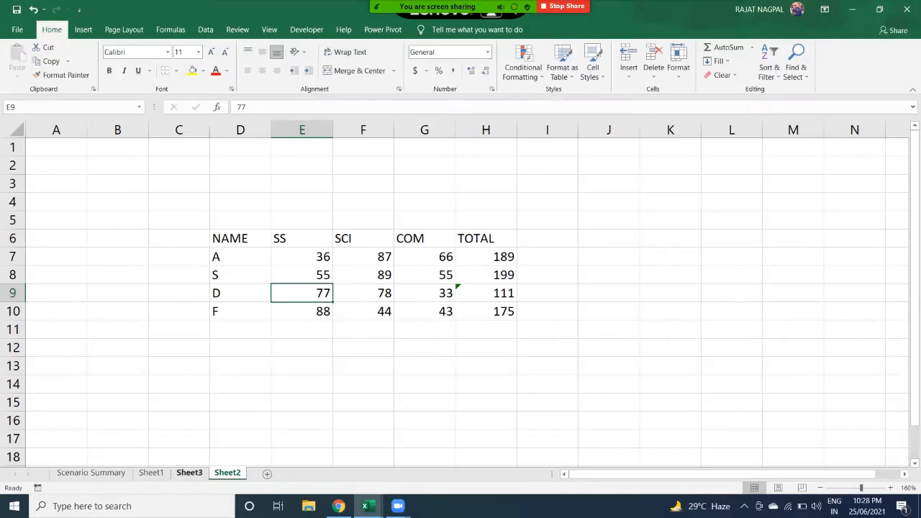
click(189, 473)
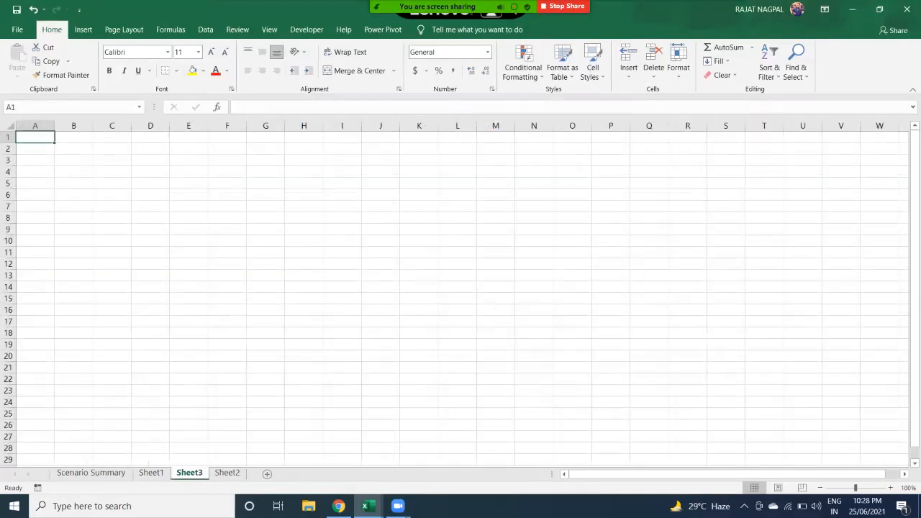
right_click(189, 473)
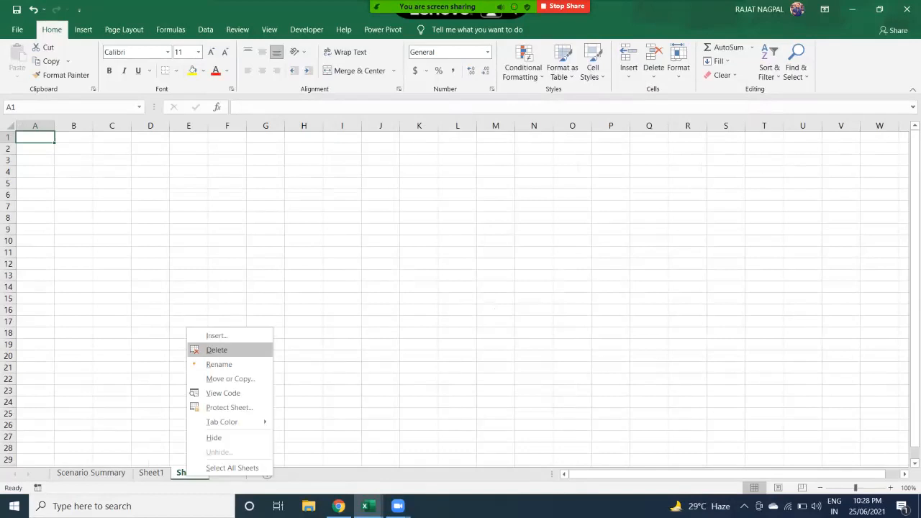
click(217, 349)
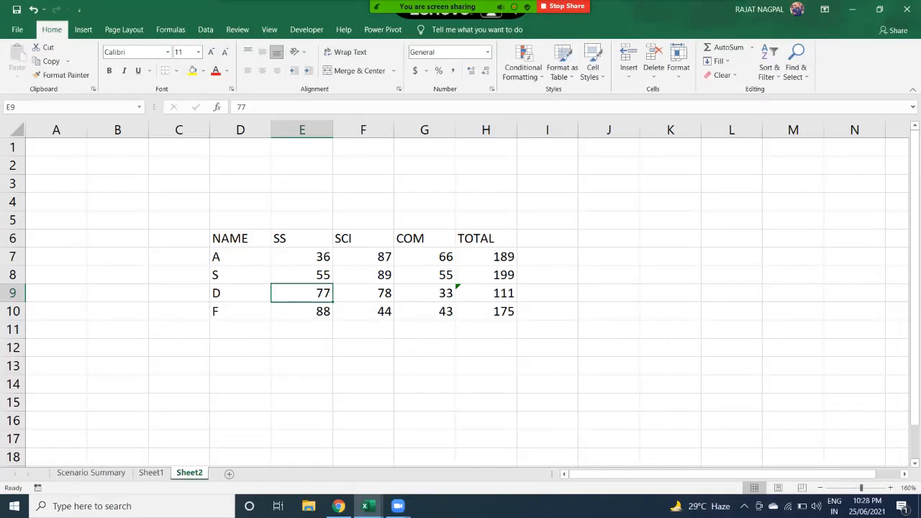
right_click(192, 472)
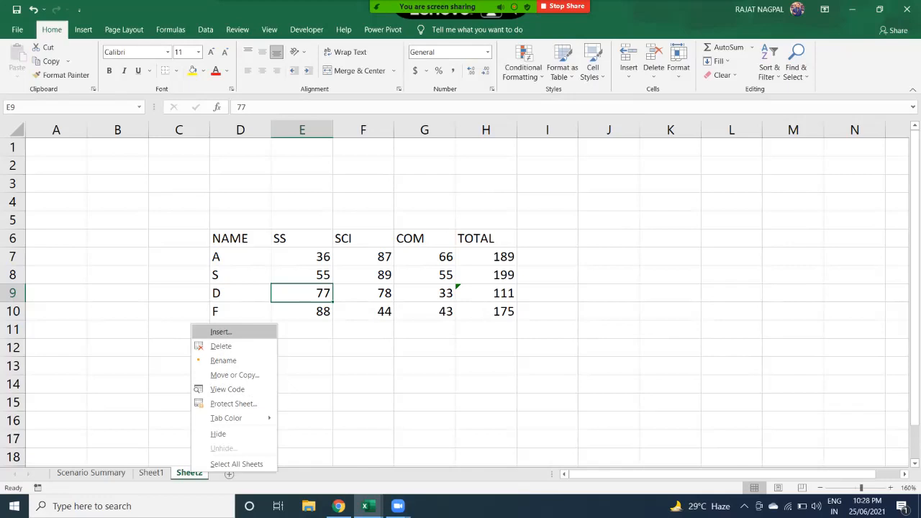
click(221, 331)
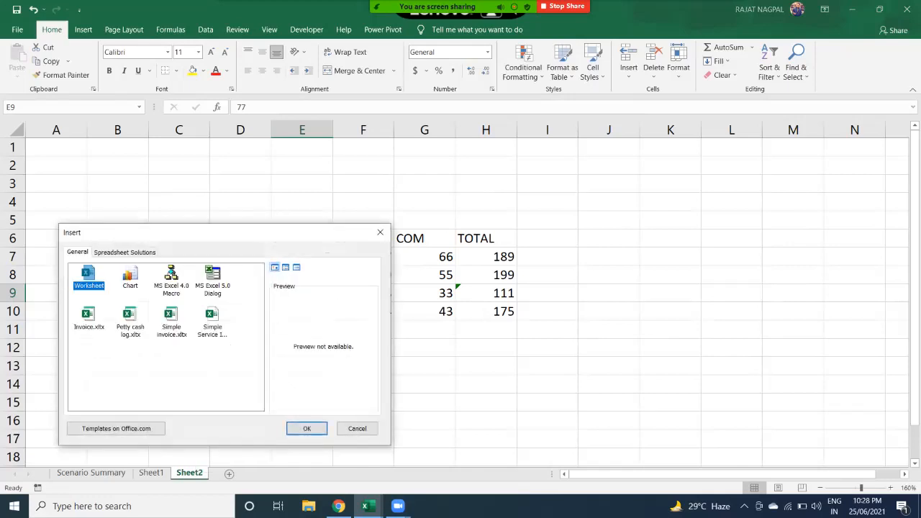
click(307, 428)
click(227, 473)
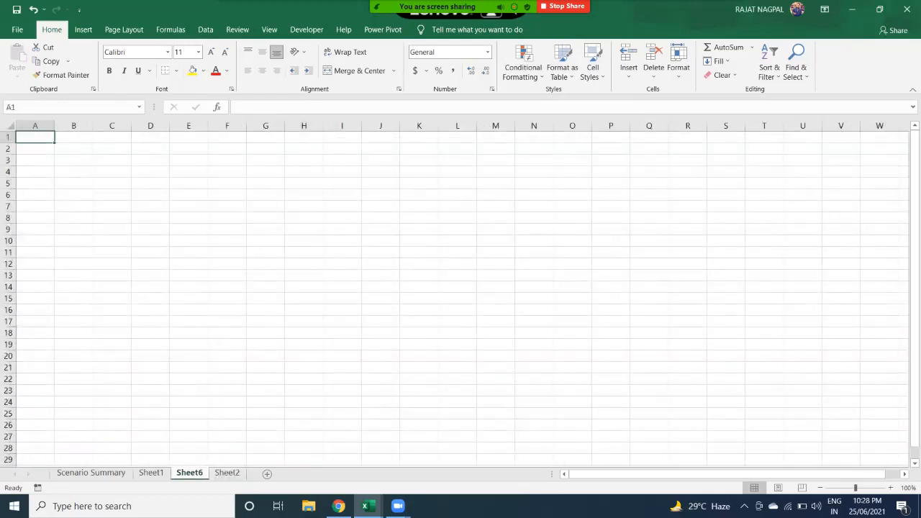
right_click(189, 472)
click(223, 347)
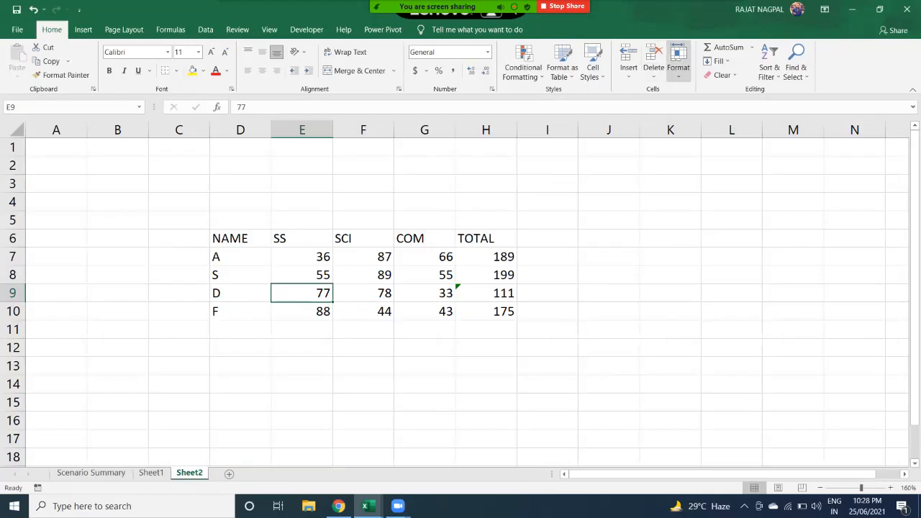
- Show the Home Format dropdown of cell-size, visibility, sheet and protection options
click(677, 61)
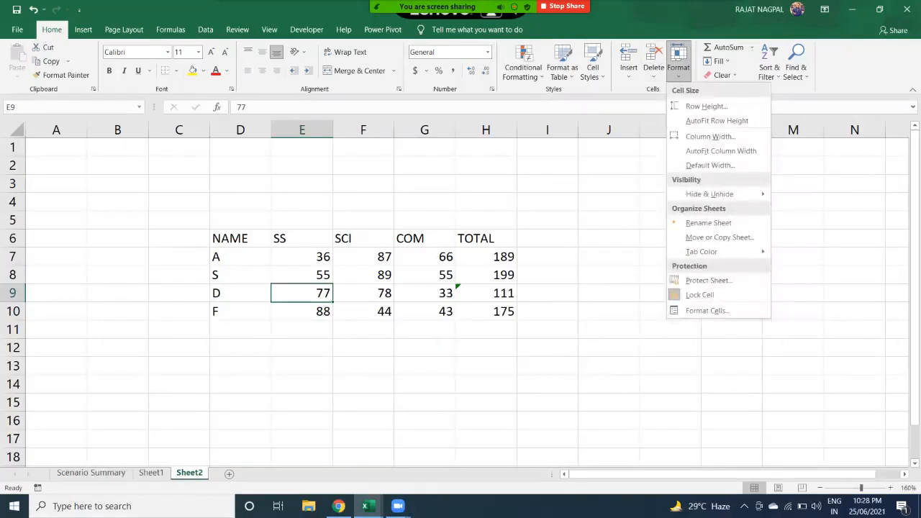
click(678, 61)
click(628, 61)
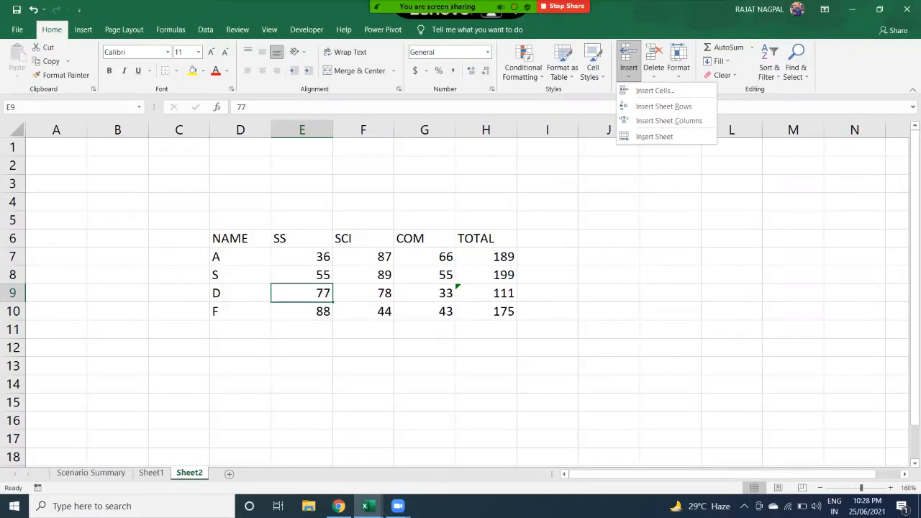
click(679, 63)
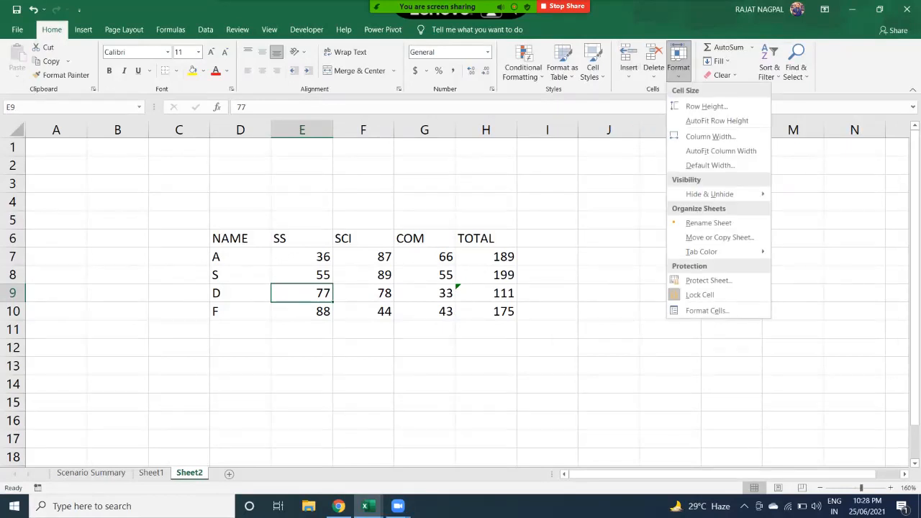
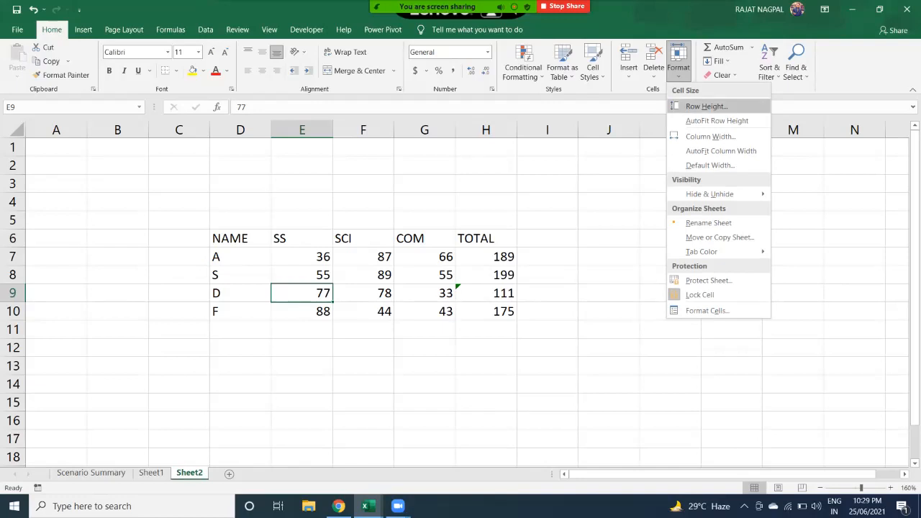
- Give row 9 (student D) a row height of 25
click(706, 106)
text(15)
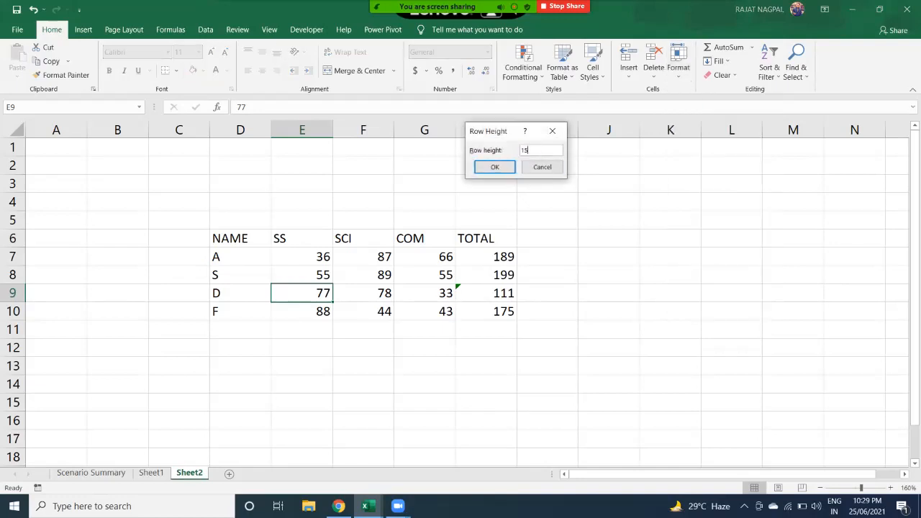
key(BackSpace)
key(BackSpace)
text(2)
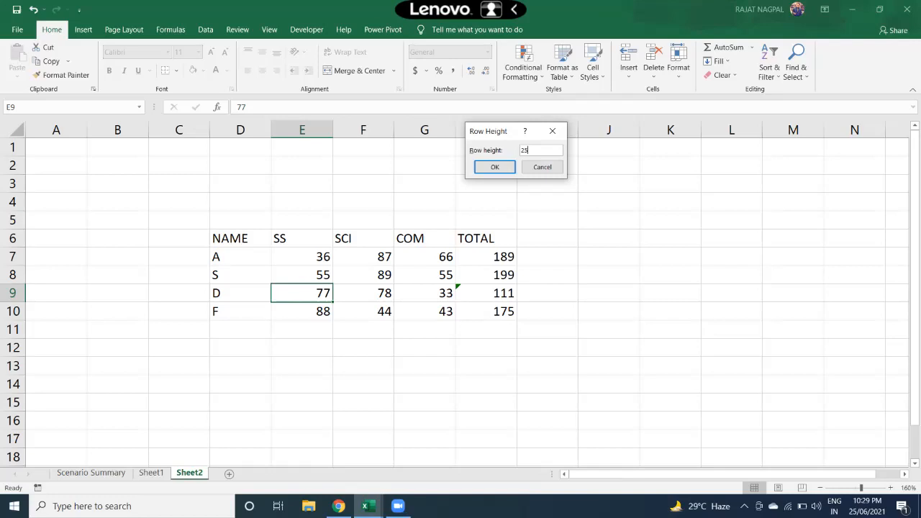
key(Return)
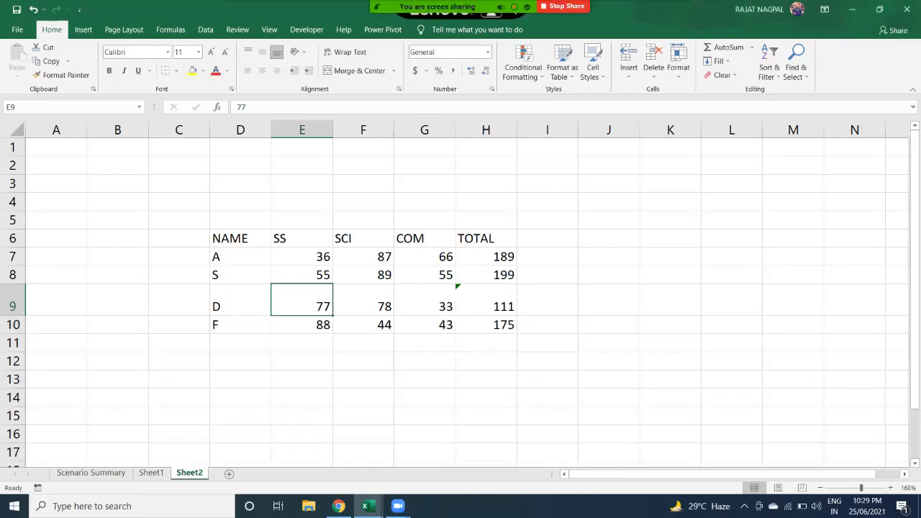
- Select the marks table D6:H10 and set its row height to 25
click(179, 300)
drag(56, 299, 669, 302)
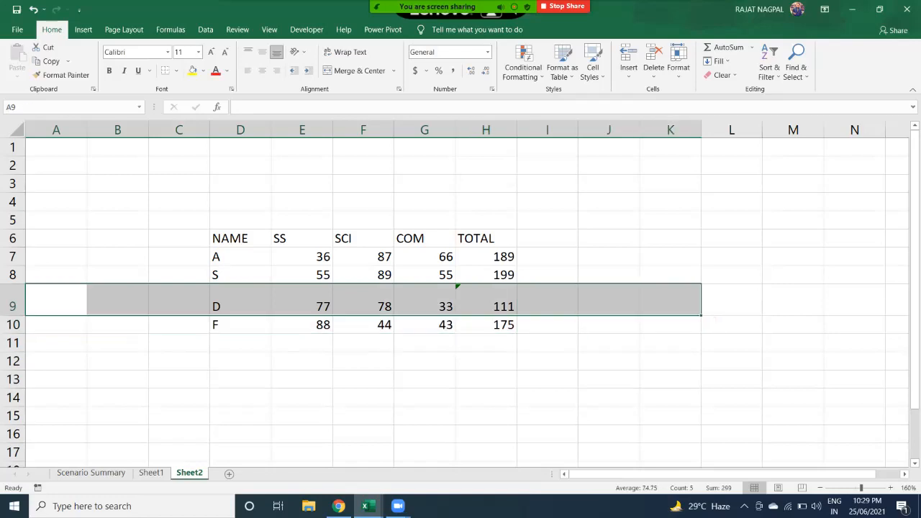
drag(241, 238, 503, 326)
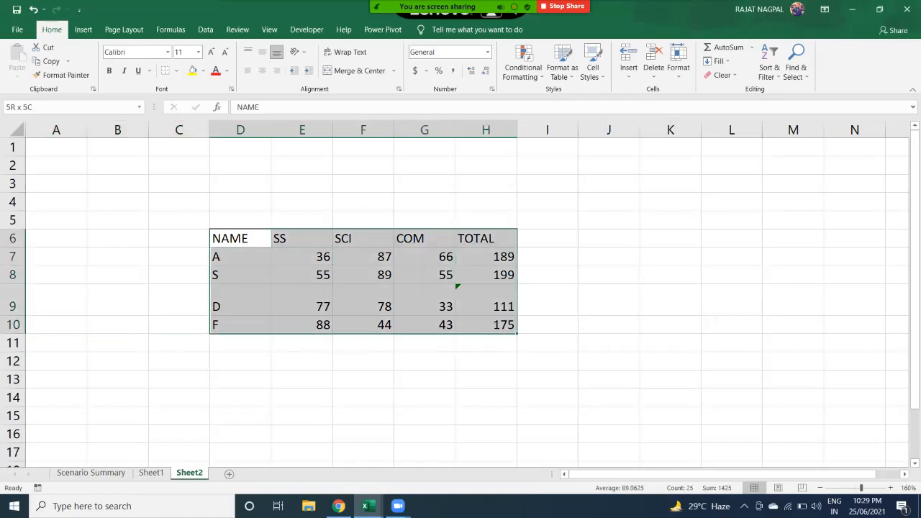
click(677, 67)
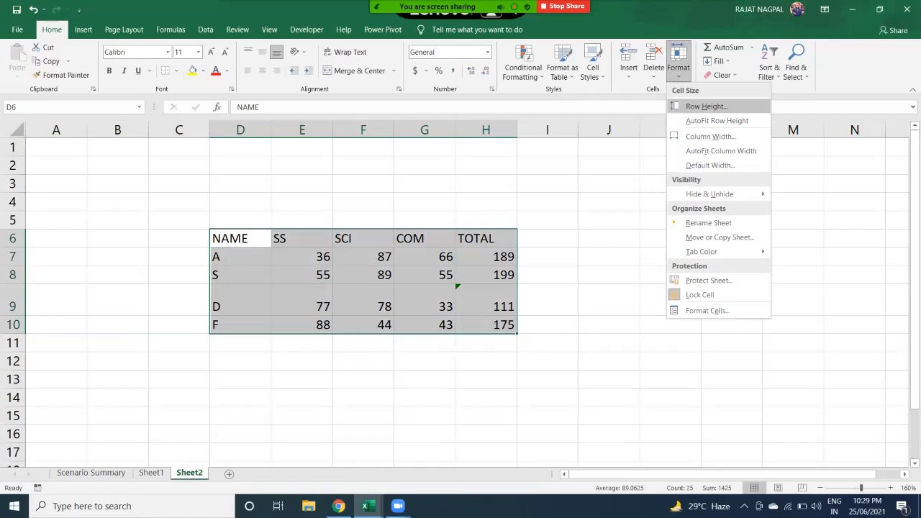
click(701, 106)
text(25)
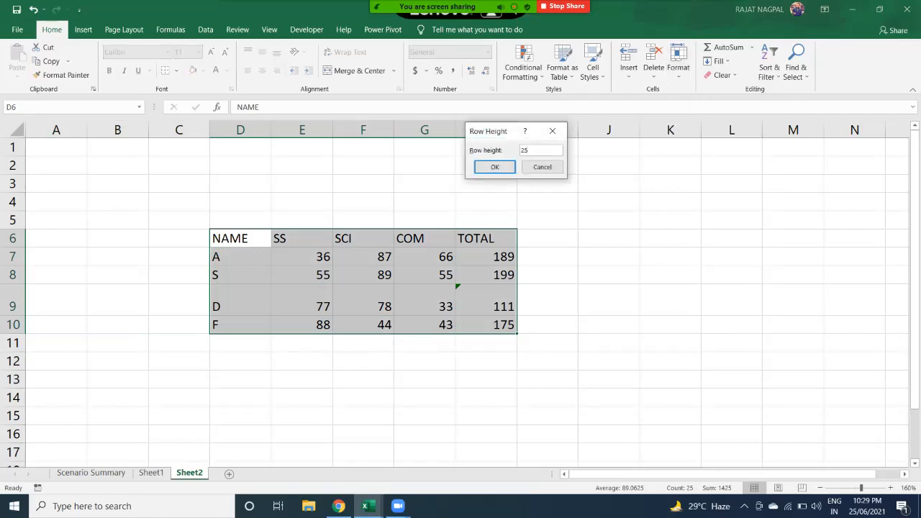
key(Return)
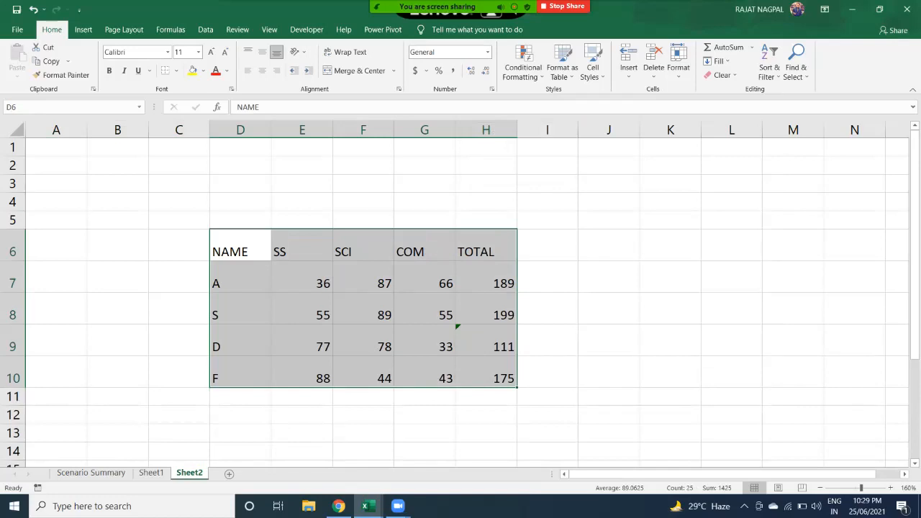
- Select the whole of rows 6 through 10 by their row headers
drag(240, 246, 853, 246)
drag(608, 278, 854, 278)
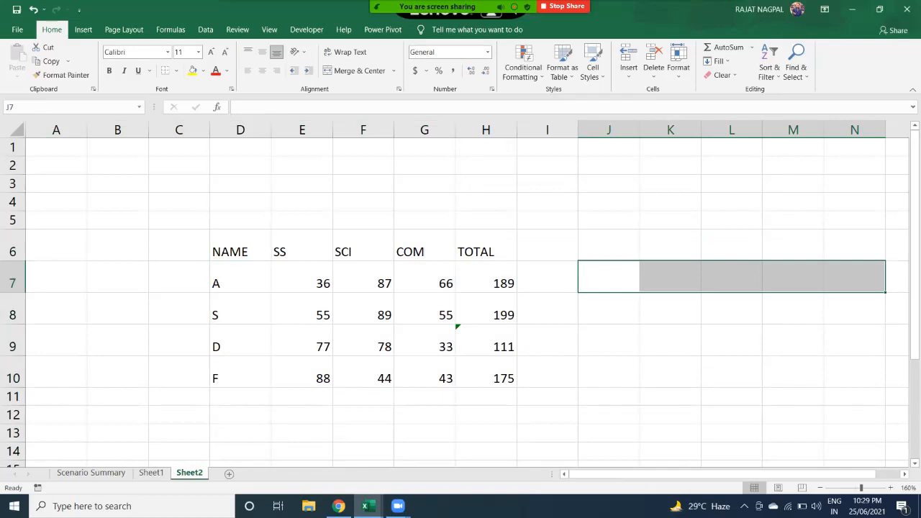
drag(12, 251, 12, 378)
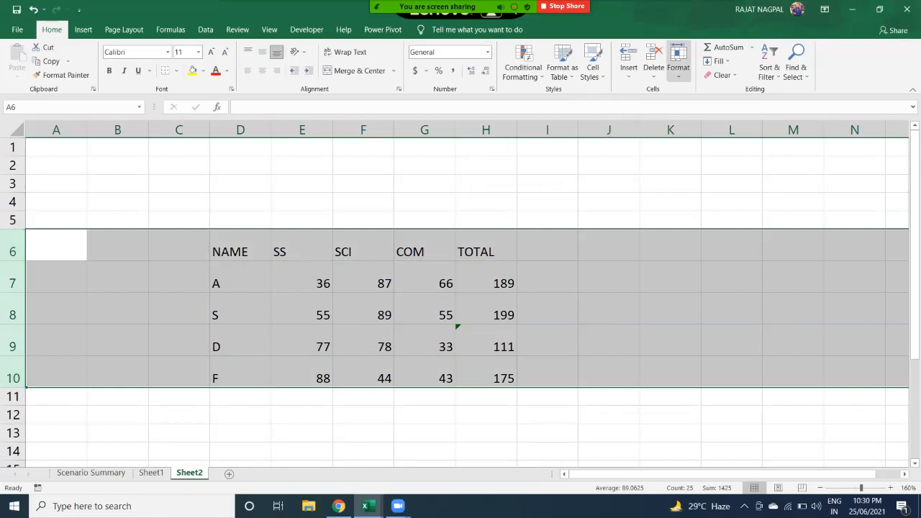
- AutoFit the row height of rows 6–10 so they shrink to their contents
click(677, 61)
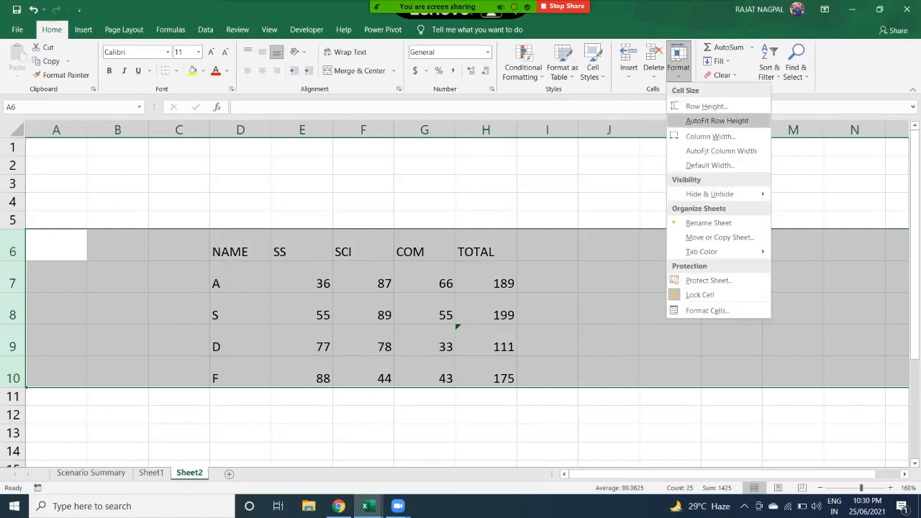
click(717, 120)
drag(240, 251, 496, 379)
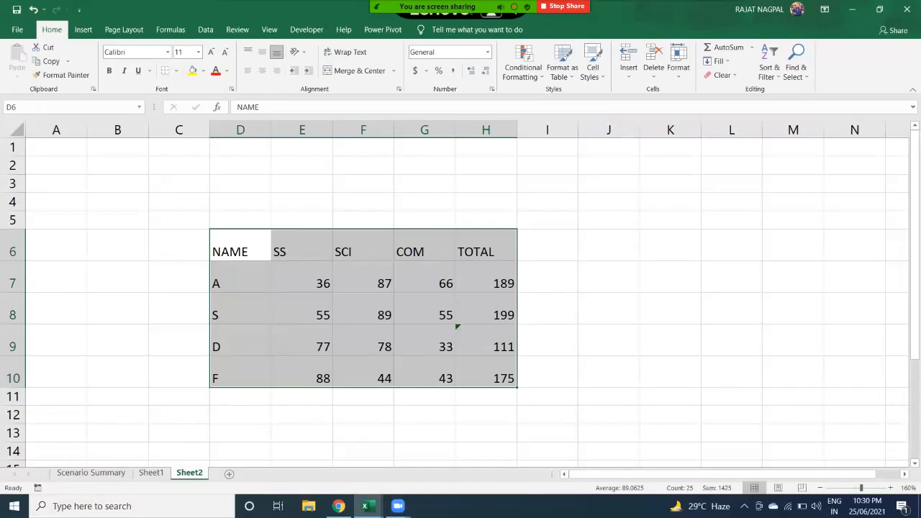
click(678, 61)
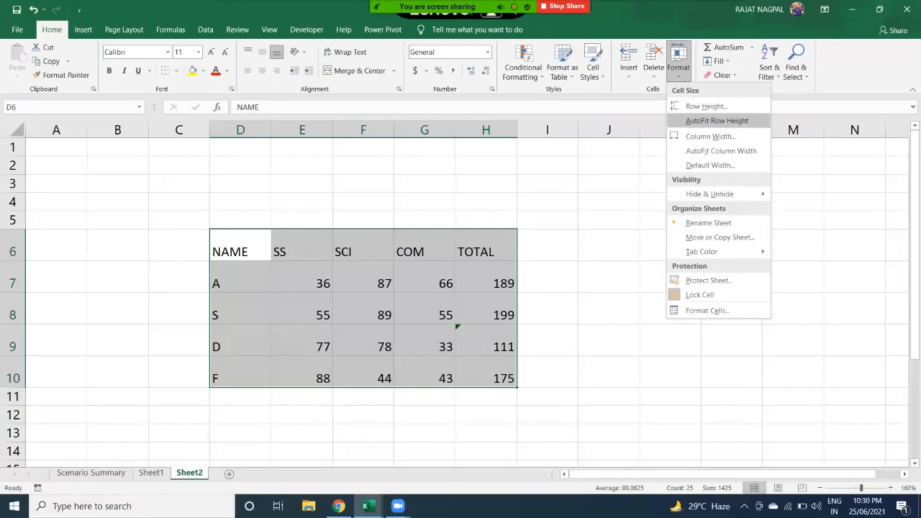
click(717, 120)
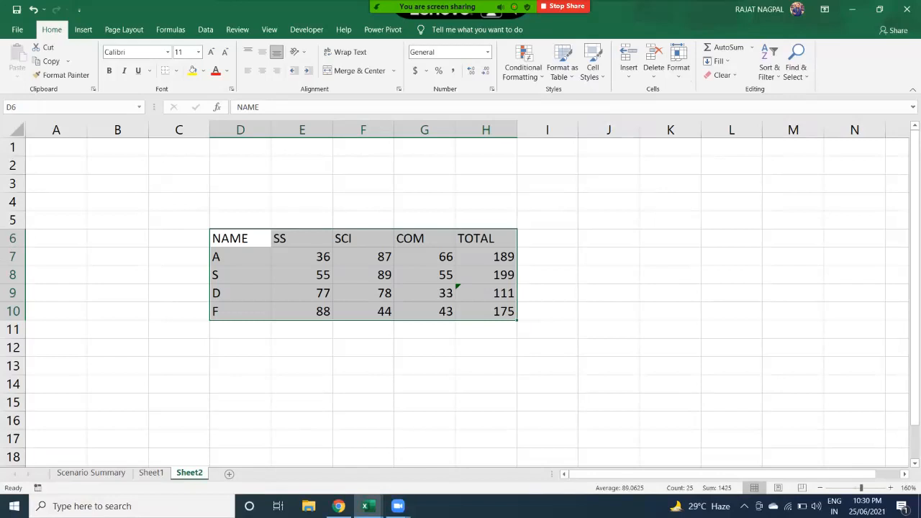
- Drag row 6 taller and refit it, then drag the COM column G wider
drag(13, 247, 13, 270)
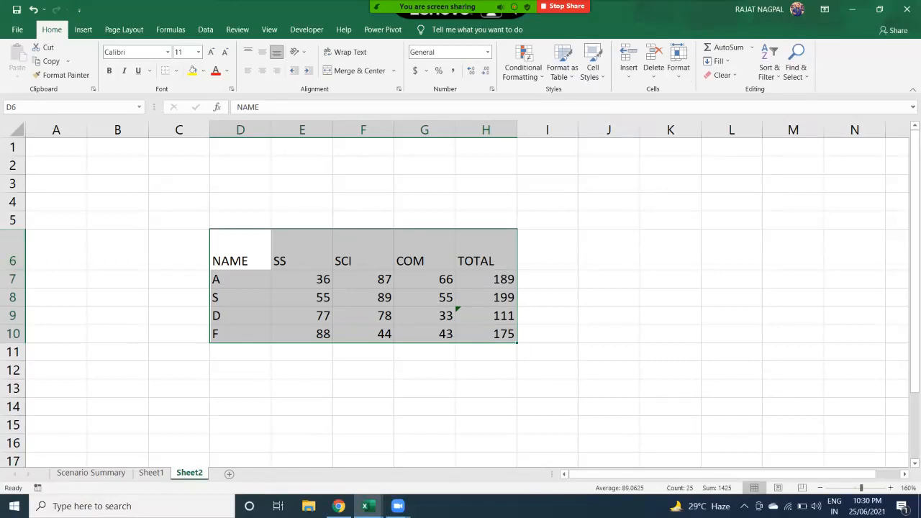
double_click(13, 269)
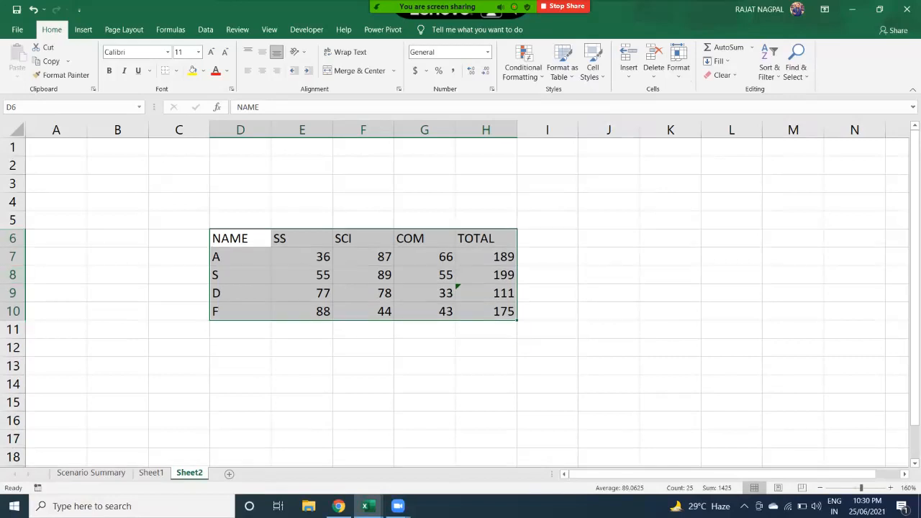
drag(455, 129, 495, 129)
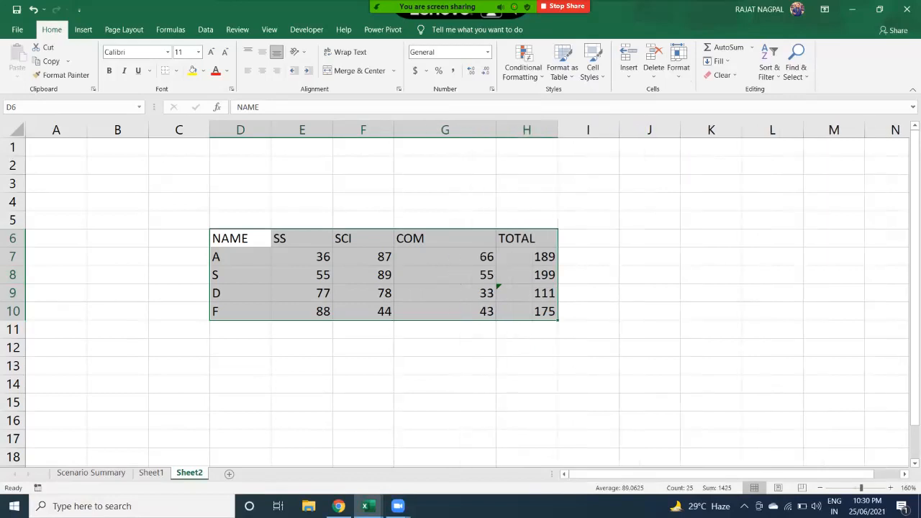
- AutoFit column G, widen it slightly to match the others, and reselect D6:H10
double_click(495, 129)
drag(411, 229, 411, 311)
click(412, 257)
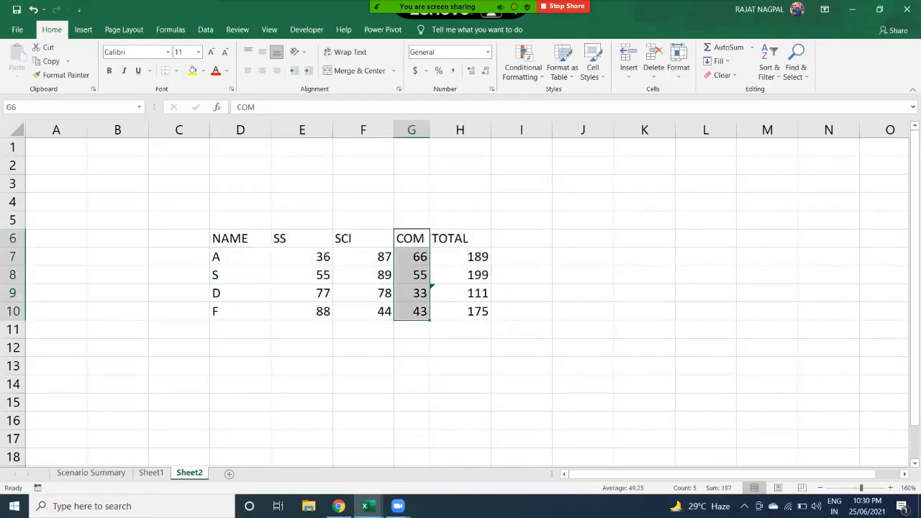
drag(430, 130, 458, 130)
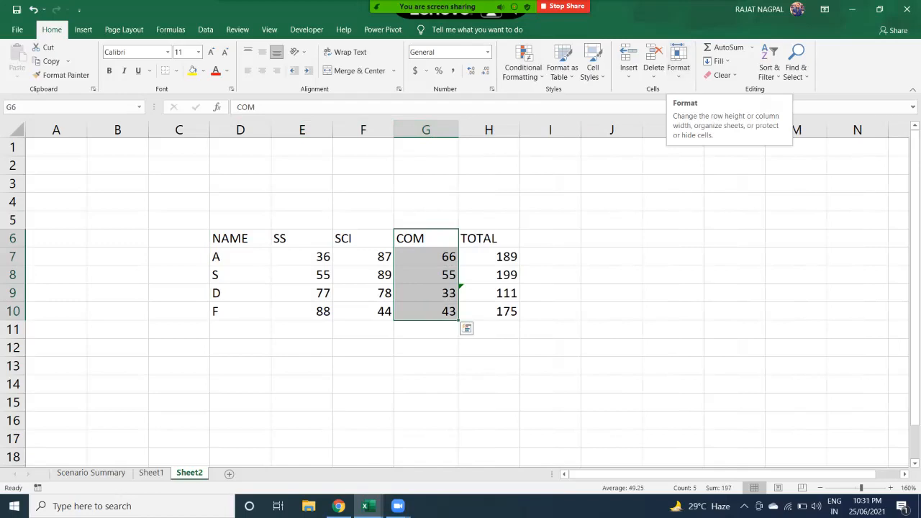
drag(230, 238, 504, 313)
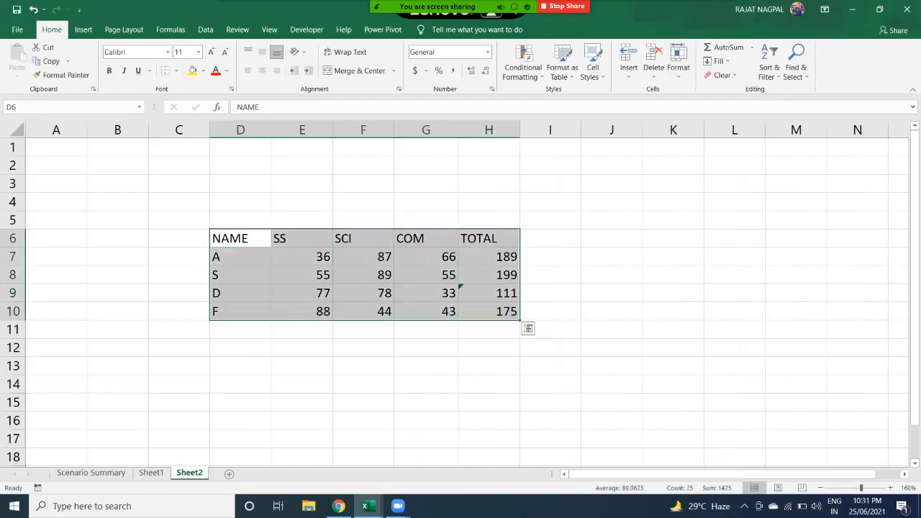
- Set columns D–H of the marks table to a column width of 18
click(678, 66)
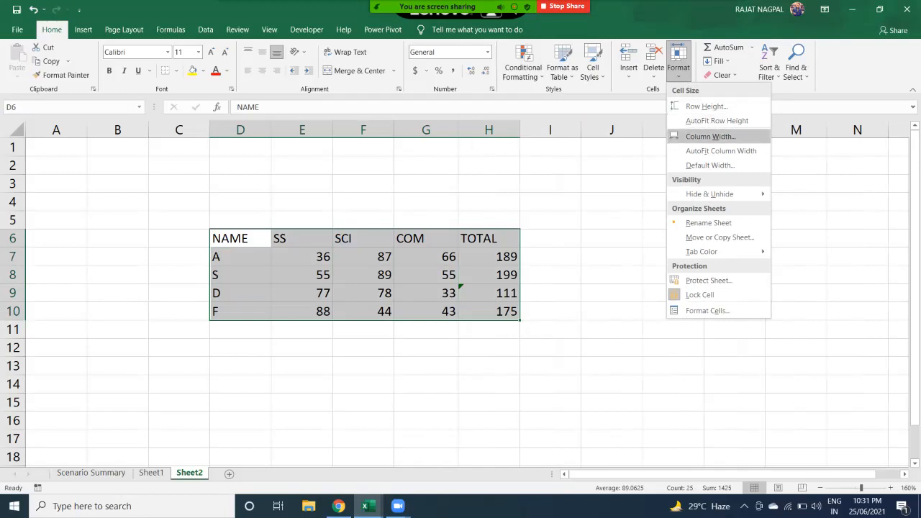
click(709, 136)
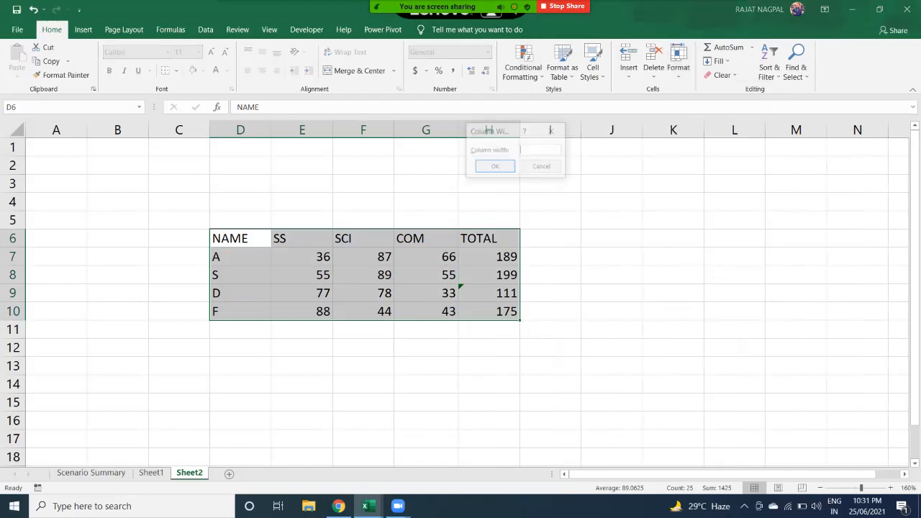
text(8.432)
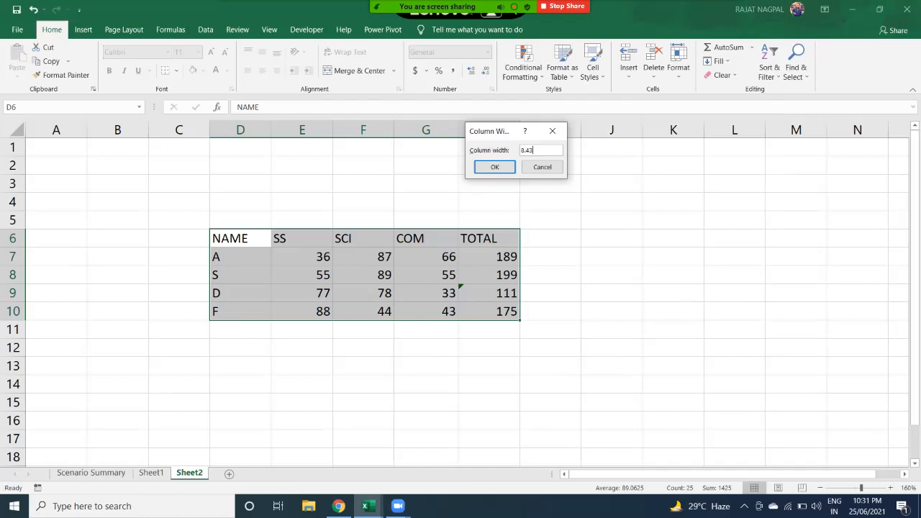
key(BackSpace)
key(BackSpace)
key(BackSpace)
key(BackSpace)
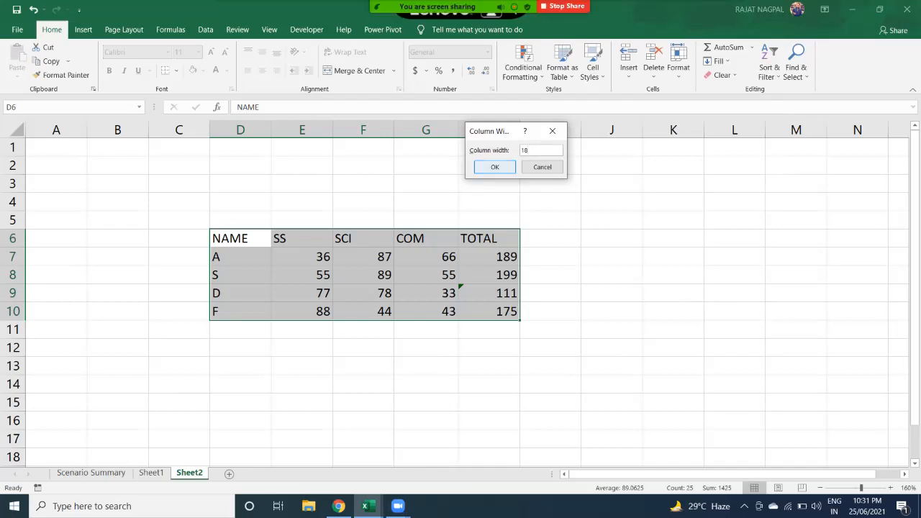
key(Return)
drag(274, 238, 791, 310)
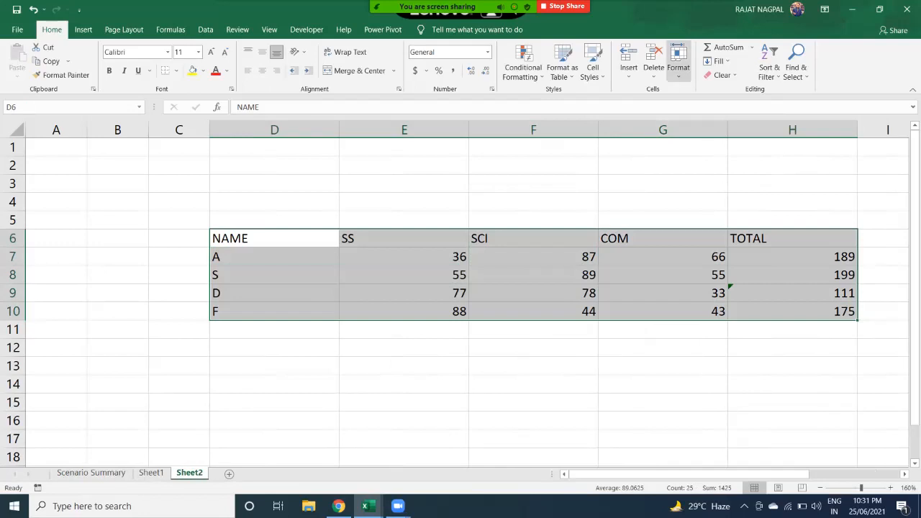
click(678, 61)
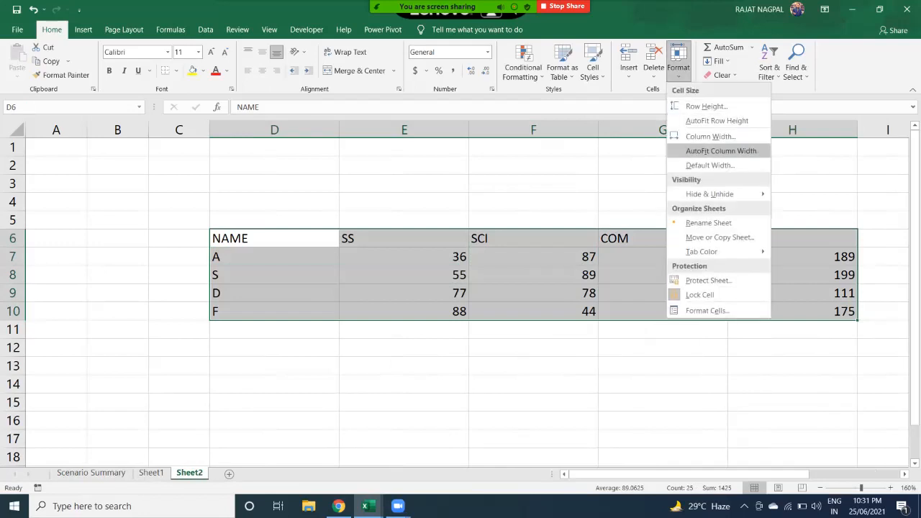
- AutoFit columns D–H, then set their column width to 8.43
click(720, 150)
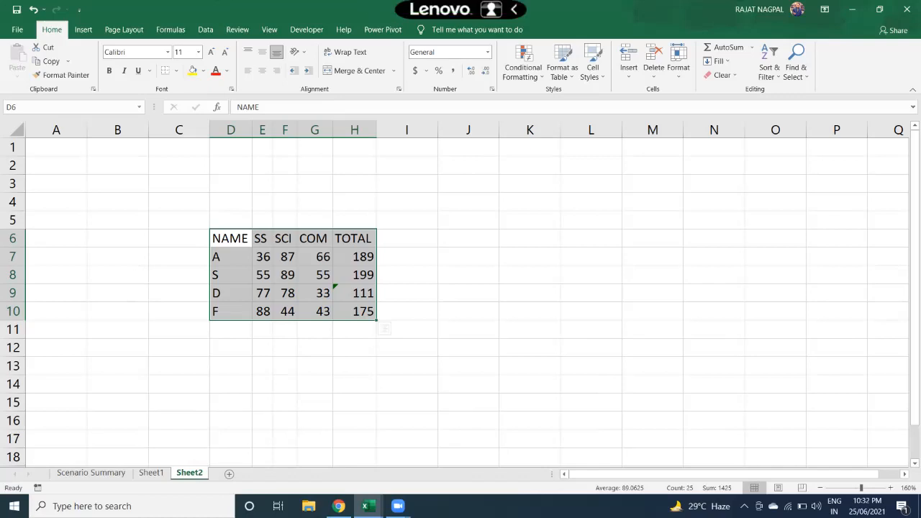
drag(231, 238, 355, 311)
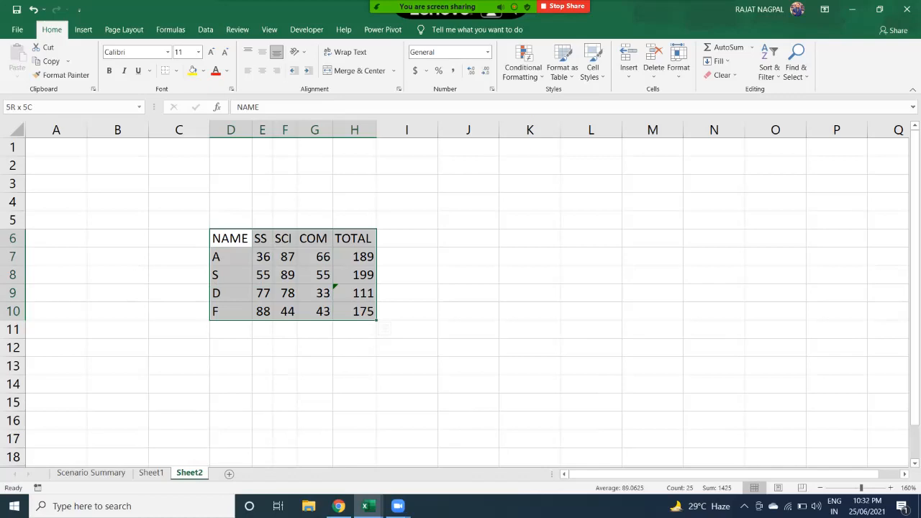
click(678, 62)
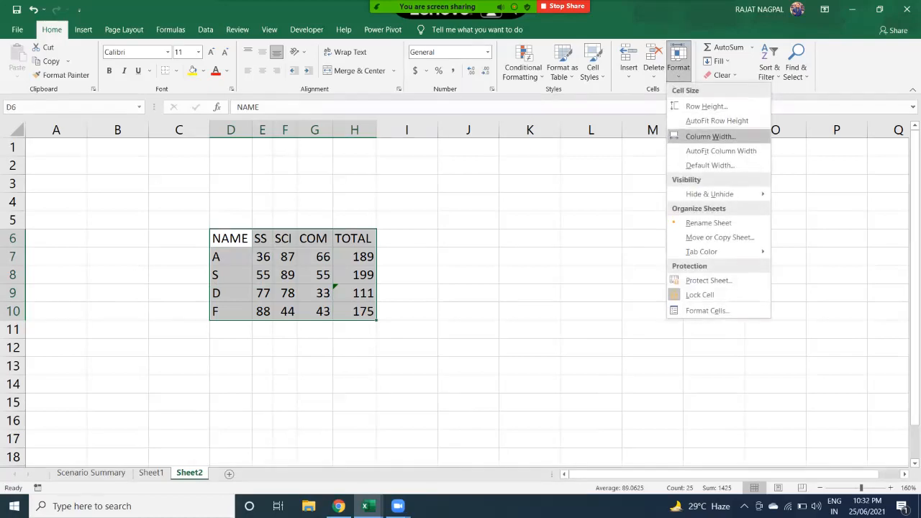
click(711, 137)
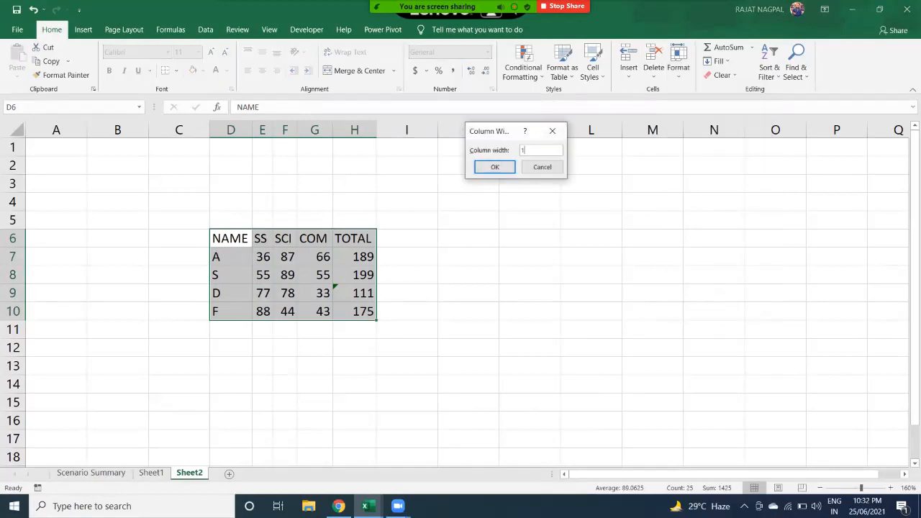
text(8.43)
key(Return)
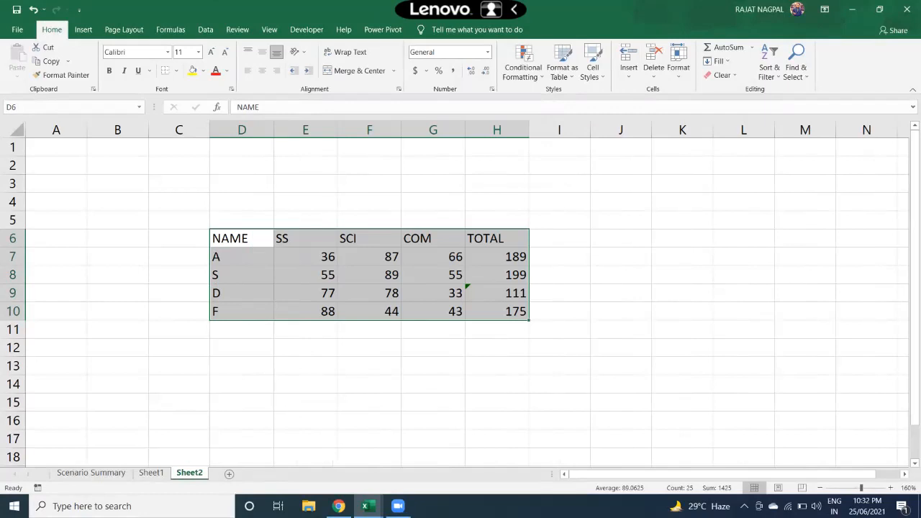
click(678, 61)
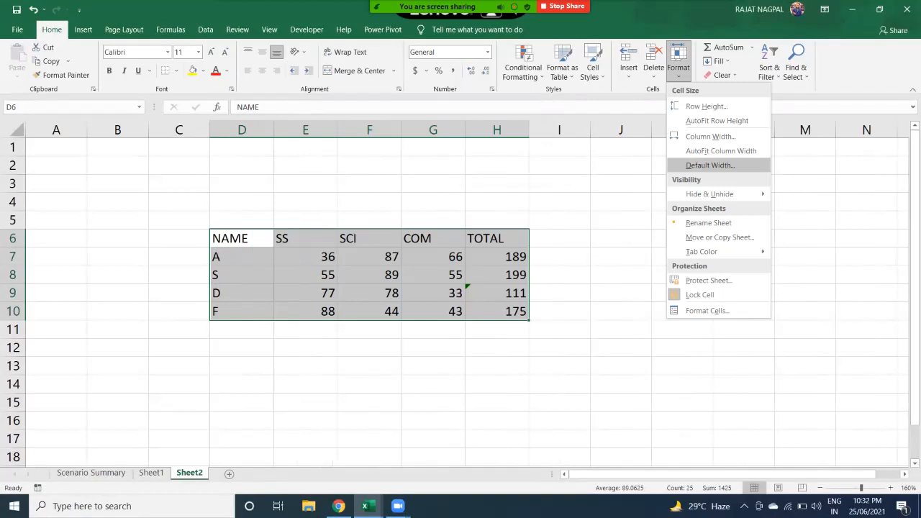
click(710, 165)
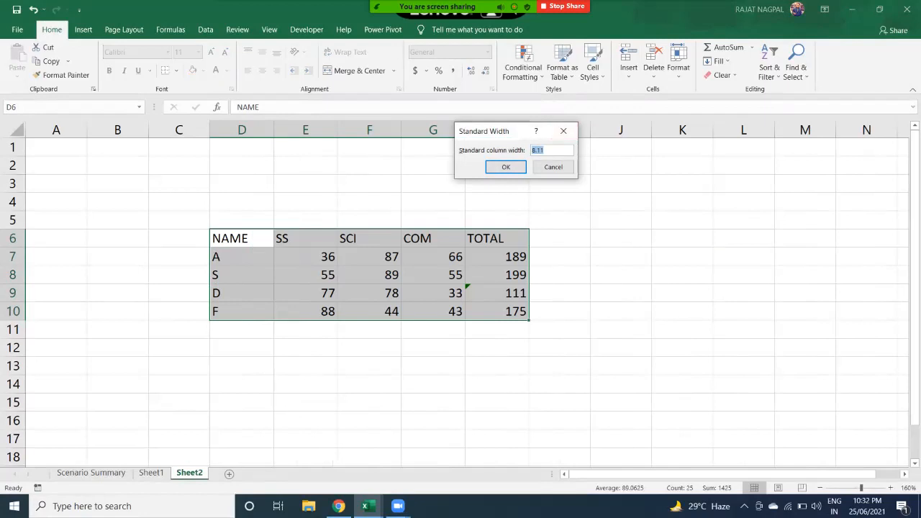
drag(502, 134, 545, 199)
click(588, 216)
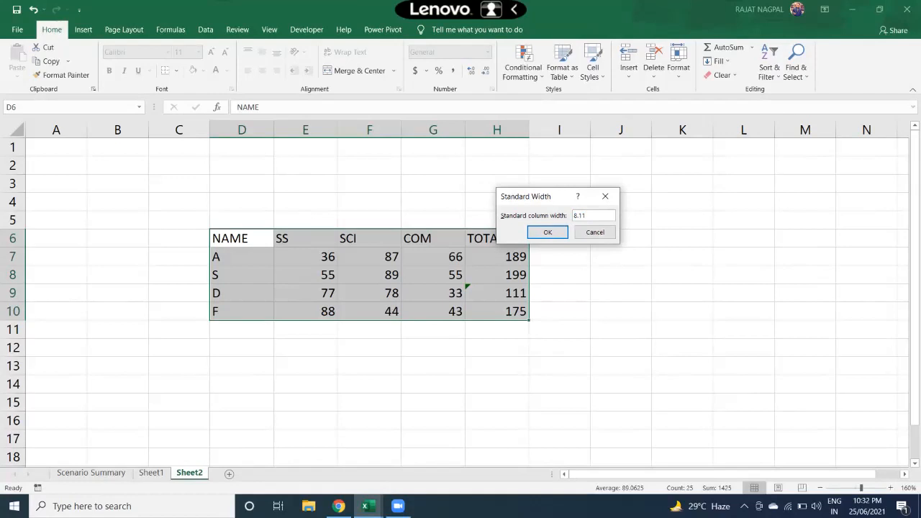
key(BackSpace)
key(BackSpace)
key(BackSpace)
text(8.43)
key(BackSpace)
key(BackSpace)
key(BackSpace)
key(Return)
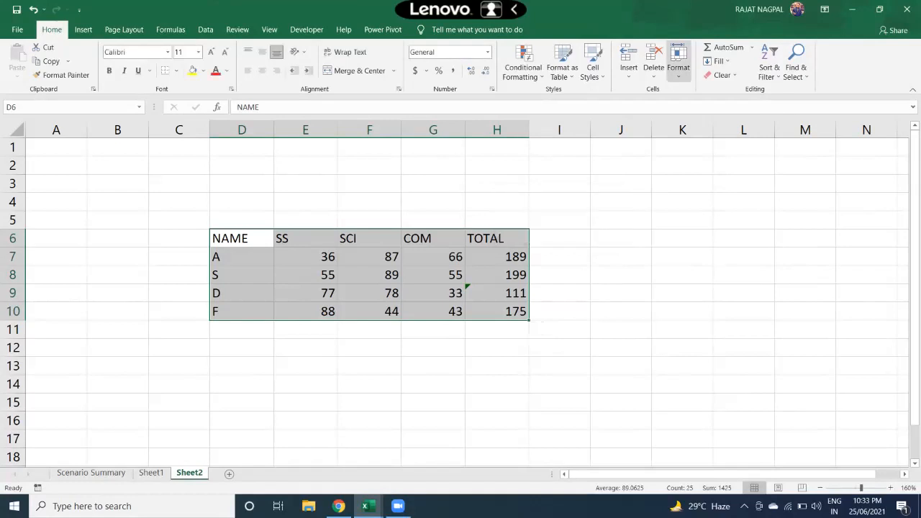
- Hide the SS column E using Hide & Unhide > Hide Columns
click(678, 62)
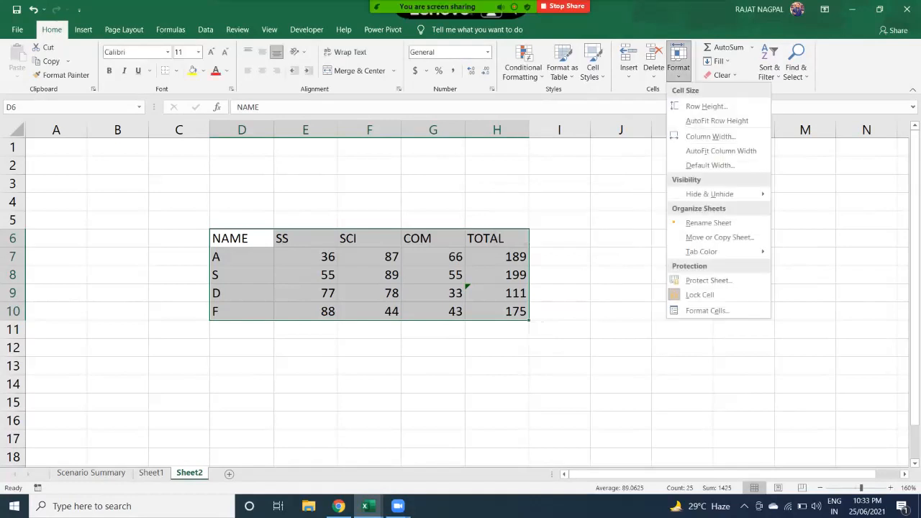
mouse_move(709, 194)
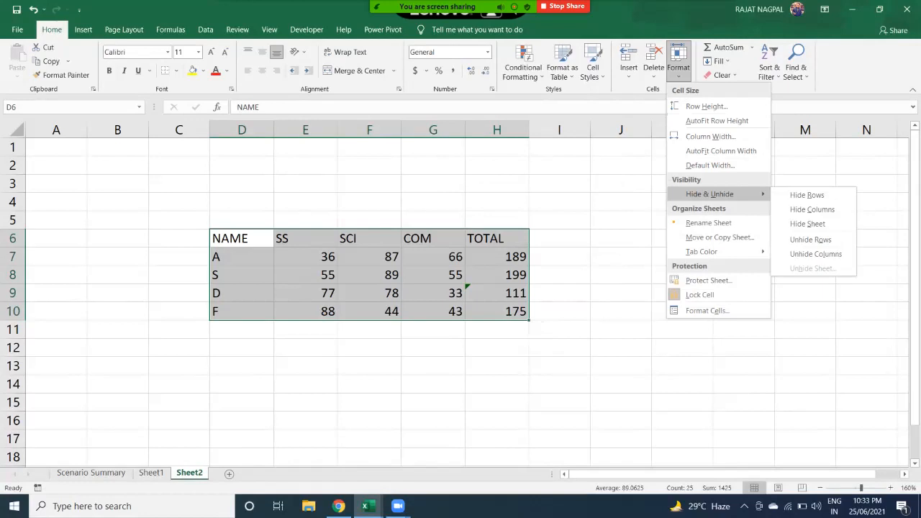
key(Escape)
drag(242, 238, 496, 312)
click(433, 293)
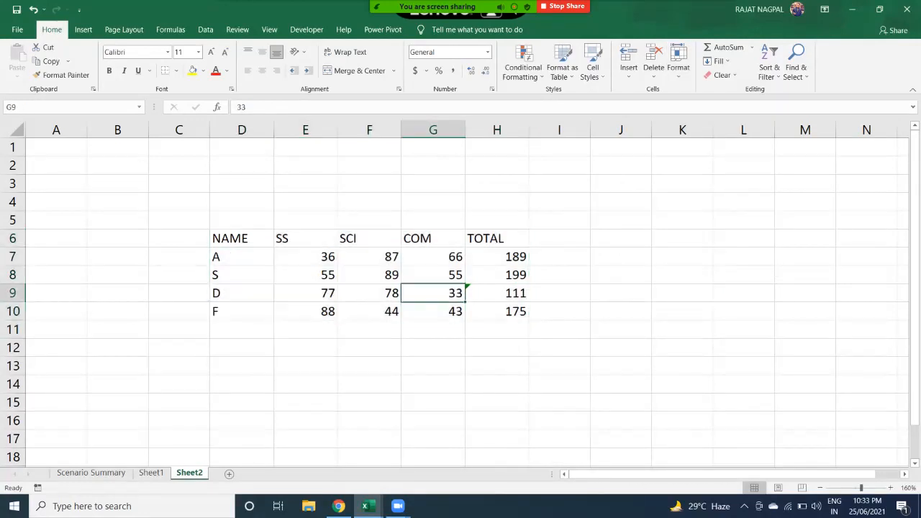
drag(305, 239, 305, 312)
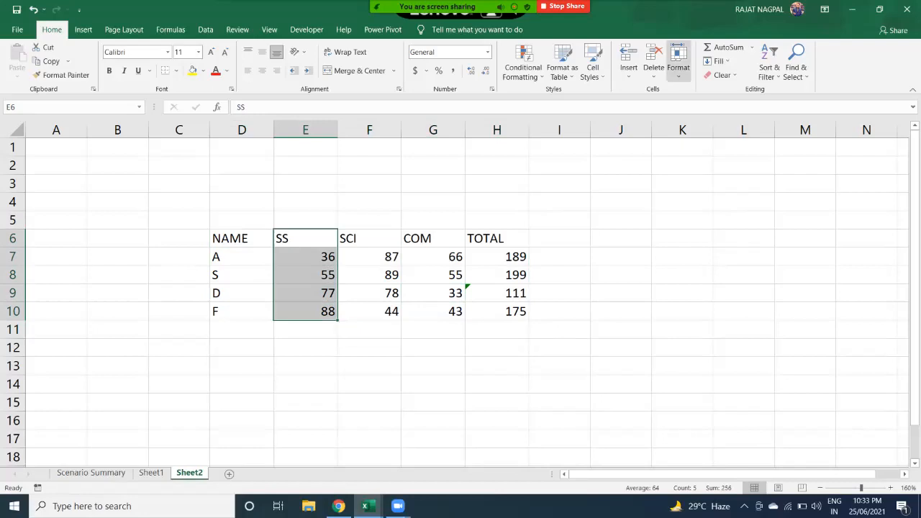
click(678, 61)
mouse_move(709, 194)
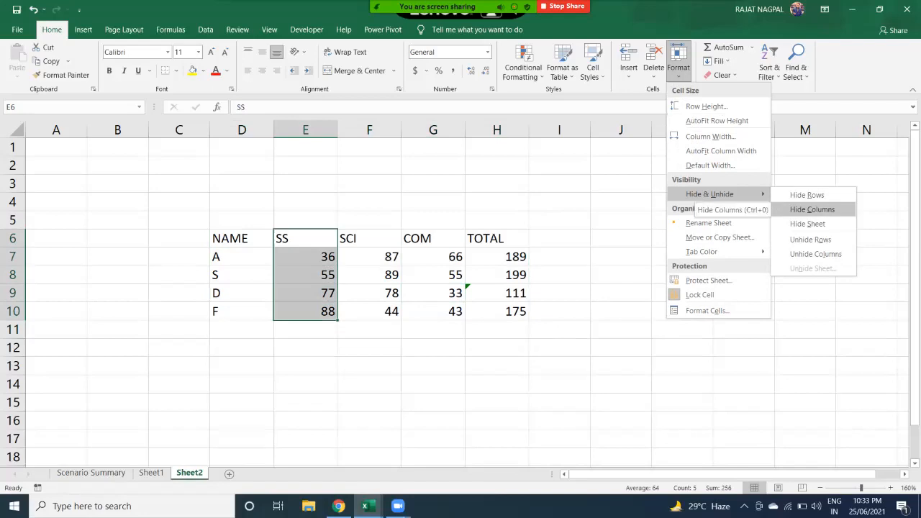
click(811, 208)
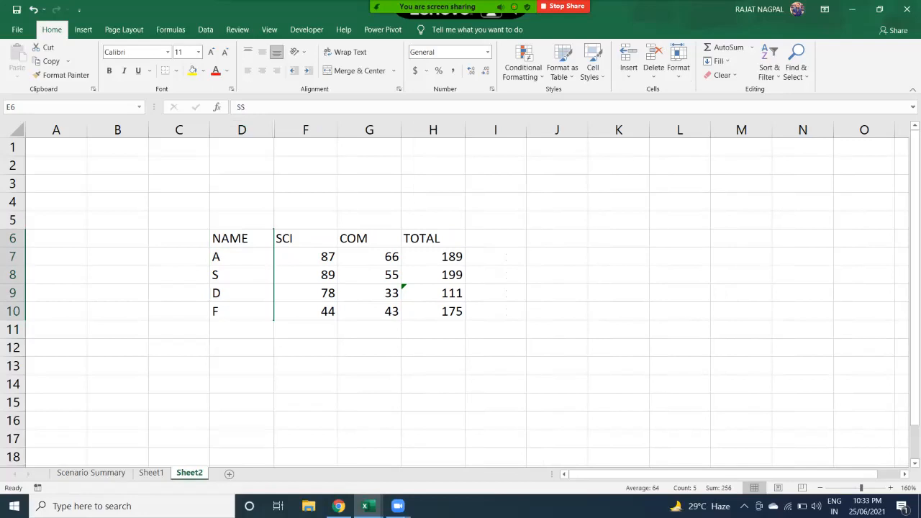
- Hide rows 8 and 9 for students S and D
drag(242, 274, 241, 292)
click(241, 274)
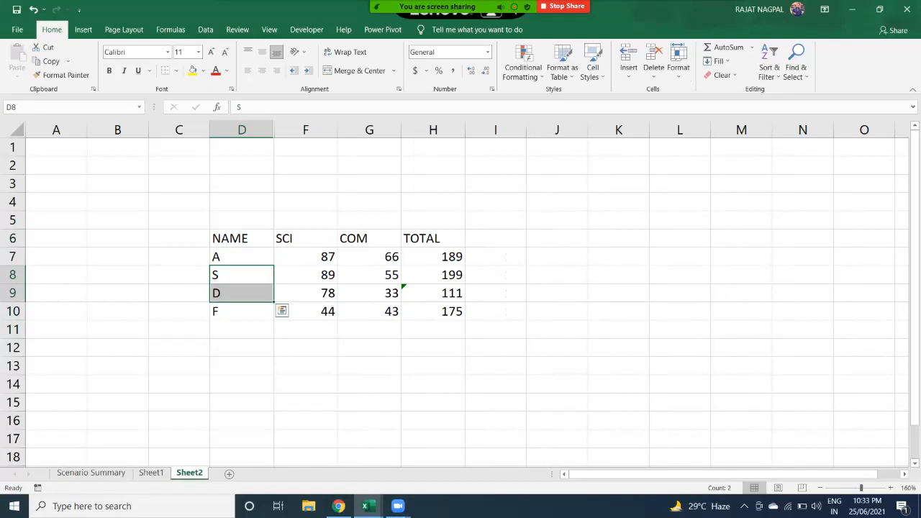
click(677, 61)
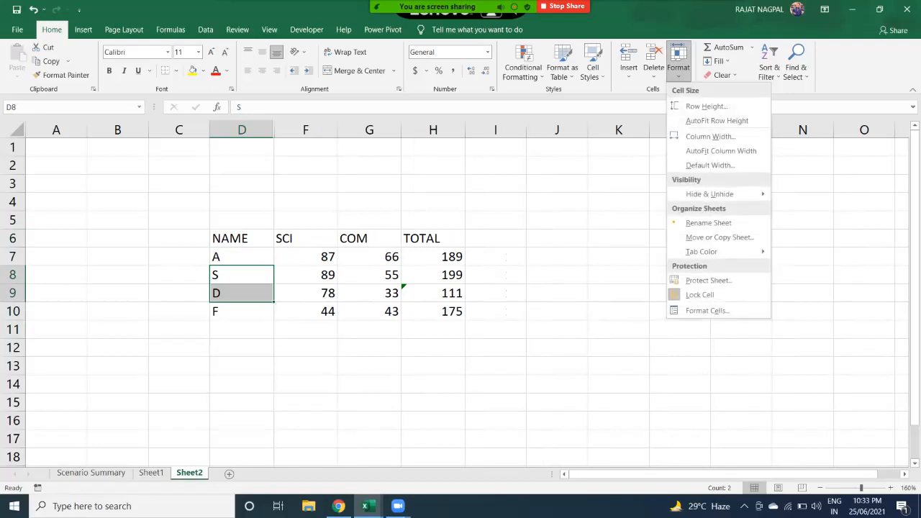
mouse_move(719, 194)
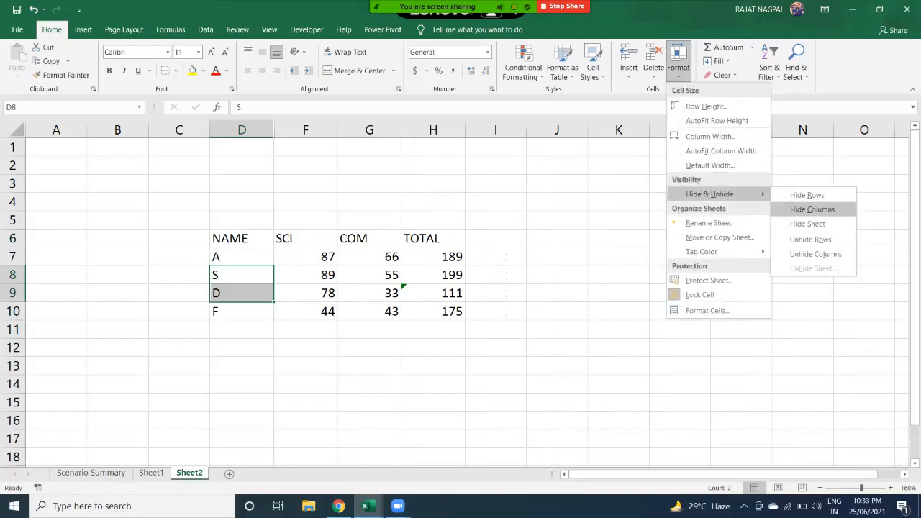
click(806, 194)
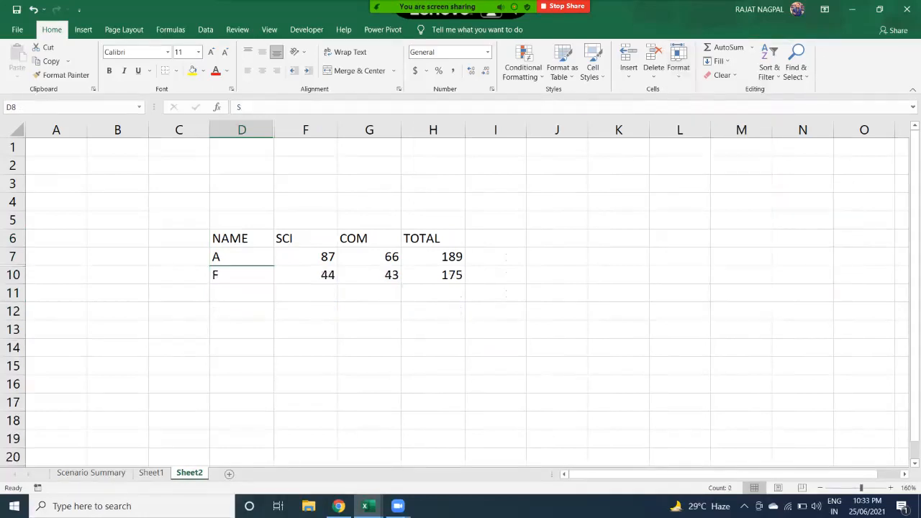
- Hide Sheet2 via Hide & Unhide > Hide Sheet, leaving Sheet1 displayed
click(241, 293)
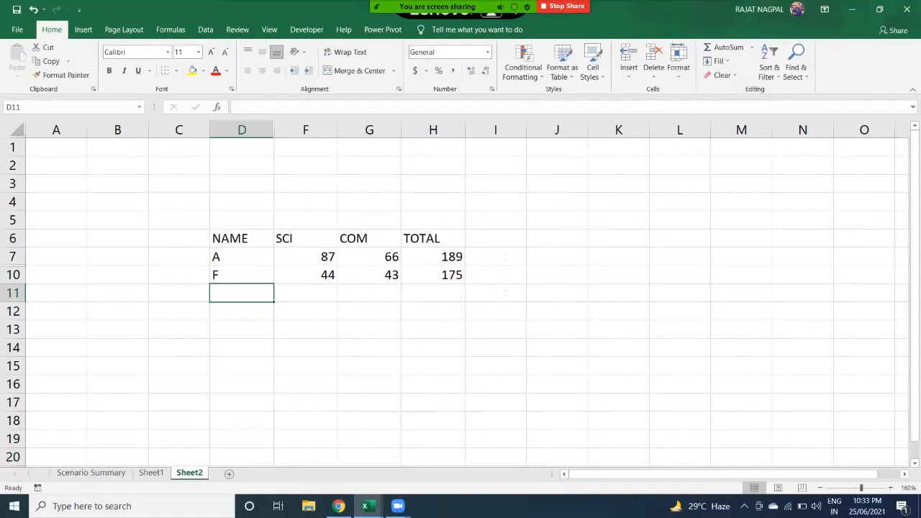
click(678, 61)
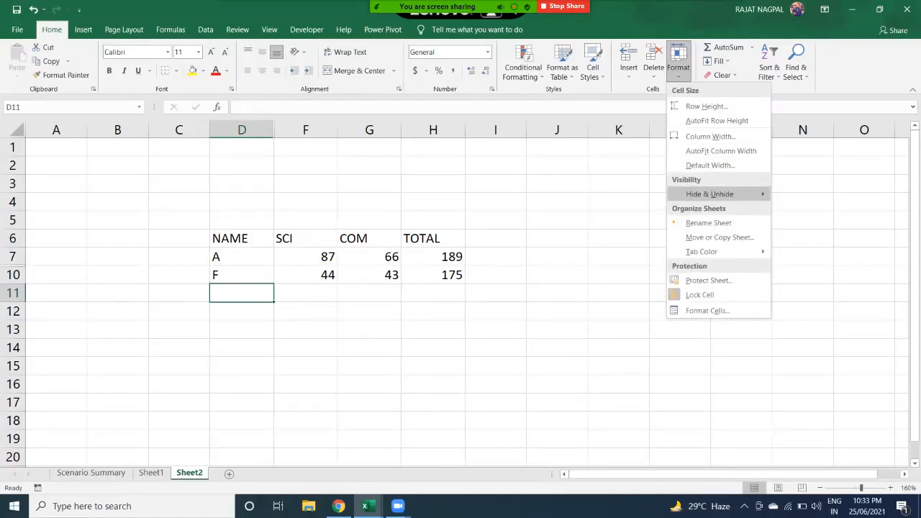
mouse_move(709, 194)
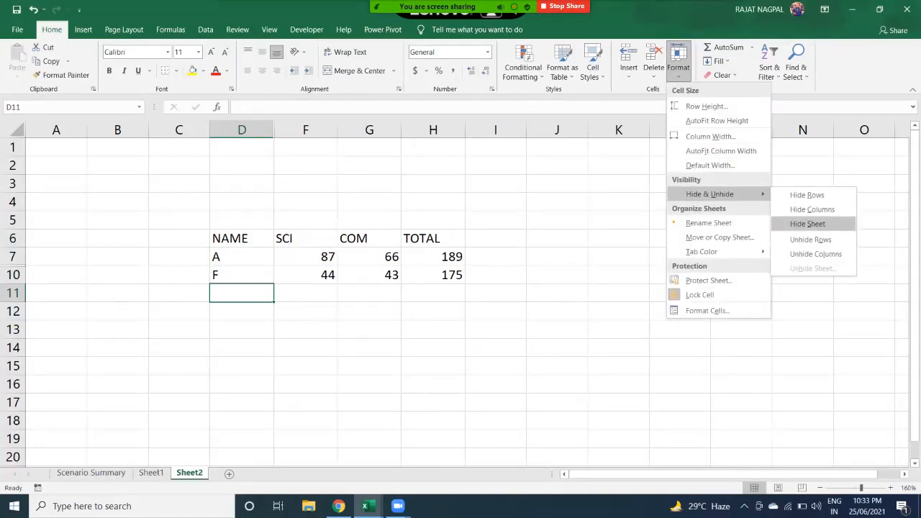
click(807, 223)
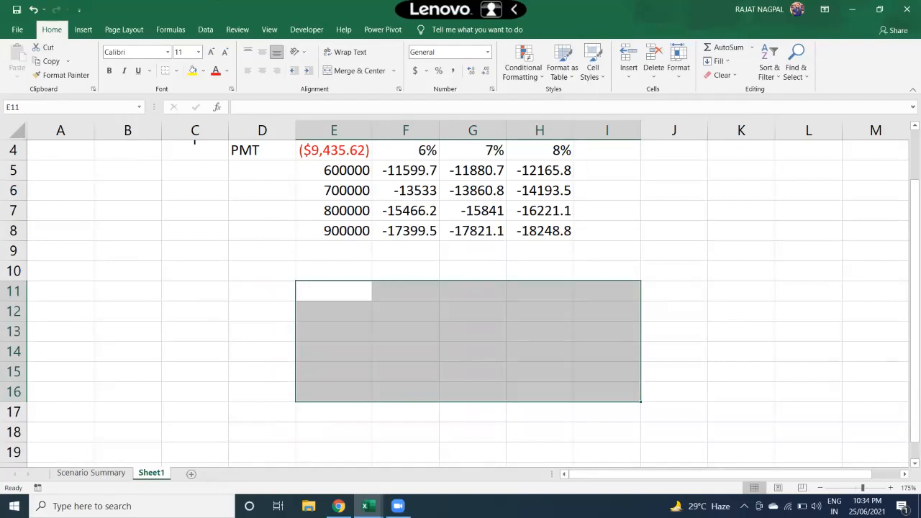
- Unhide Sheet2 from the Unhide Sheet list
click(678, 61)
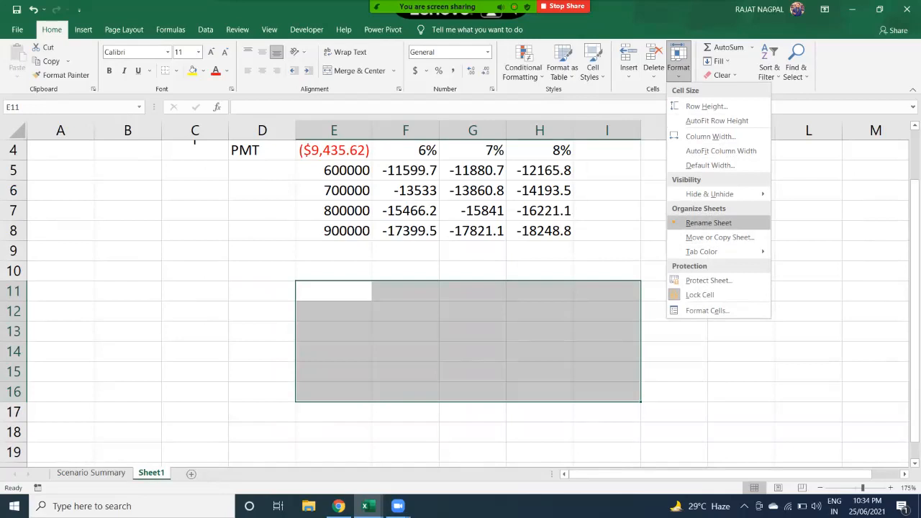
mouse_move(709, 194)
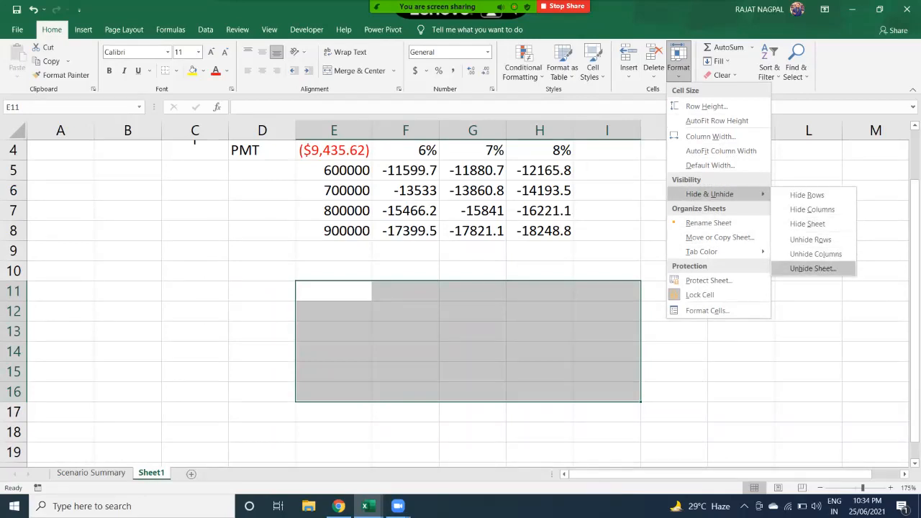
click(813, 268)
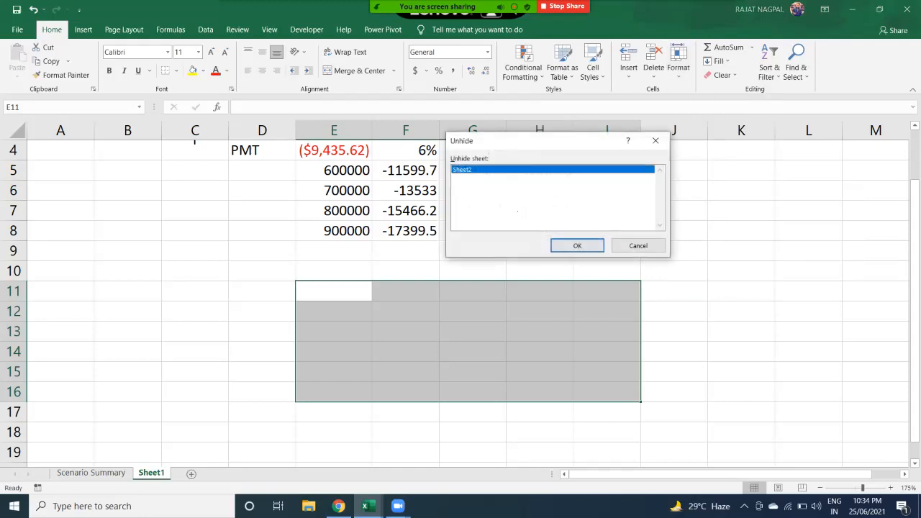
click(577, 245)
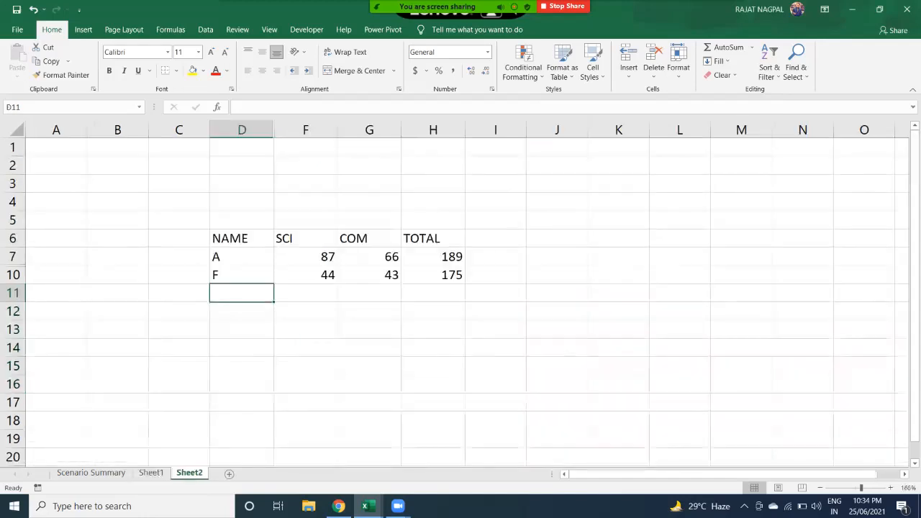
- Select the table area D5:H11 and unhide the SS column
drag(179, 220, 432, 311)
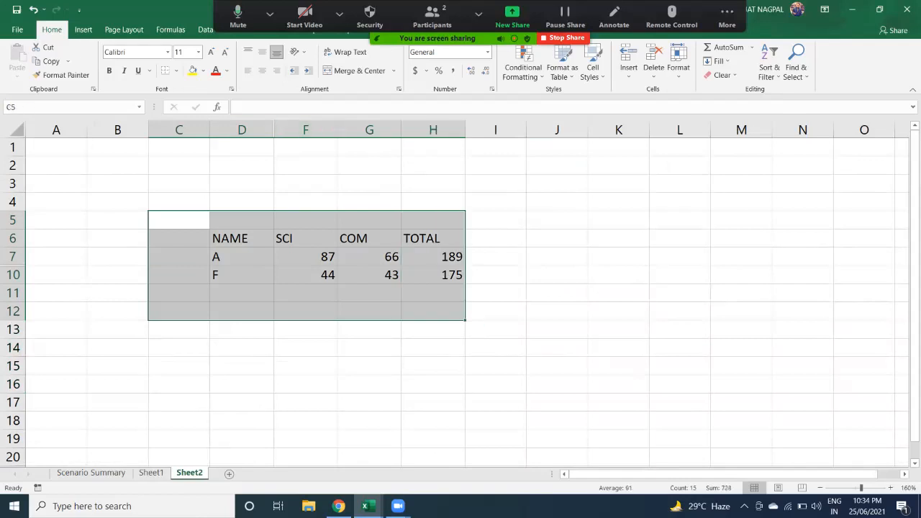
drag(241, 219, 433, 293)
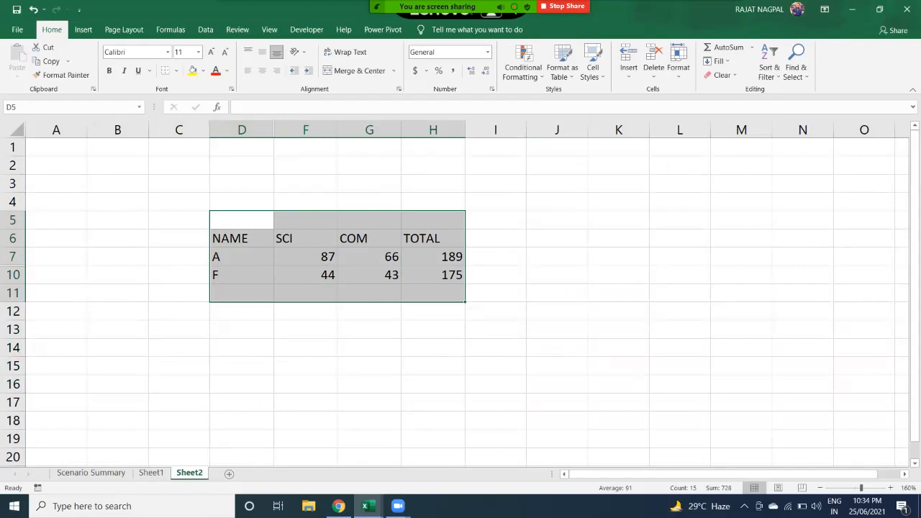
click(679, 61)
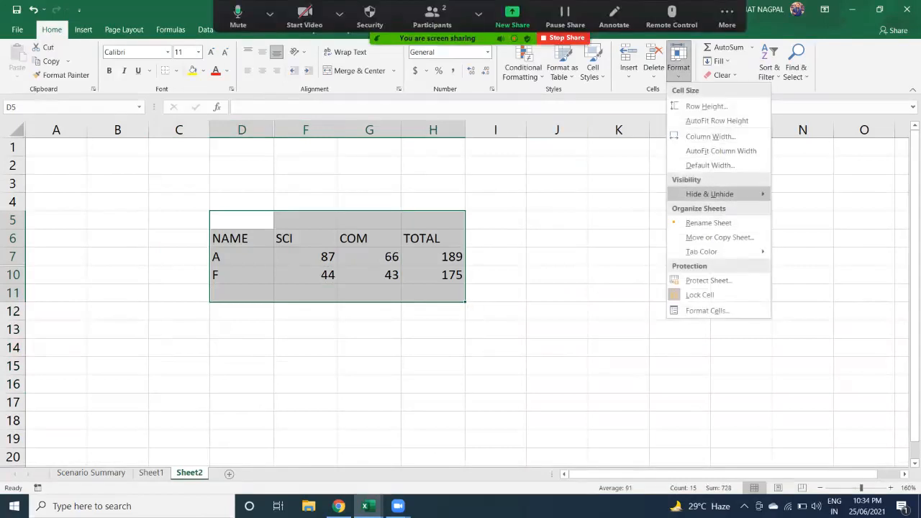
mouse_move(709, 193)
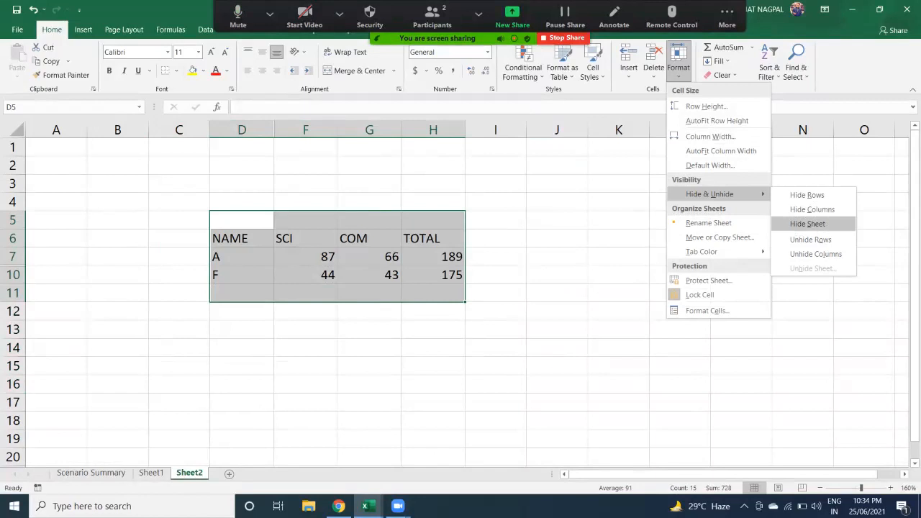
click(815, 253)
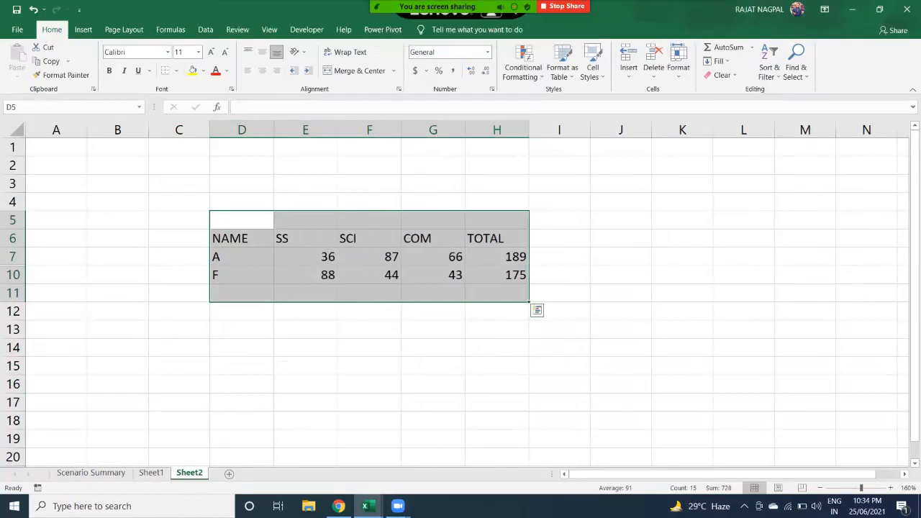
- Unhide rows 8 and 9 and select the full marks table D5:H11
click(678, 61)
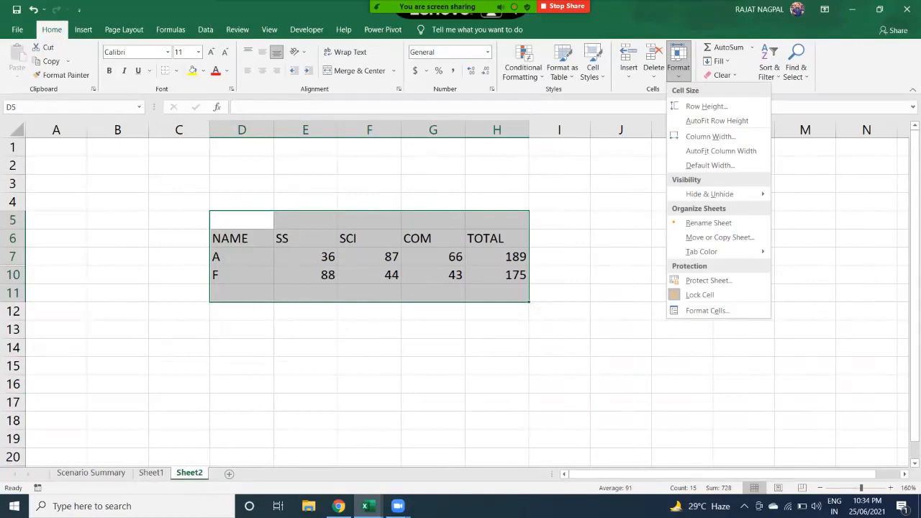
mouse_move(709, 194)
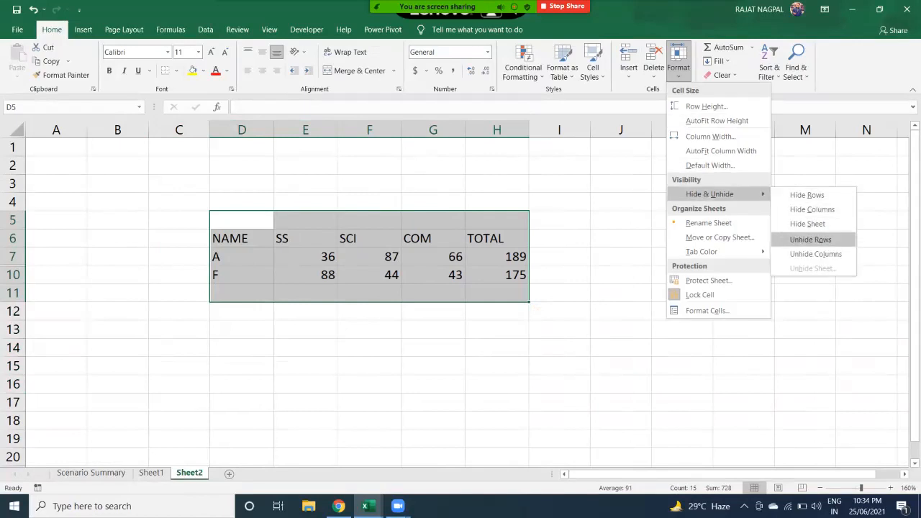
click(810, 238)
drag(241, 220, 503, 329)
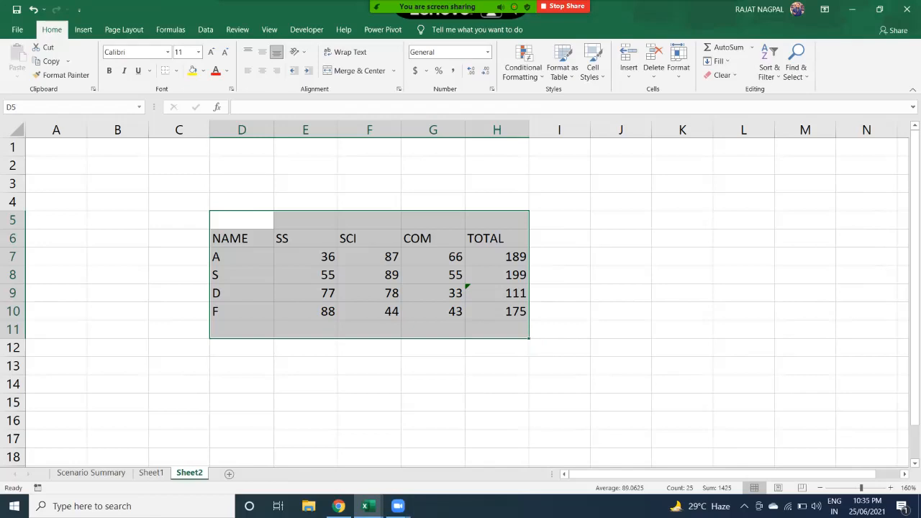
click(679, 61)
mouse_move(708, 195)
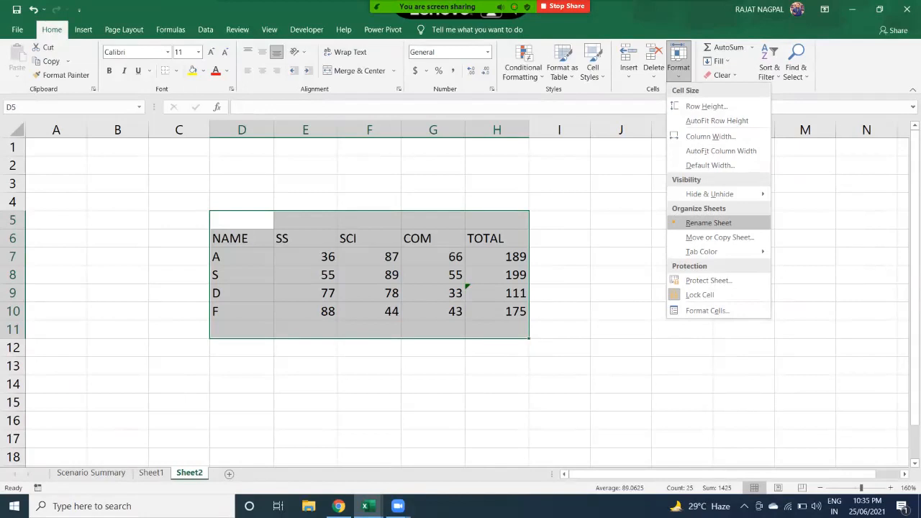
key(Escape)
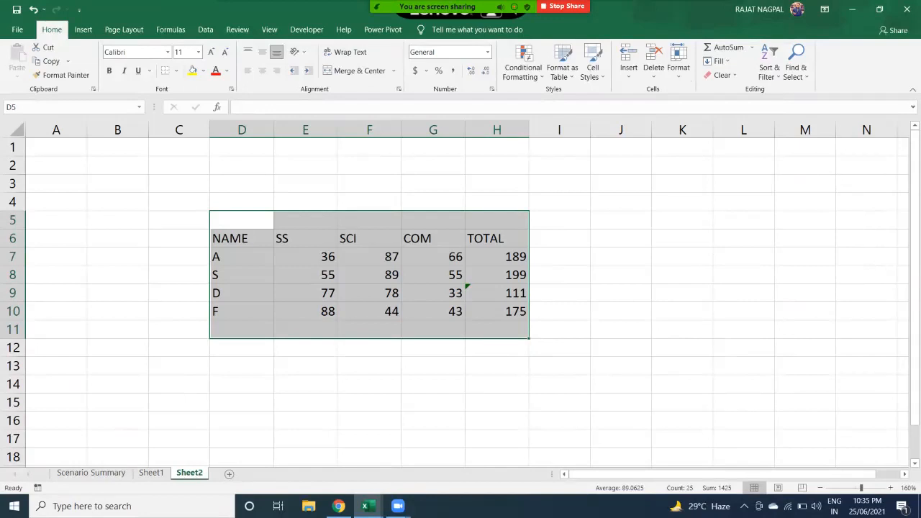
- Rename the Sheet2 tab to the user's first name and the Sheet1 tab to the user's surname
right_click(189, 473)
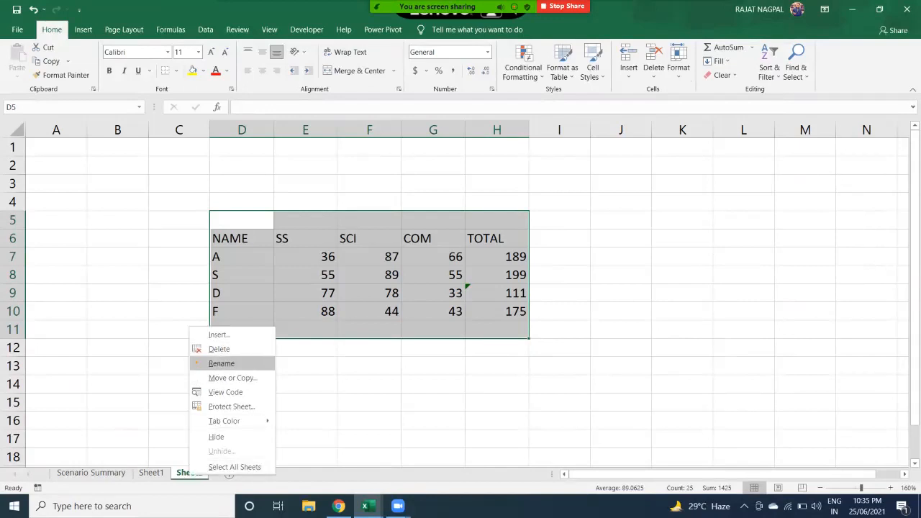
click(221, 363)
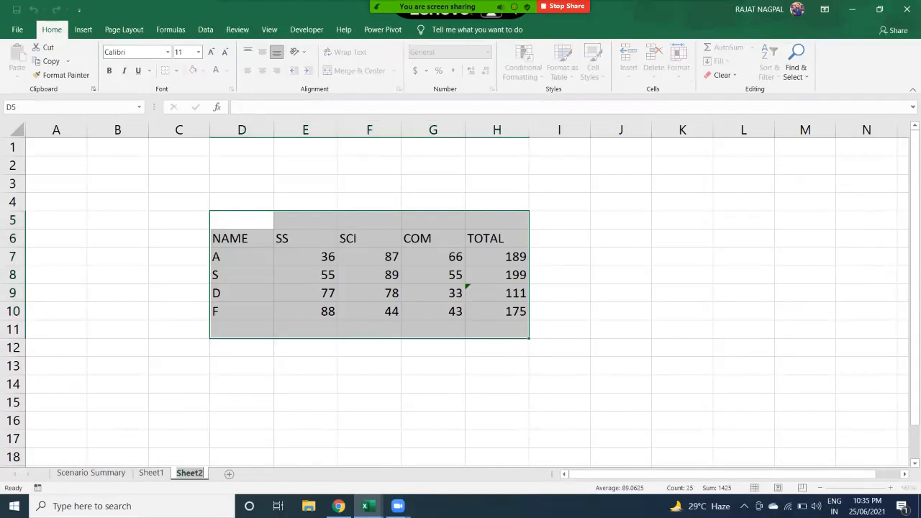
key(Return)
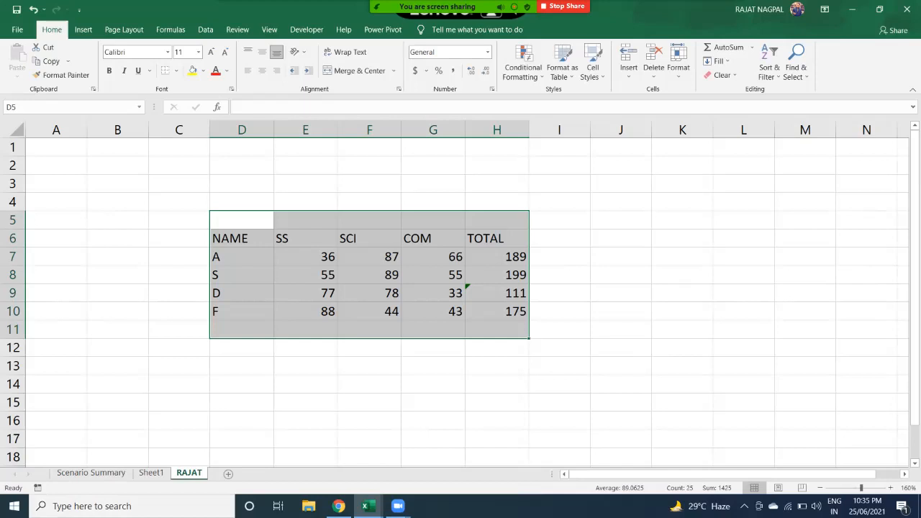
right_click(154, 473)
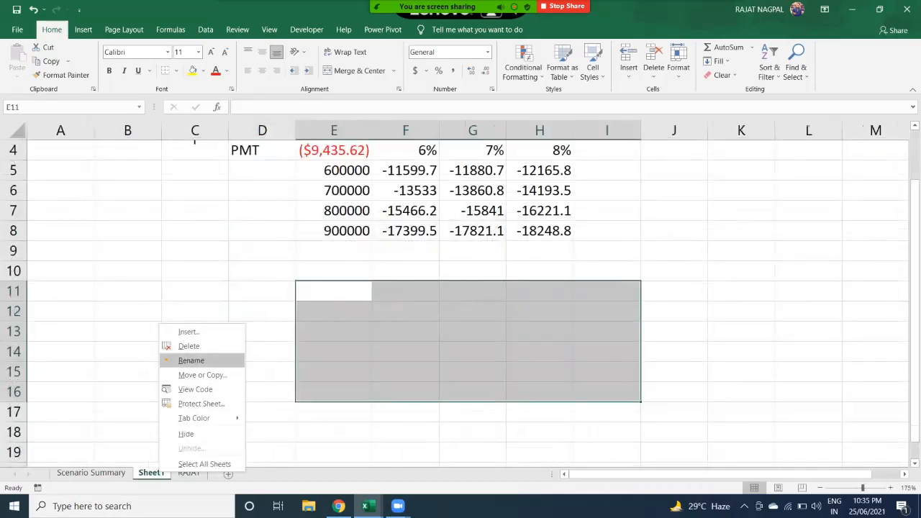
click(191, 360)
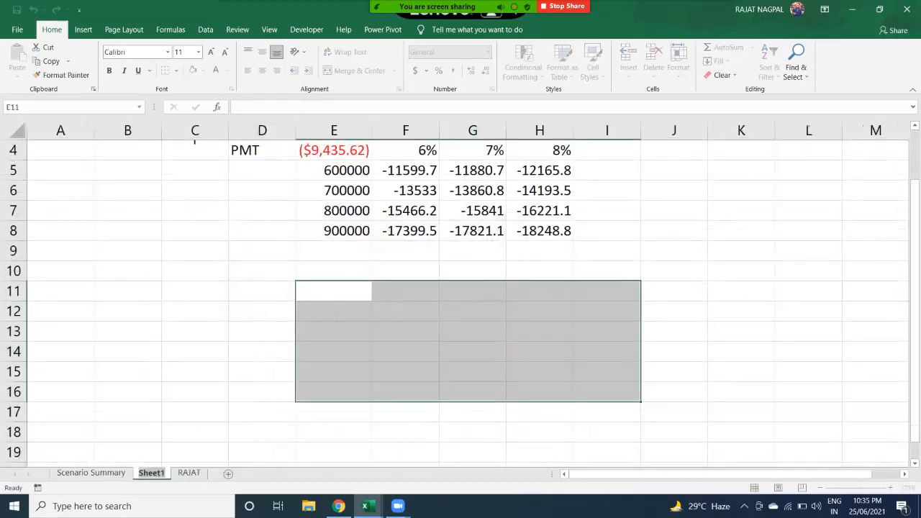
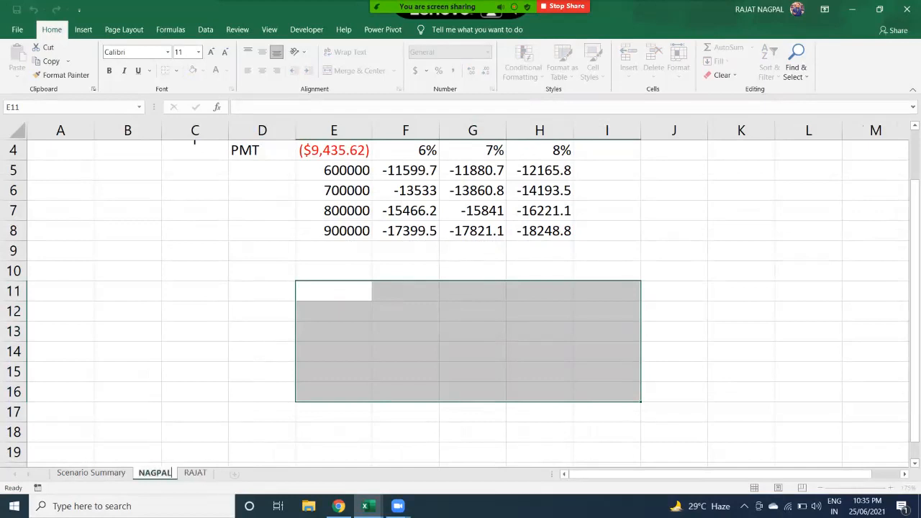
key(Return)
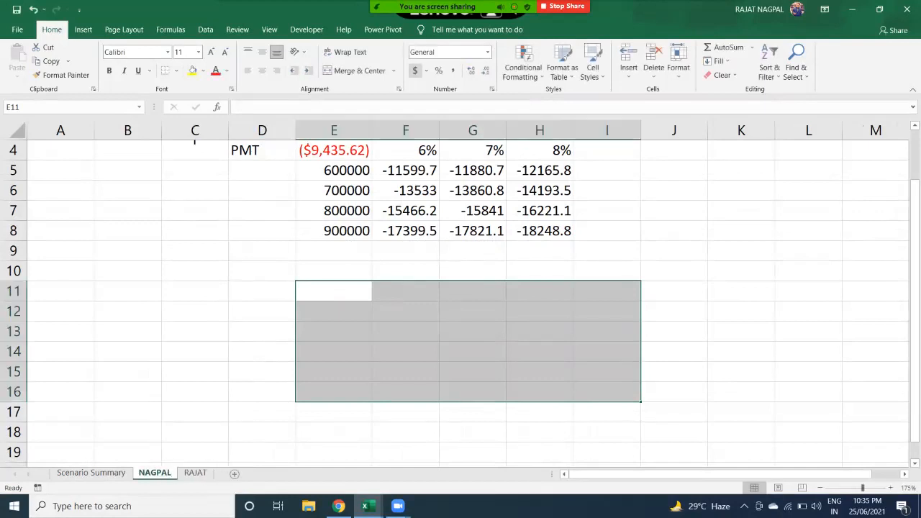
- Rename the Scenario Summary sheet to 'MR' followed by a person's name, using Format > Rename Sheet
click(90, 473)
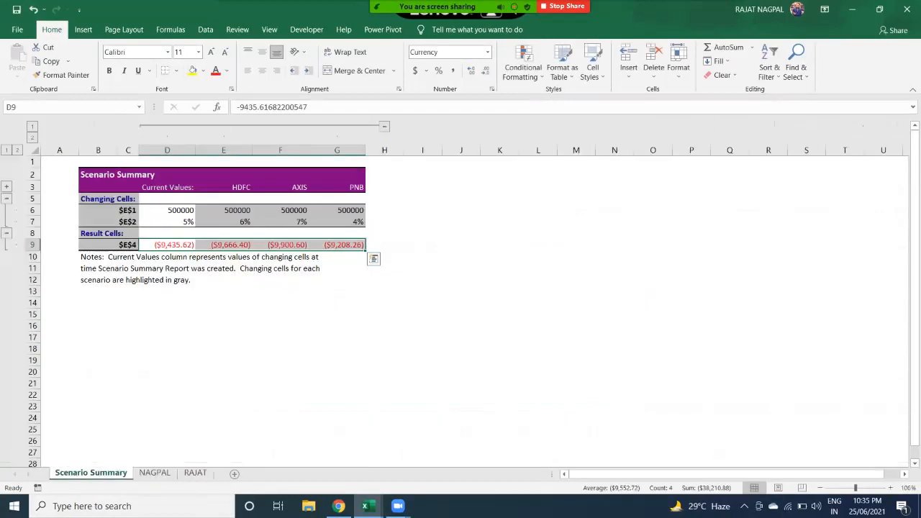
click(678, 62)
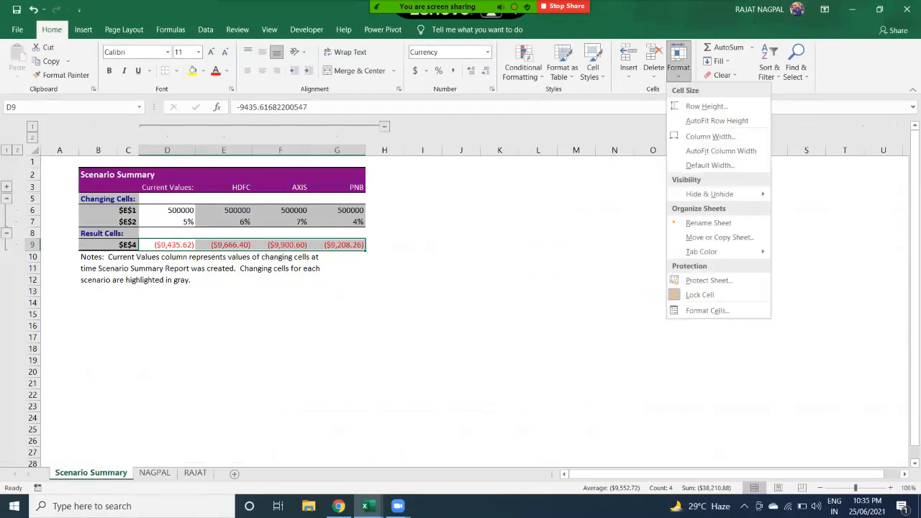
click(708, 222)
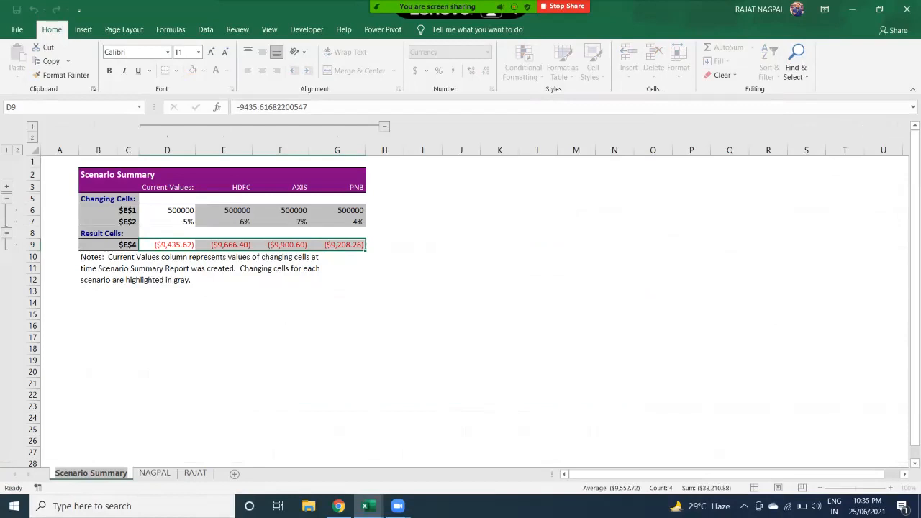
text(MR R)
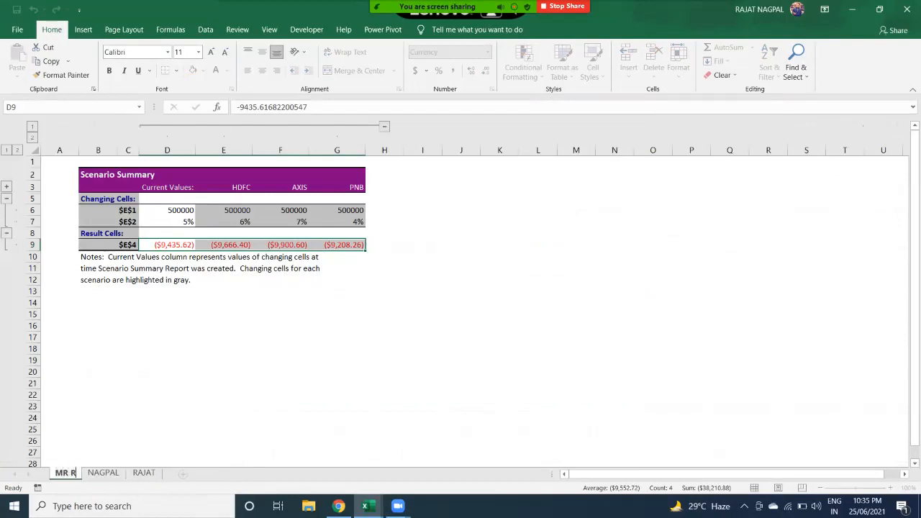
text(AJESH)
key(Return)
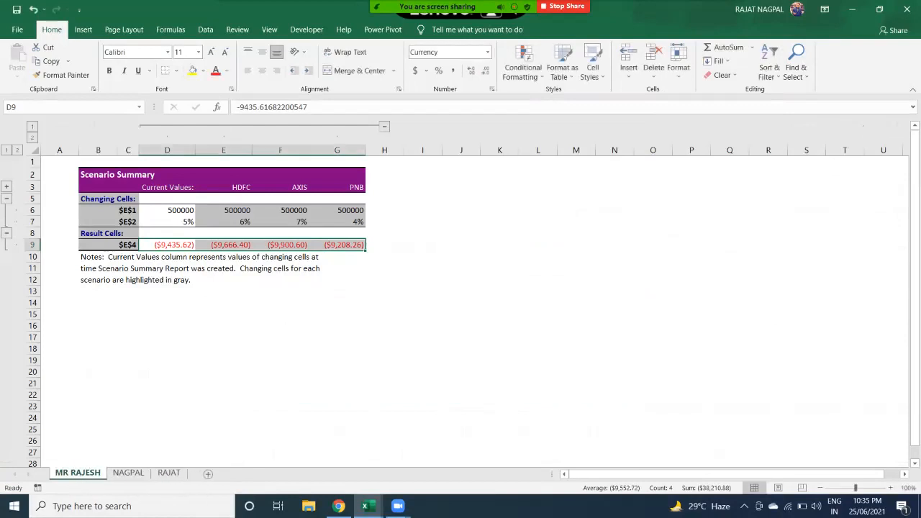
- Reopen Rename Sheet and edit the new tab name in place on the tab
click(677, 61)
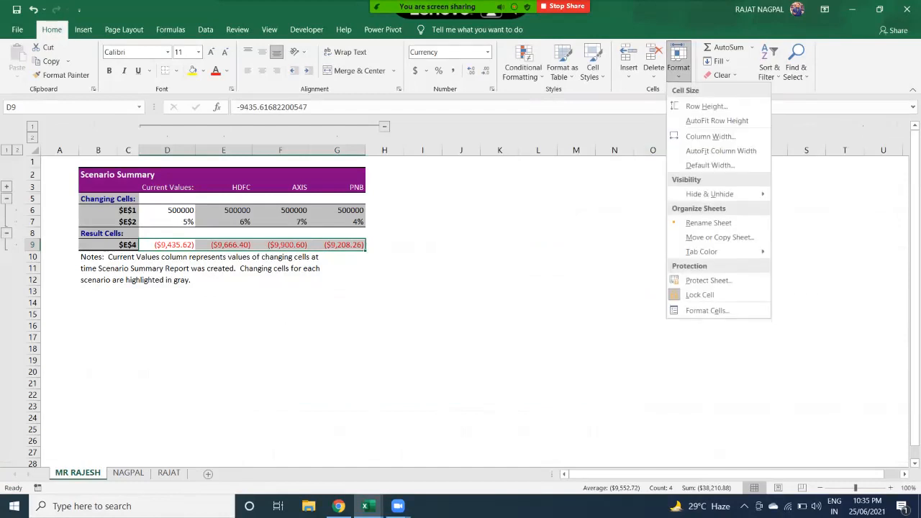
key(Escape)
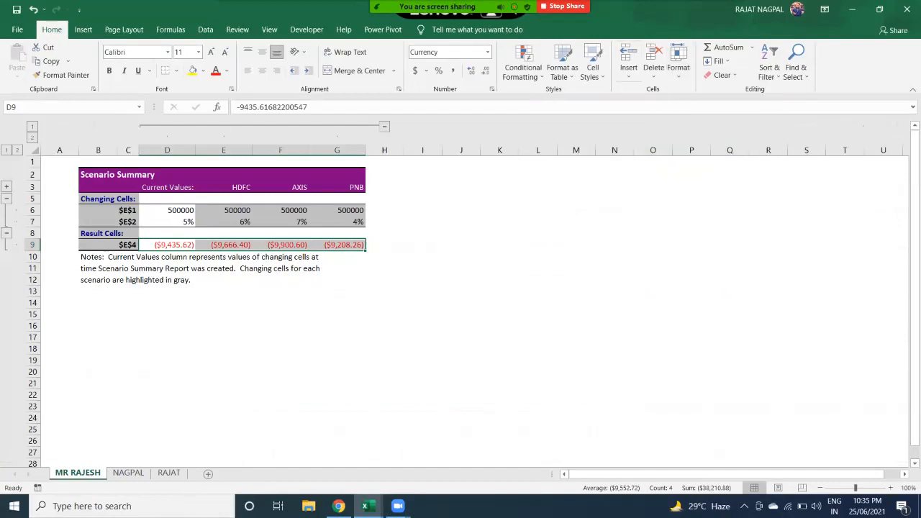
click(677, 62)
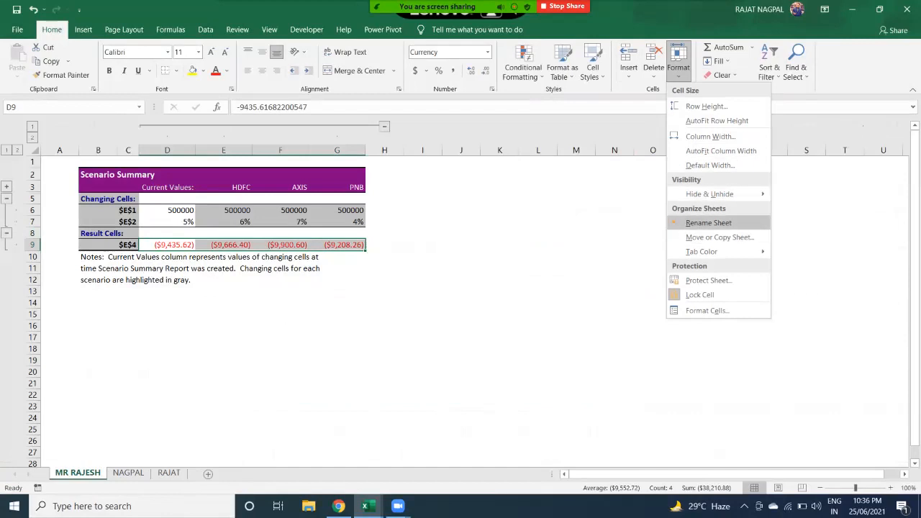
click(708, 222)
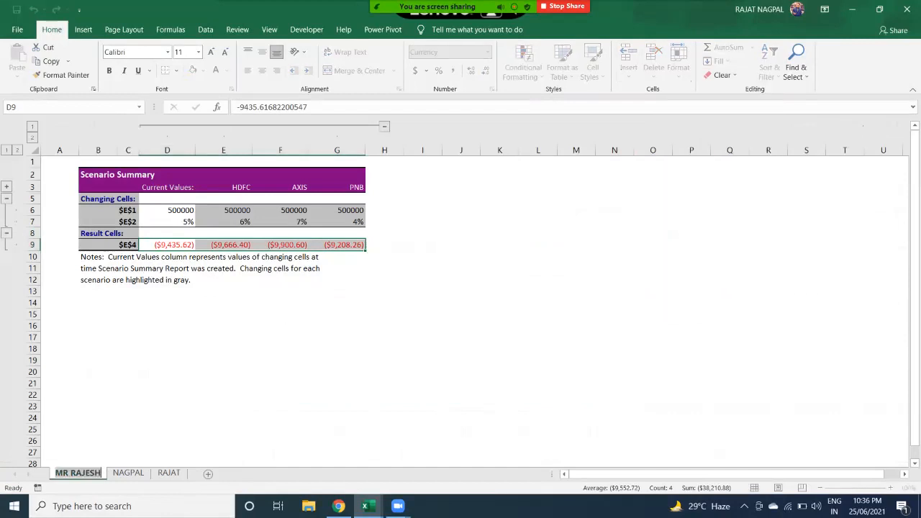
click(60, 473)
mouse_move(56, 473)
mouse_down()
mouse_move(97, 472)
mouse_move(56, 472)
mouse_up()
click(96, 472)
click(61, 472)
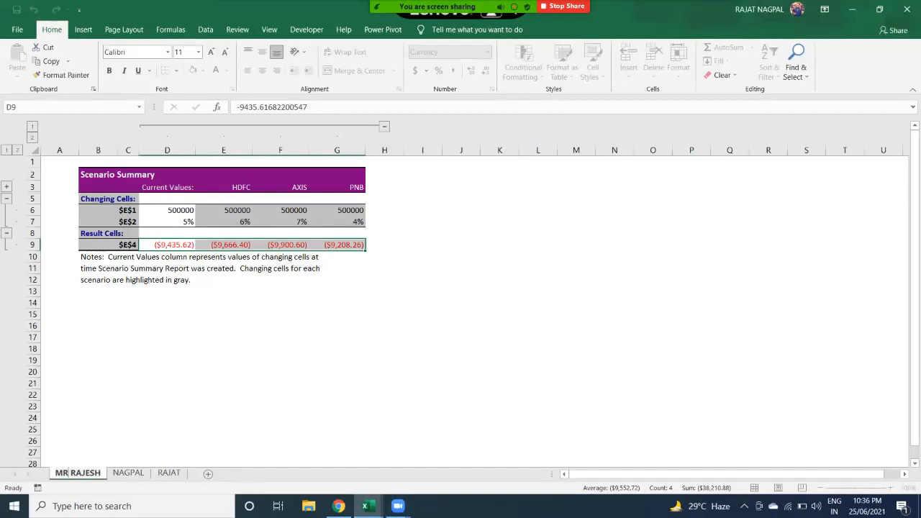
- Keep the new tab name, close the Tab Color choices without applying one, and show the first-name sheet
key(Return)
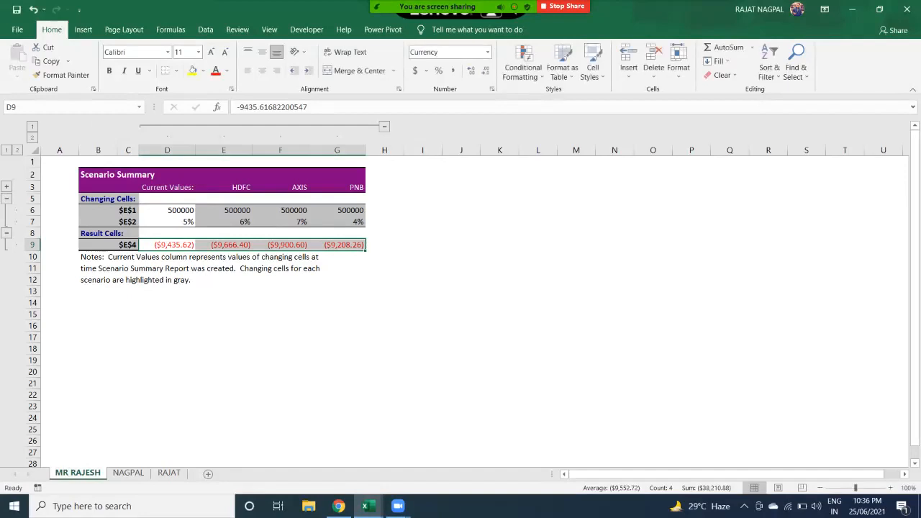
click(678, 61)
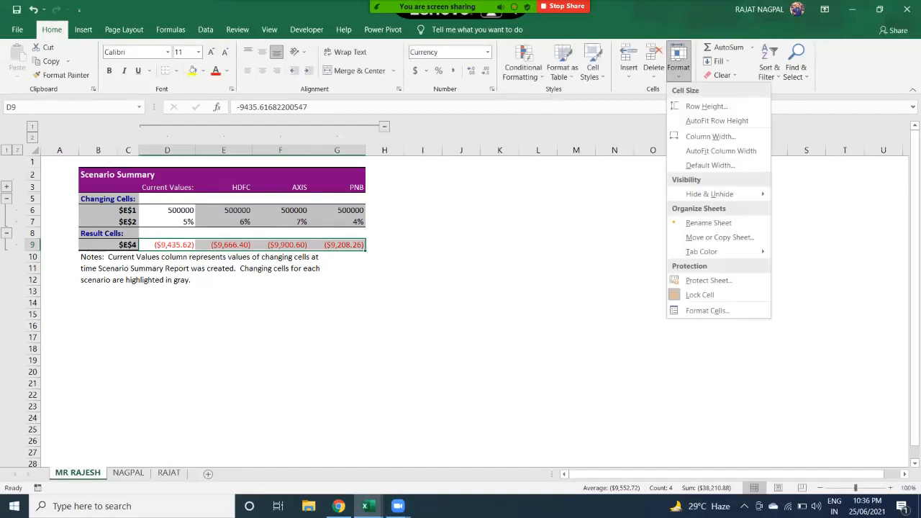
mouse_move(702, 251)
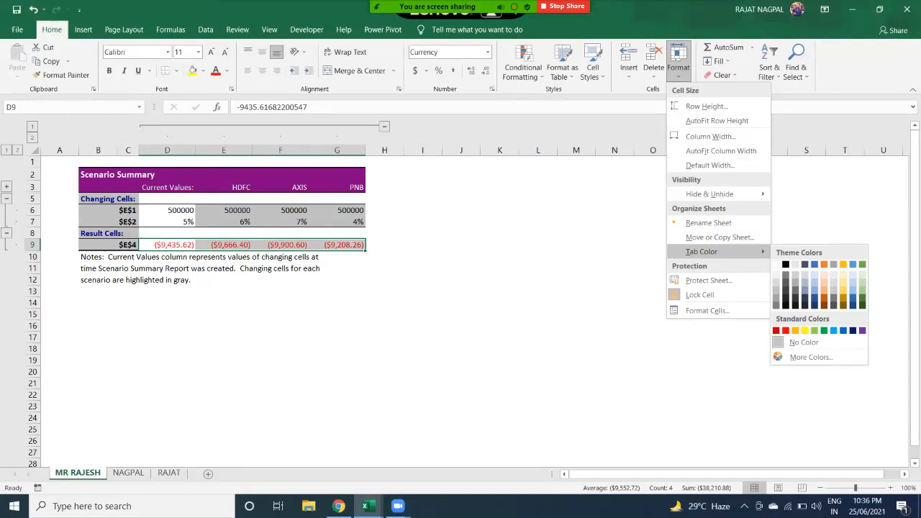
click(533, 324)
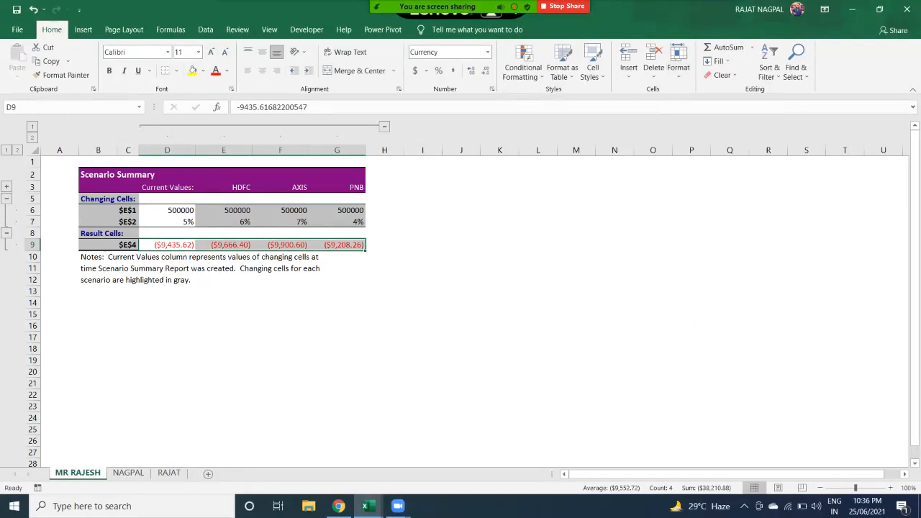
click(169, 473)
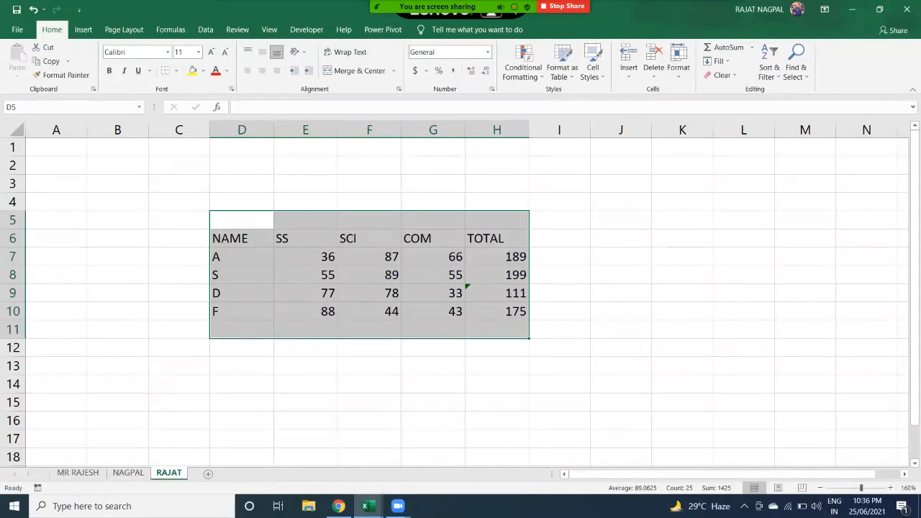
- Give the first-name sheet's tab the Green standard colour via Format > Tab Color
click(128, 472)
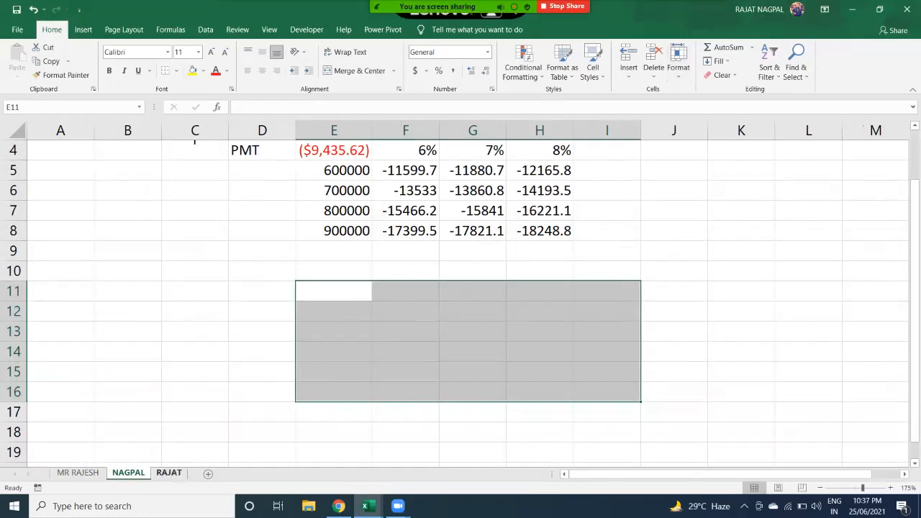
click(168, 472)
click(678, 61)
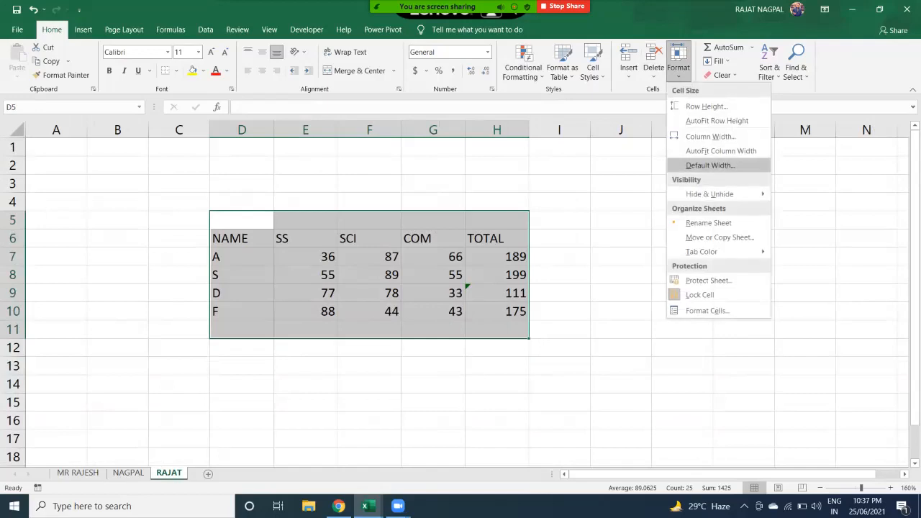
mouse_move(719, 251)
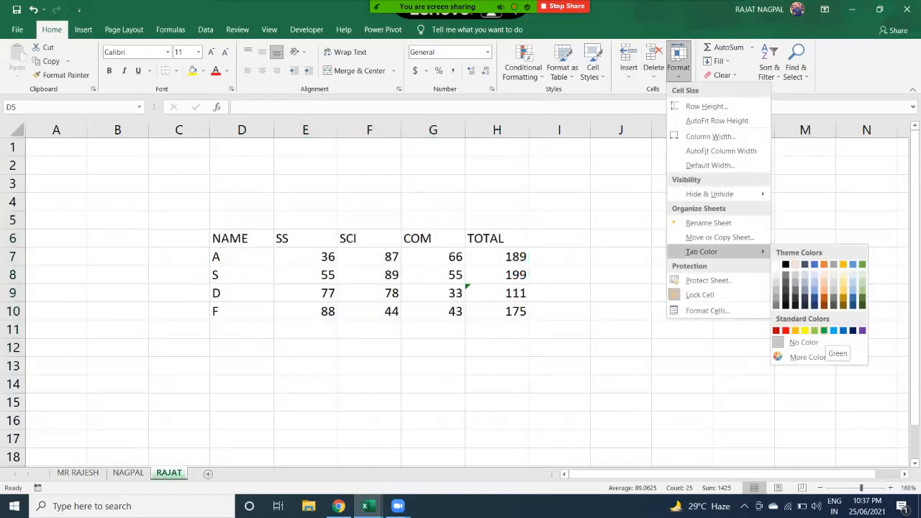
click(824, 331)
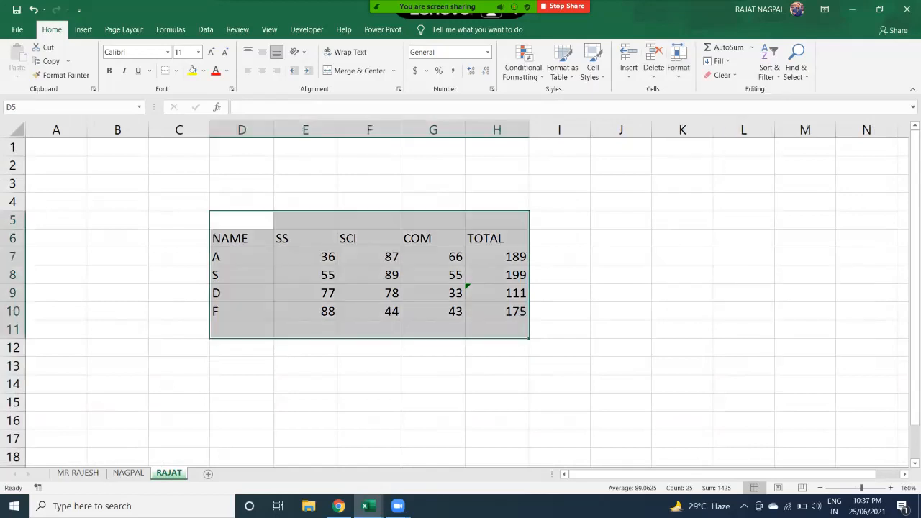
- Colour the surname sheet's tab red from the standard tab colours
mouse_move(460, 7)
click(128, 473)
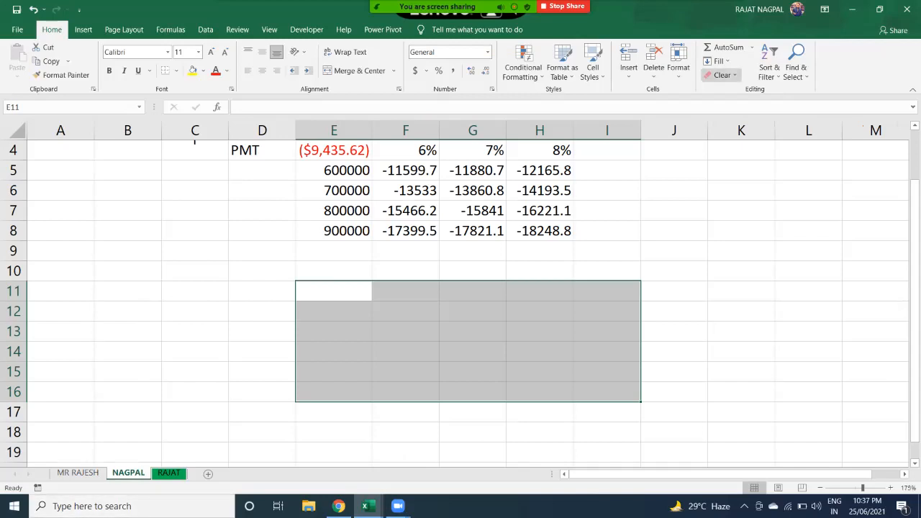
click(678, 61)
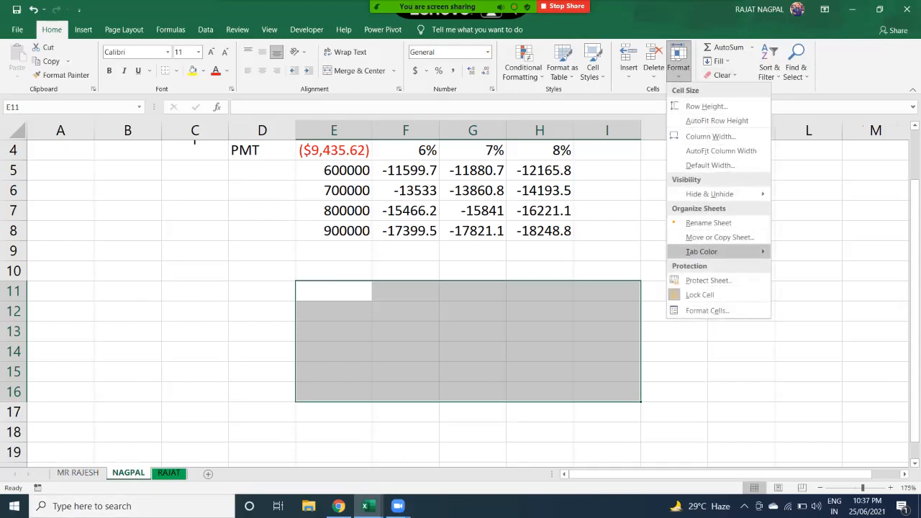
mouse_move(701, 251)
click(786, 330)
- Flip between the two named sheets with Ctrl+Page Up/Down, finishing on the first-name sheet
key(ctrl+Page_Down)
key(ctrl+Page_Up)
key(ctrl+Page_Down)
key(ctrl+Page_Up)
key(ctrl+Page_Down)
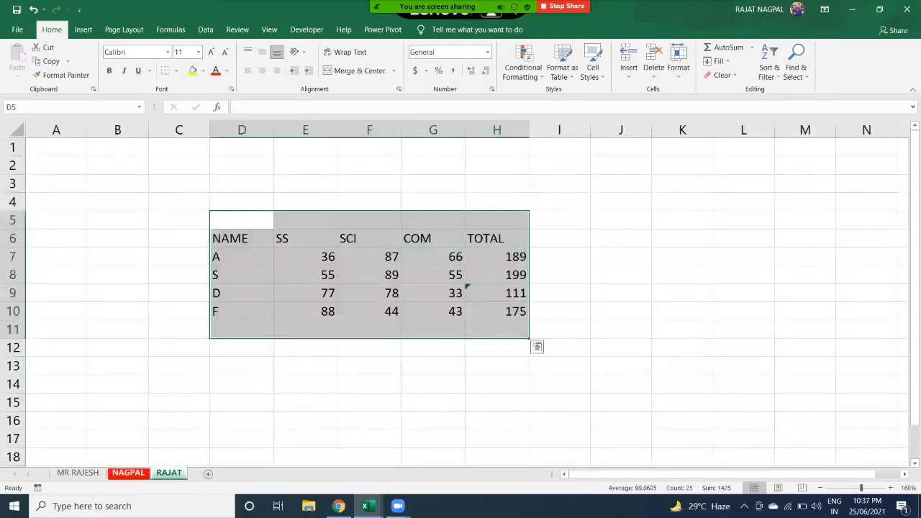
key(ctrl+Page_Up)
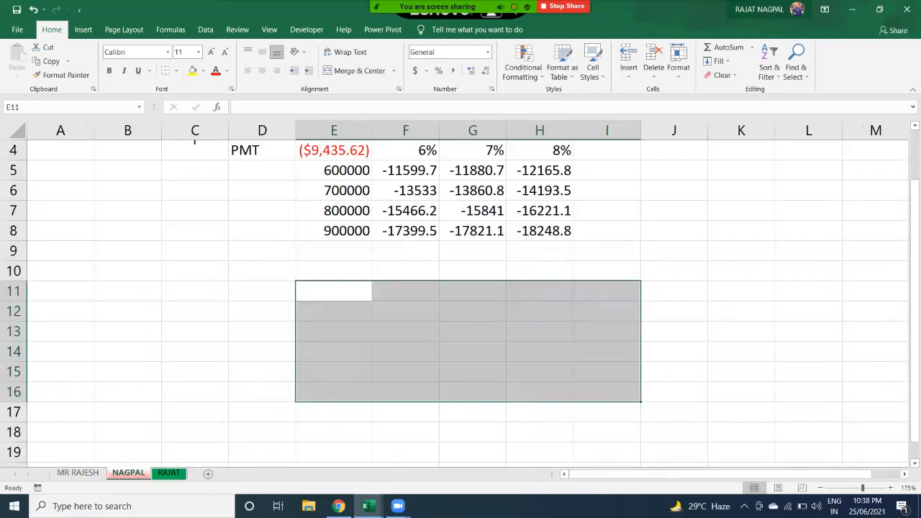
click(678, 61)
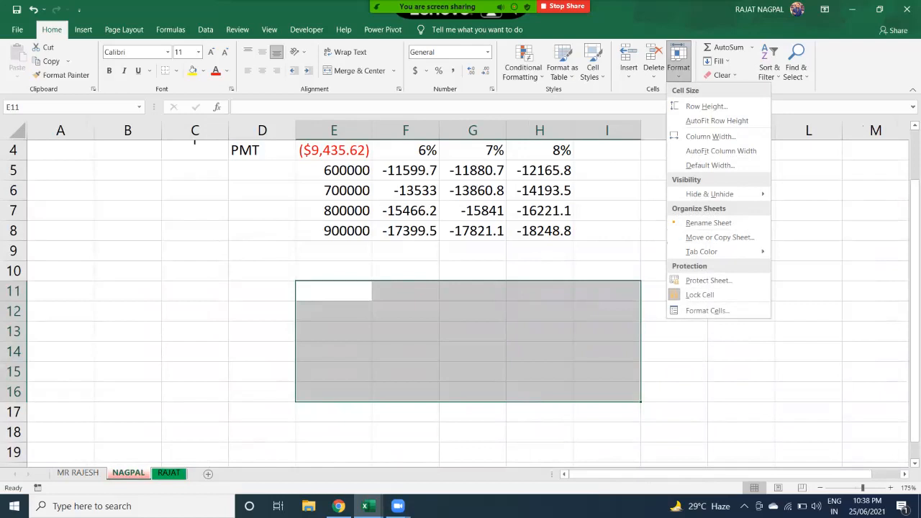
key(Escape)
scroll(460, 302, up, 1)
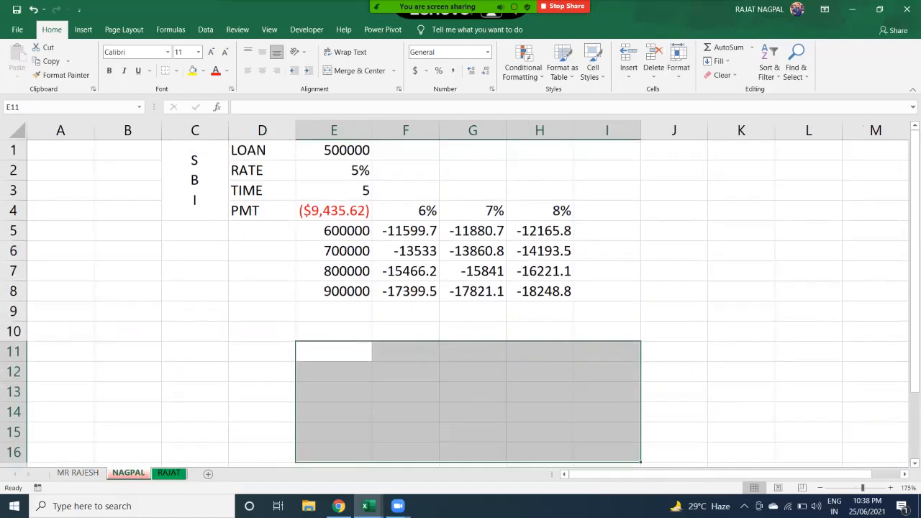
key(ctrl+Page_Down)
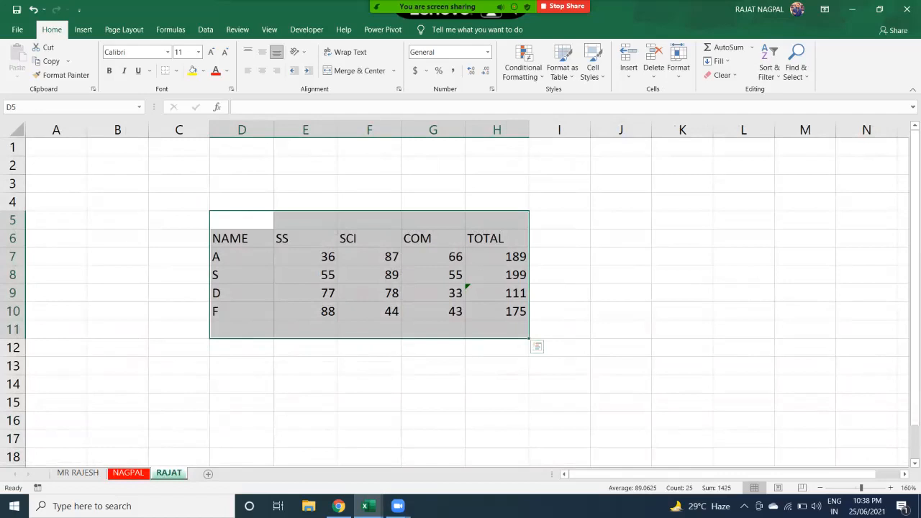
- Duplicate the first-name sheet as a '(2)' copy placed before the original, then view the copy
click(679, 61)
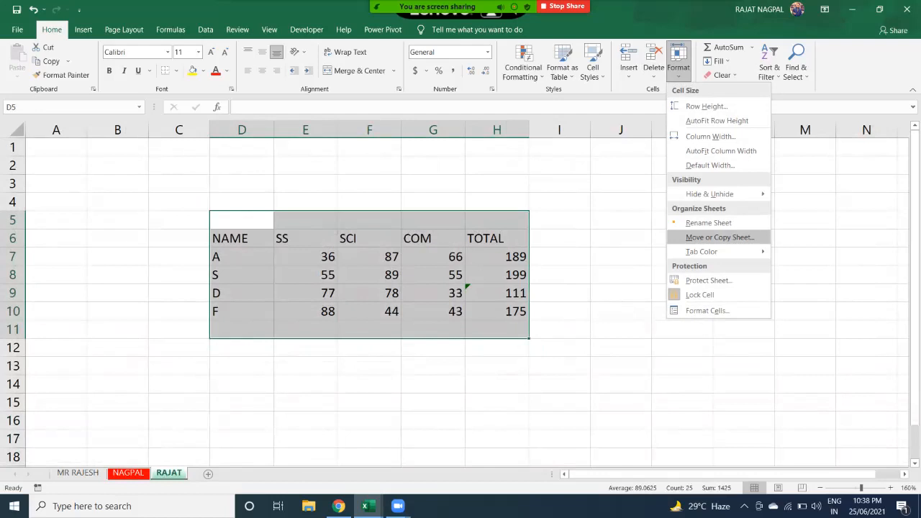
click(719, 236)
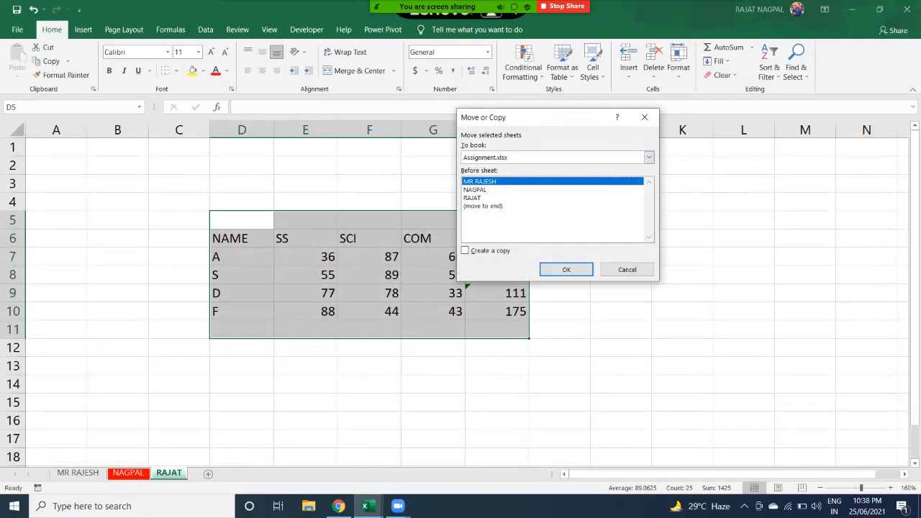
click(472, 198)
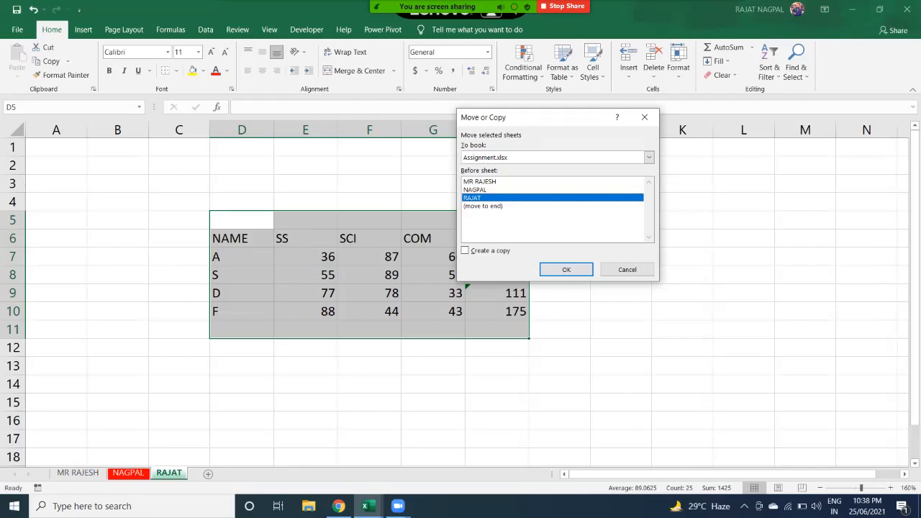
click(465, 250)
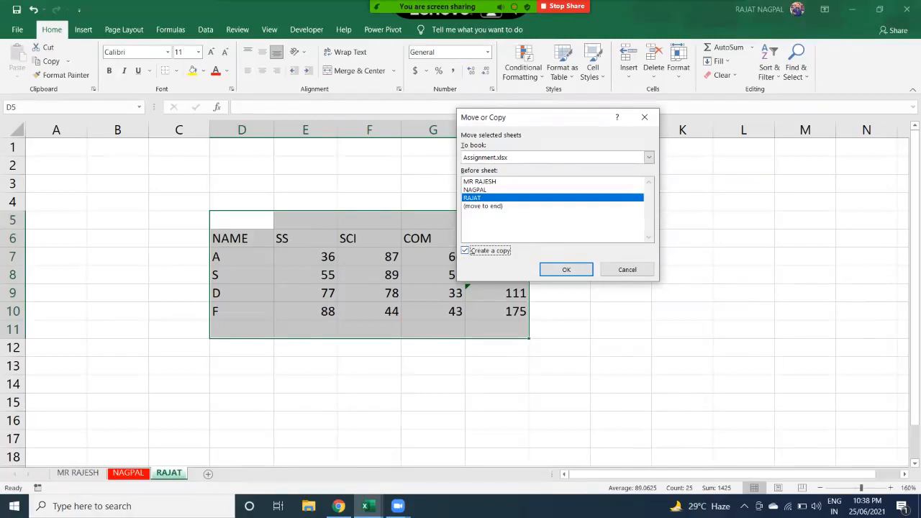
click(566, 269)
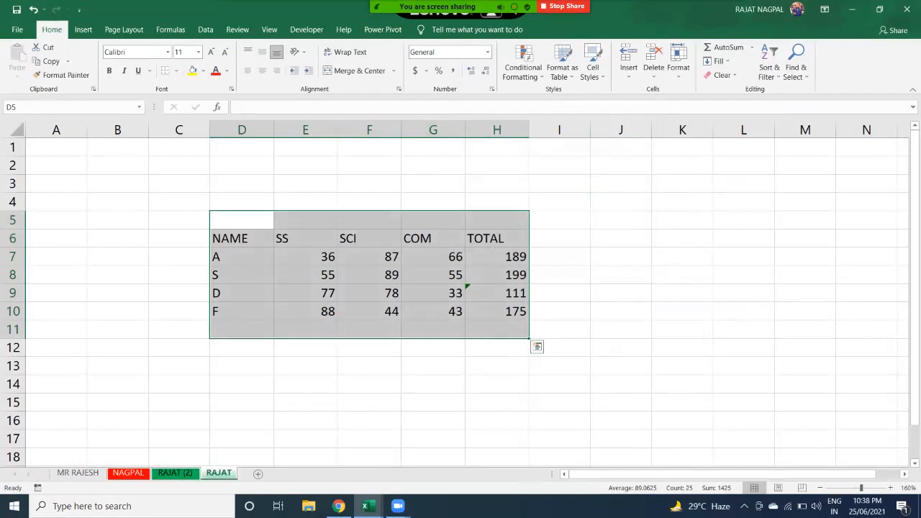
click(175, 472)
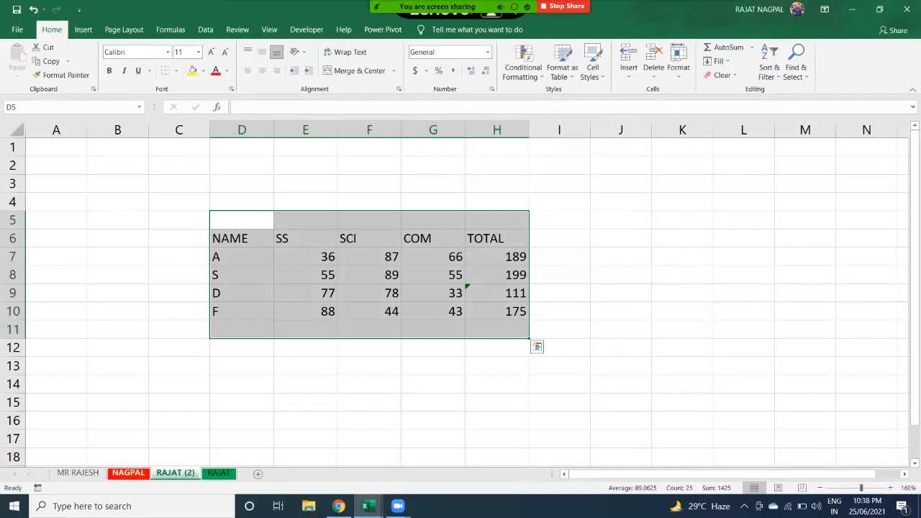
- Duplicate the surname sheet as a '(2)' copy placed before it, ending on the original loan sheet
click(129, 473)
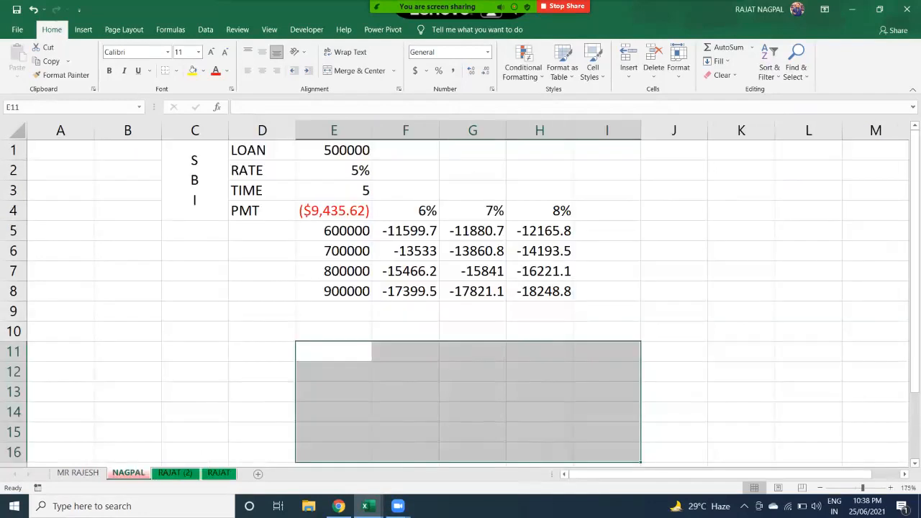
click(678, 59)
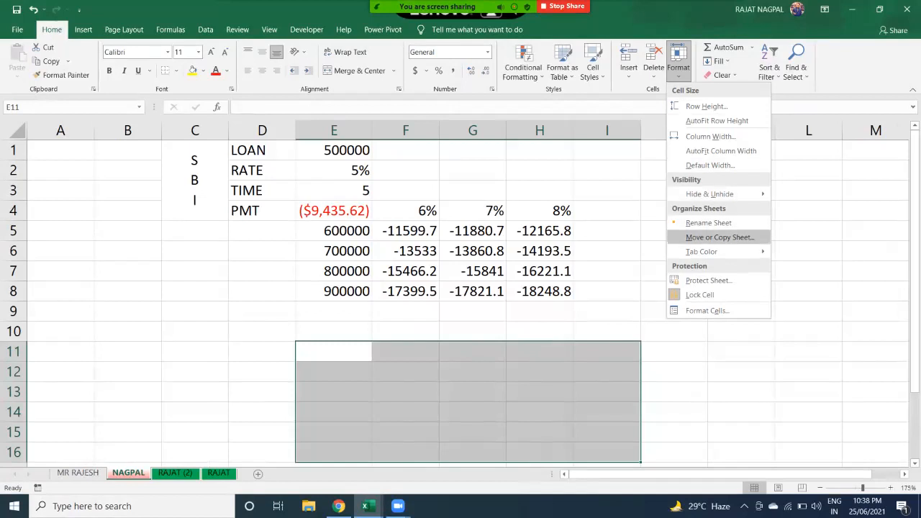
key(Return)
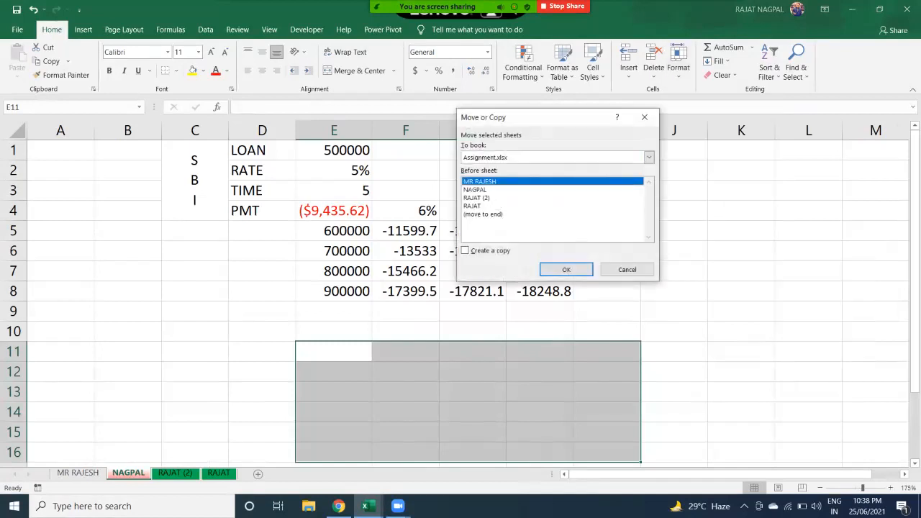
click(476, 190)
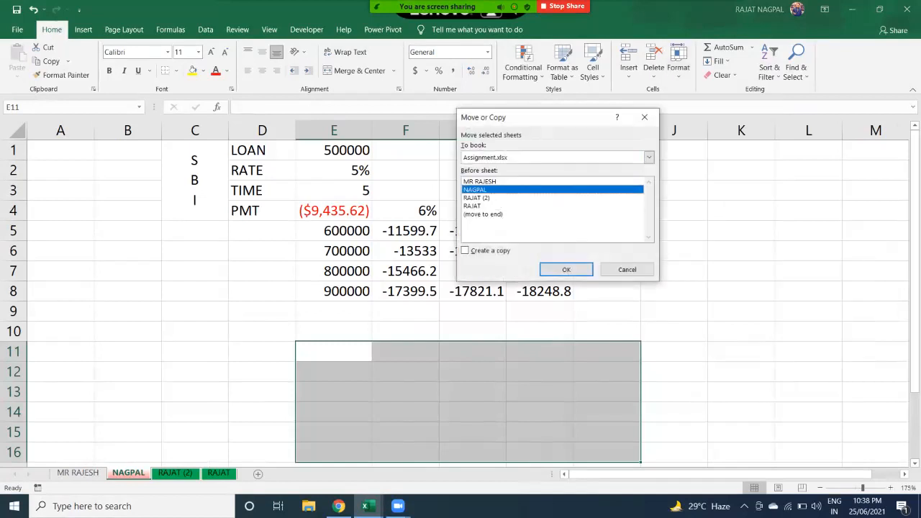
click(466, 251)
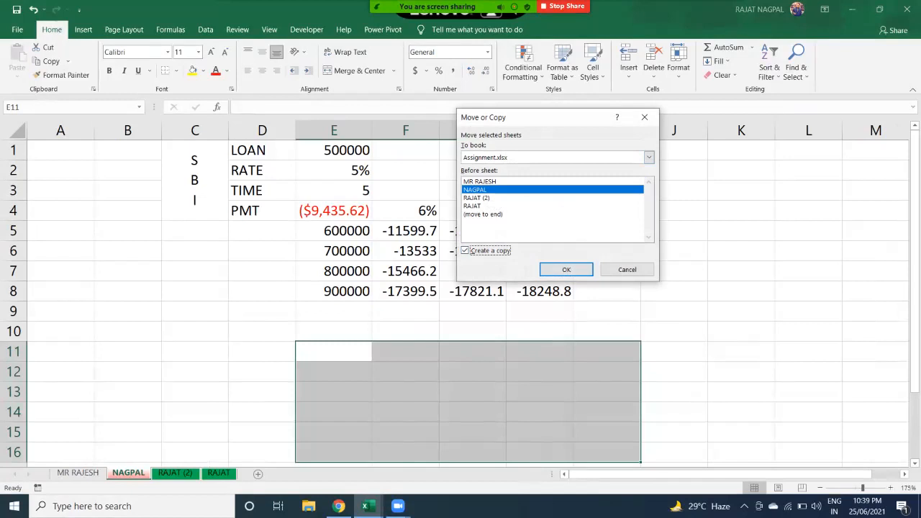
key(Return)
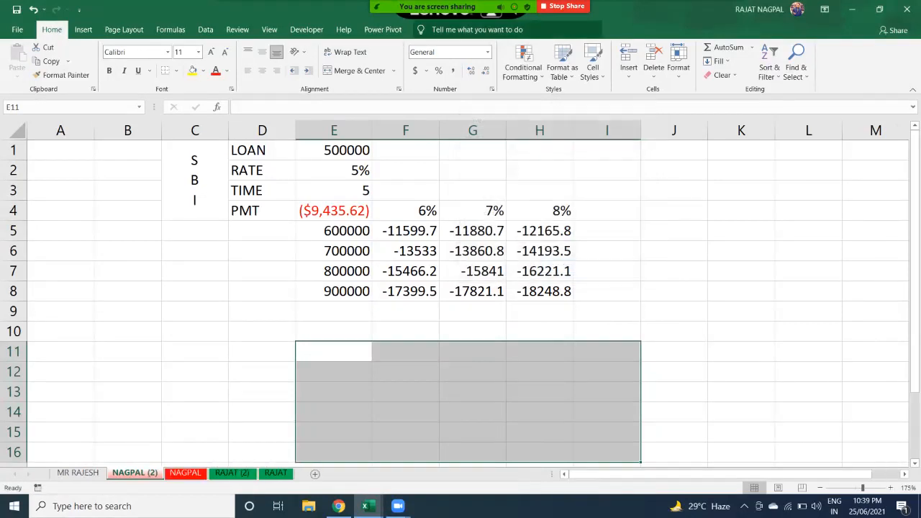
click(186, 473)
click(134, 473)
click(186, 473)
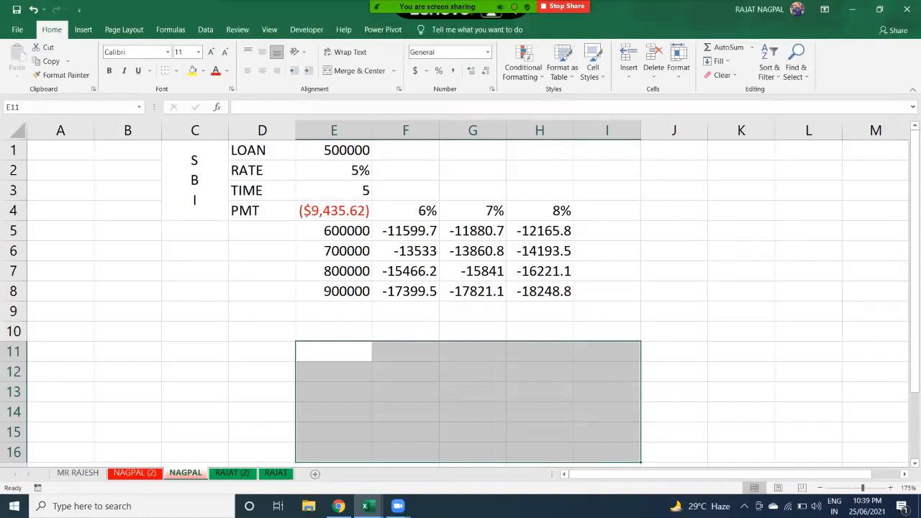
- Protect the surname sheet with a password, entering it and confirming it again
click(679, 61)
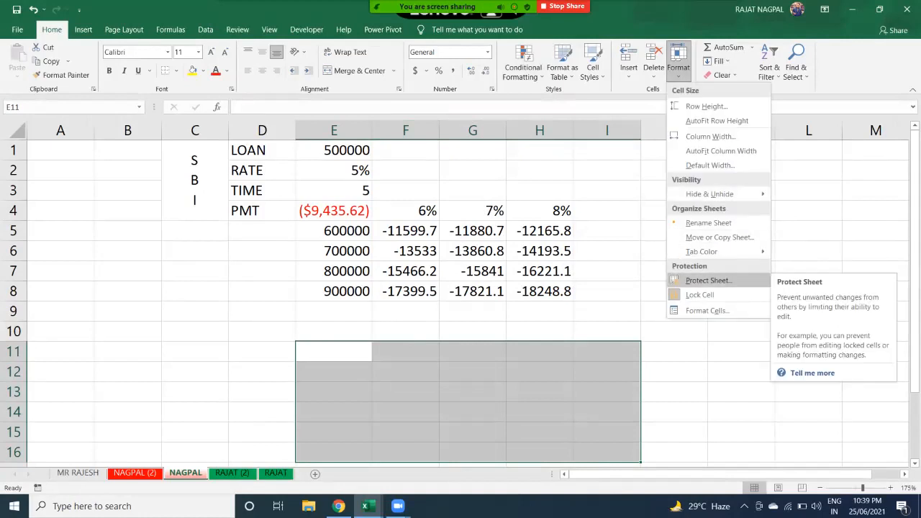
key(Escape)
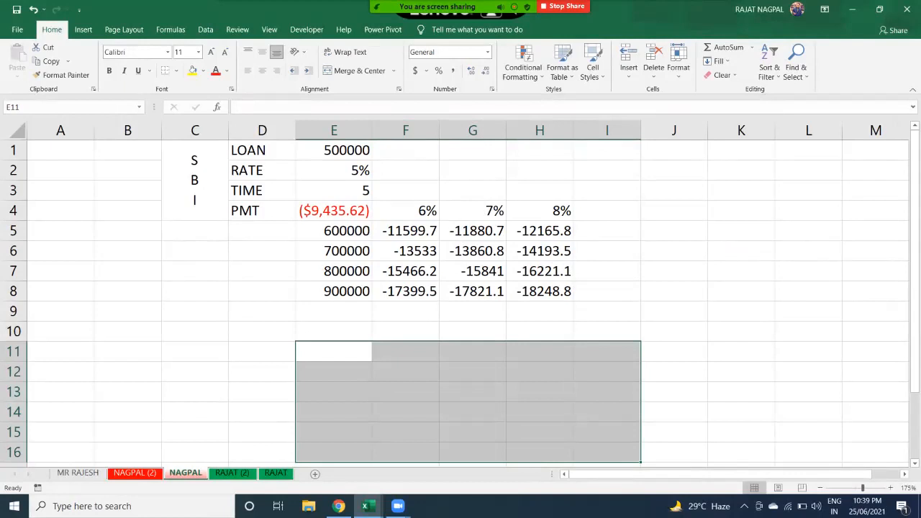
click(673, 170)
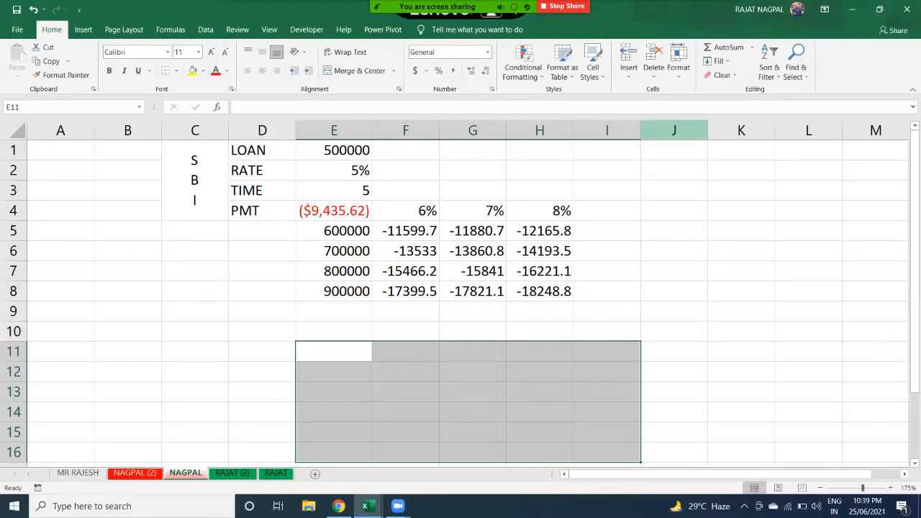
click(678, 62)
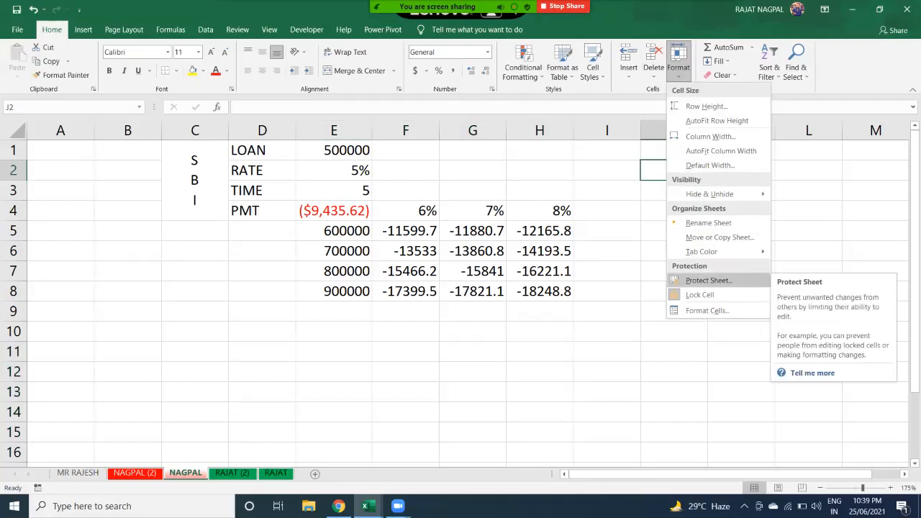
click(708, 280)
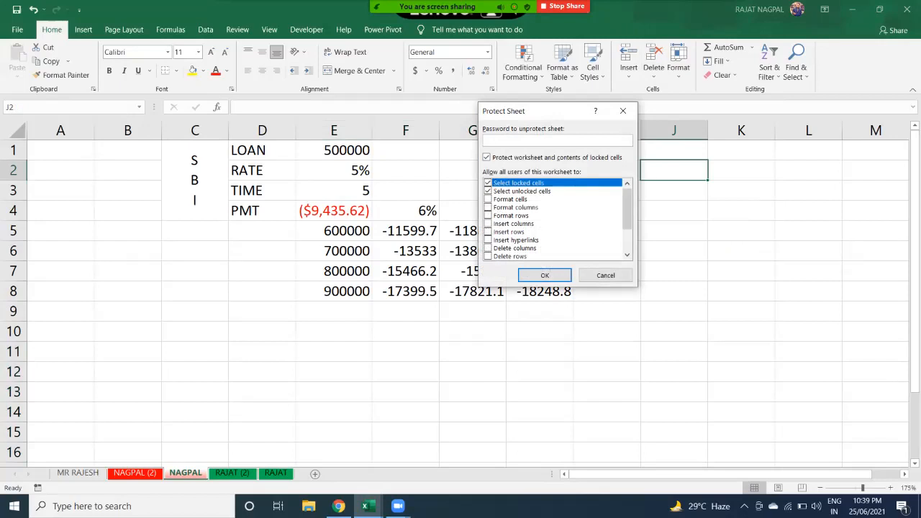
text(123)
key(Return)
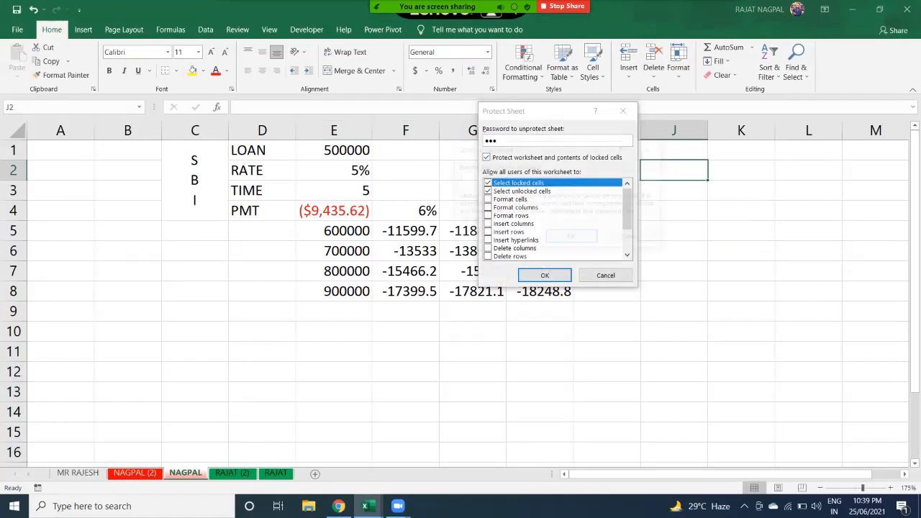
text(123)
key(Return)
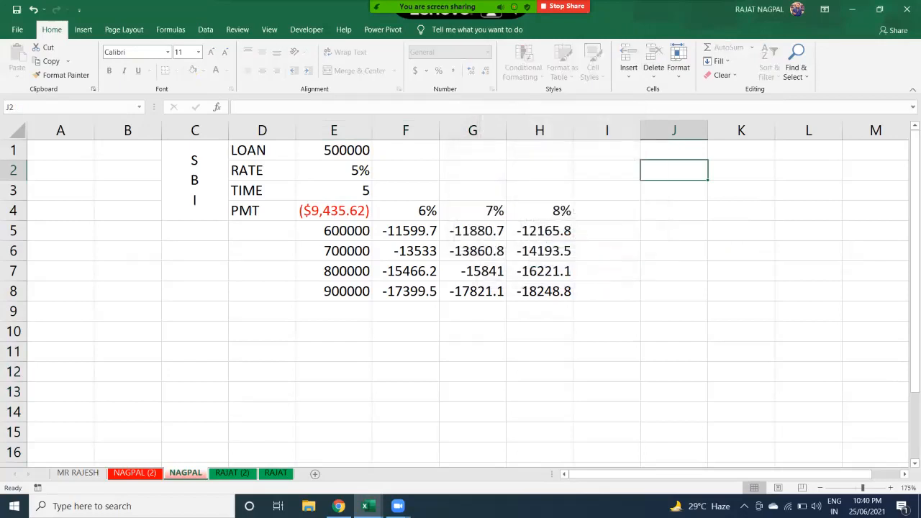
- Try typing into cell F10 and dismiss the protected-sheet warning
click(405, 332)
key(a)
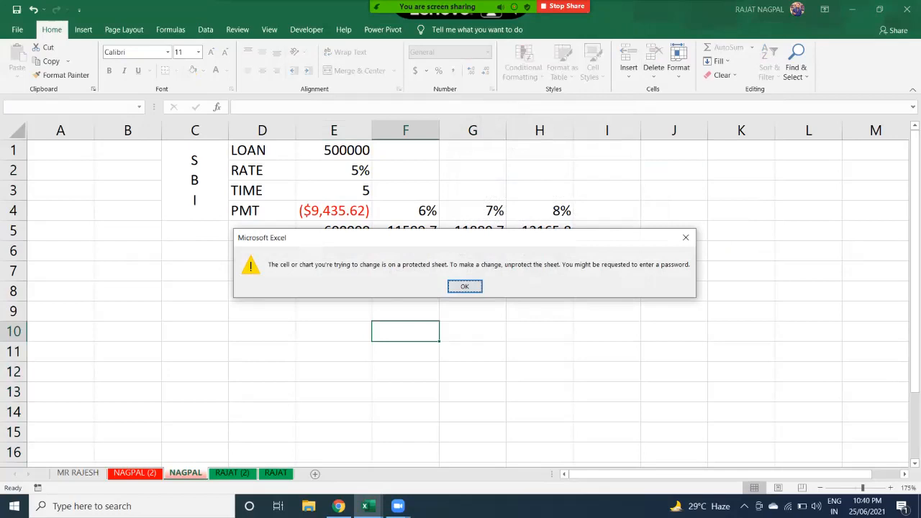
key(Return)
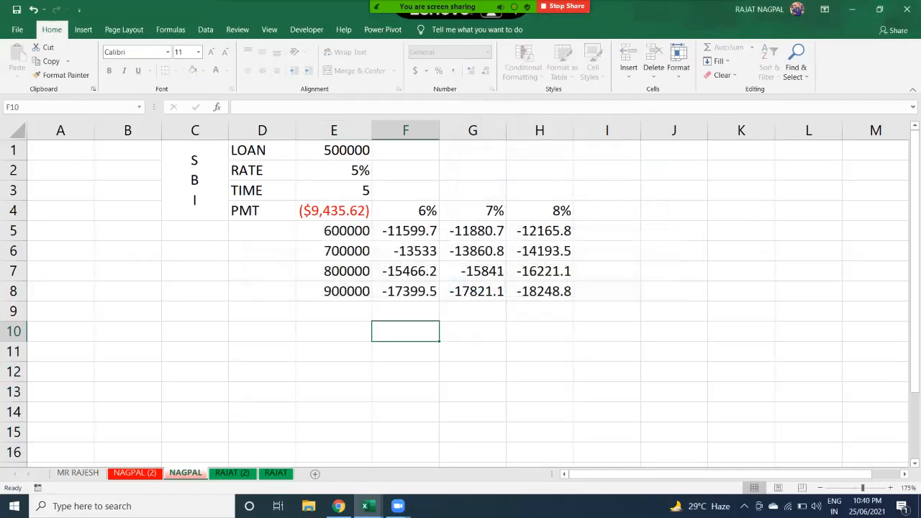
- Attempt Unprotect Sheet with an incorrect password so the sheet stays protected
click(678, 62)
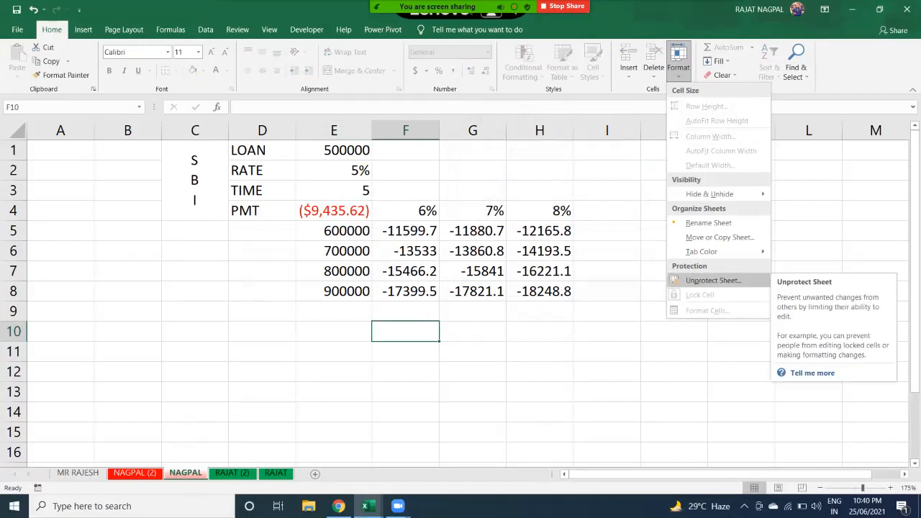
click(712, 280)
text(12)
key(Return)
key(Return)
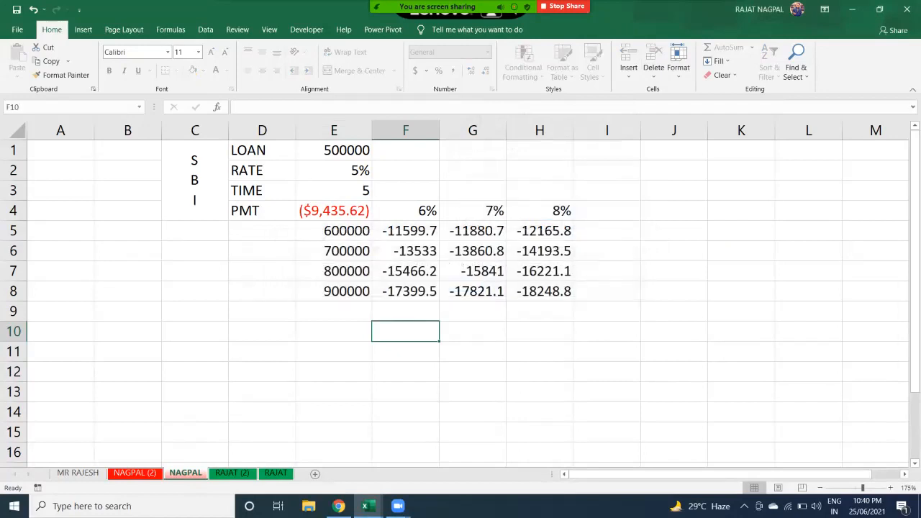
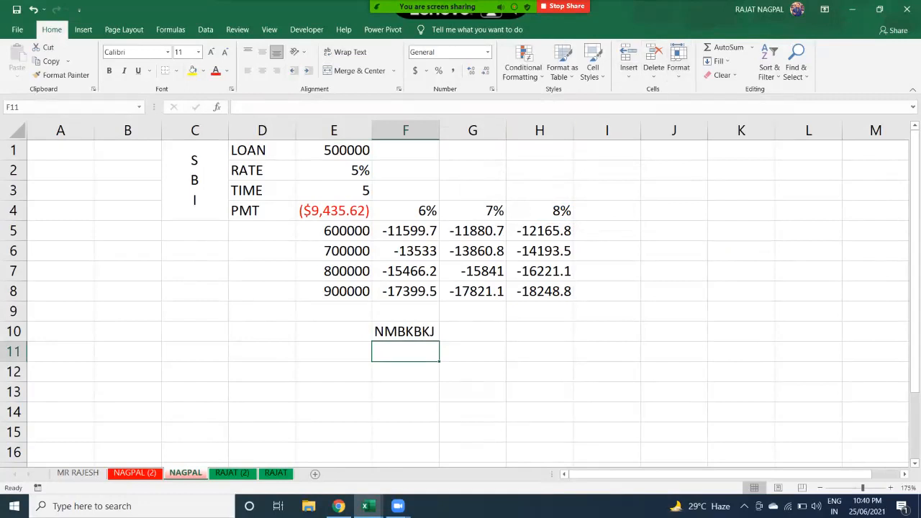
- Select the loan payment table D1:H8, then bring up the meeting's More options to stop recording
drag(262, 150, 539, 290)
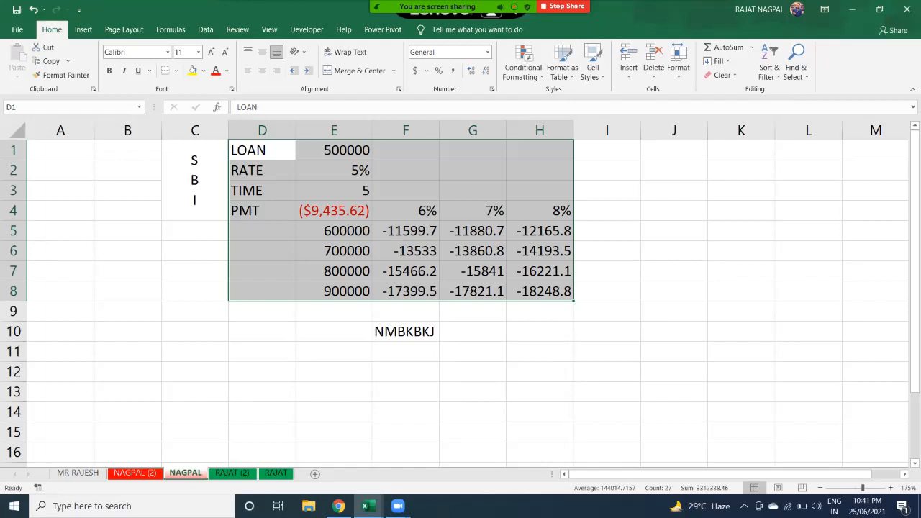
click(726, 17)
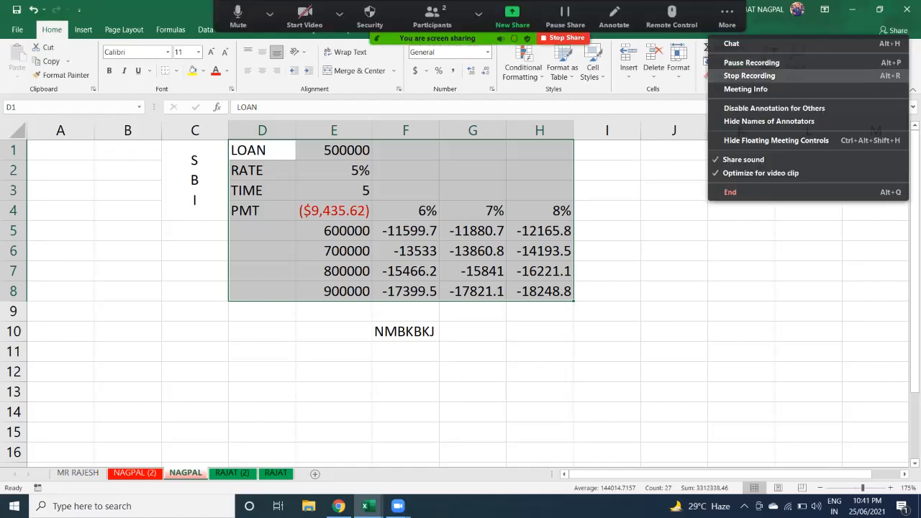